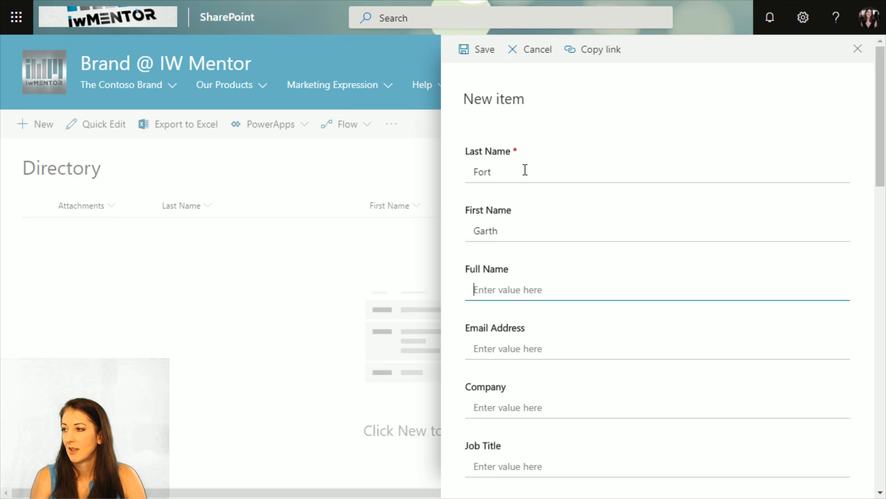
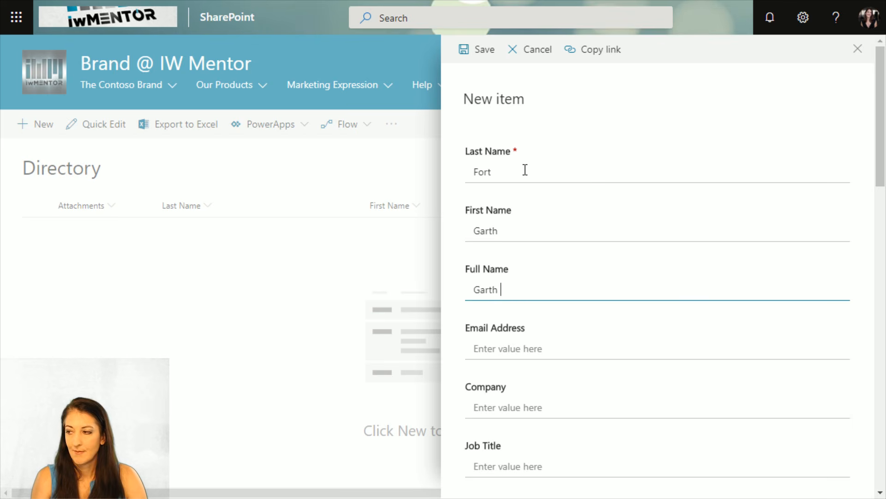
Fill in the new Directory contact's full name and email address and save the item
key("Tab")
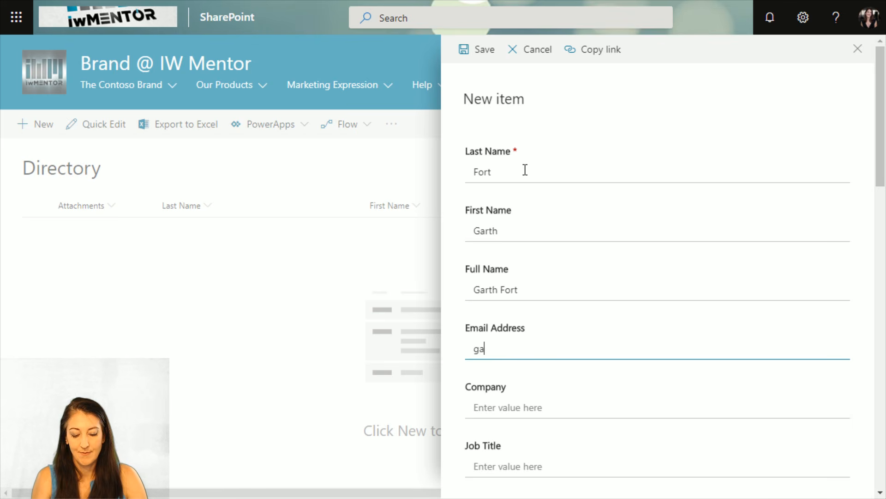
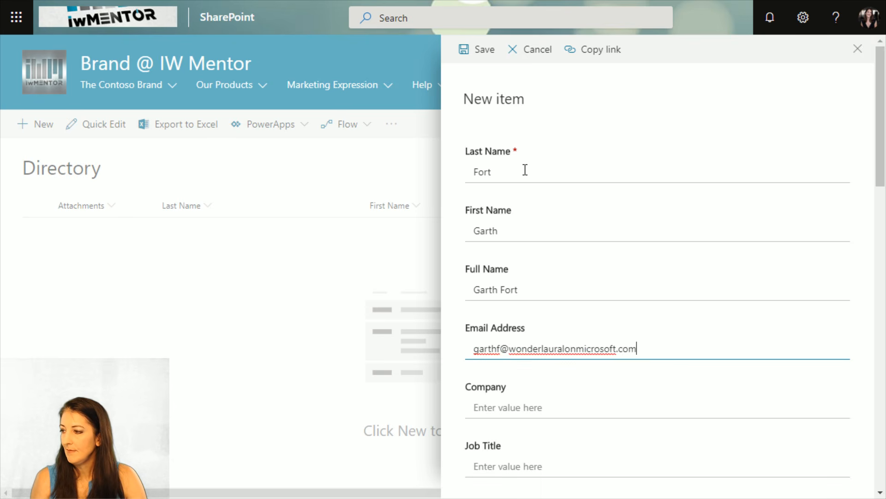
scroll(673, 401, "down", 5)
scroll(671, 406, "up", 5)
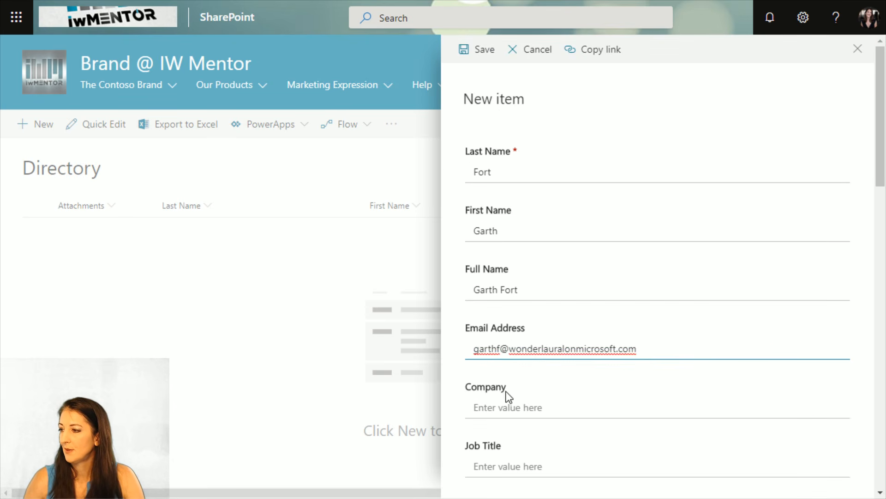
left_click(481, 49)
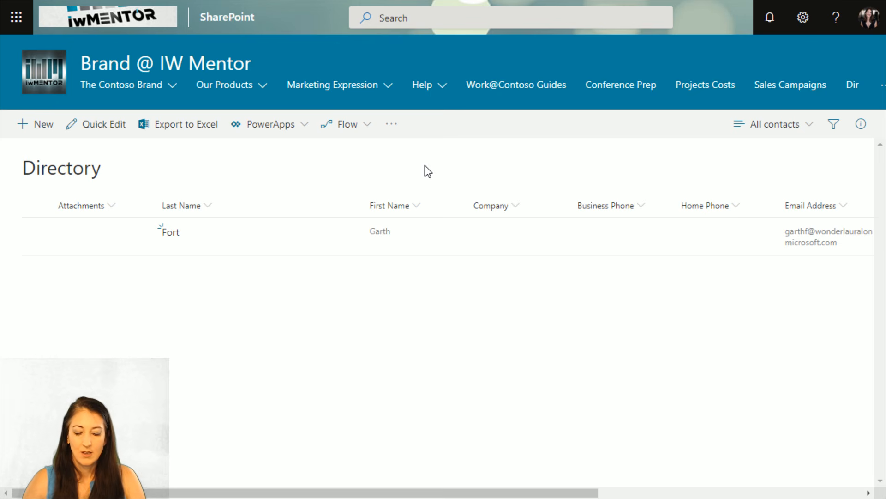
Reload the Directory list repeatedly to check for additional contacts
key("F5")
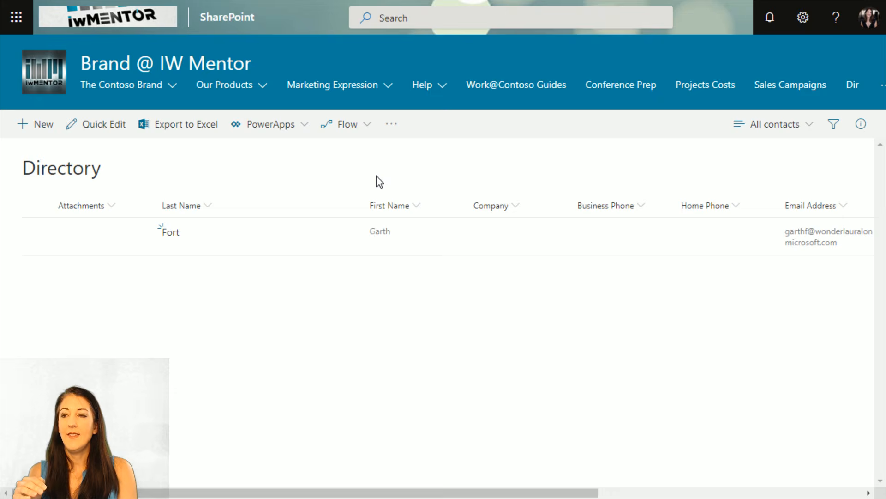
key("F5")
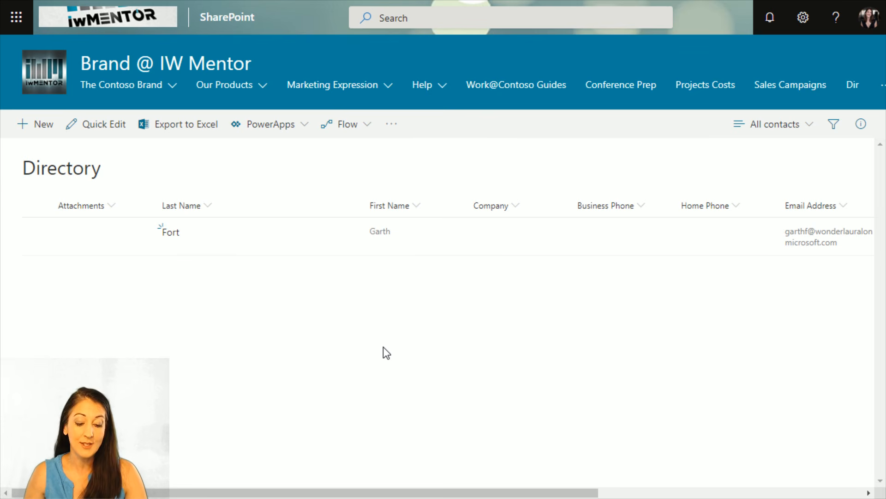
key("F5")
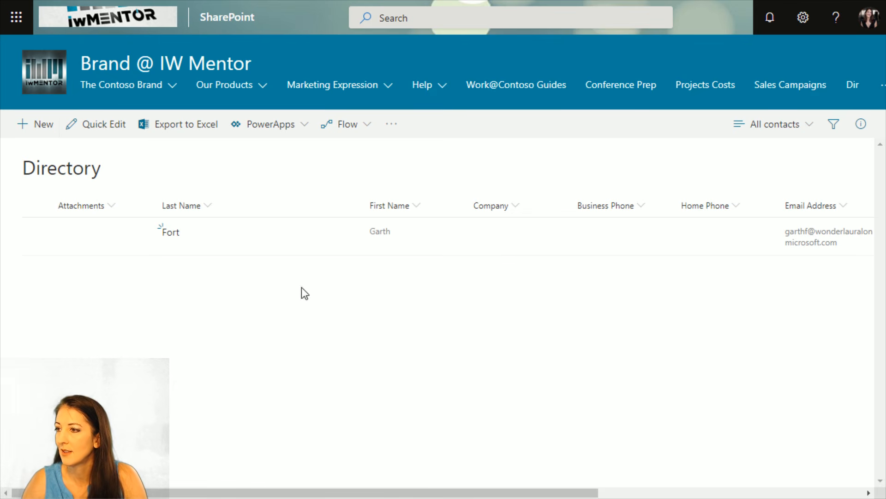
Delete the only contact in the Directory list, sending it to the site Recycle Bin
left_click(484, 234)
key("Delete")
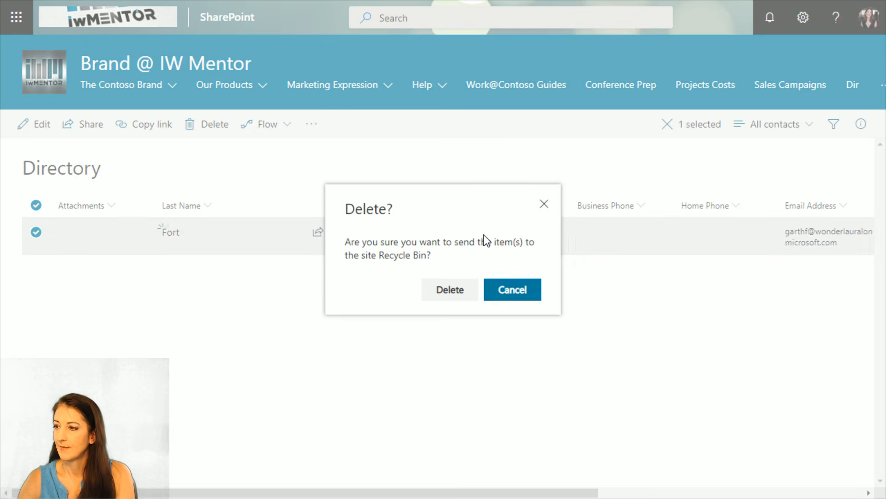
left_click(439, 297)
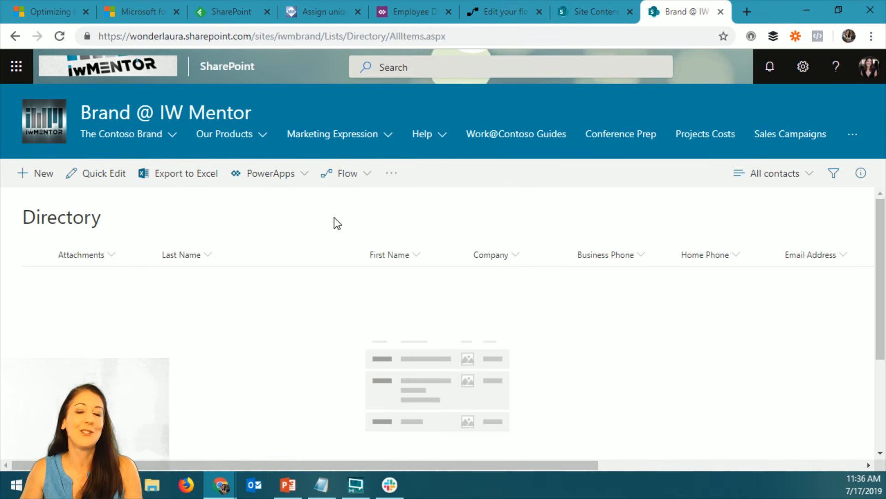
Create a new item in the Directory list and enter the contact's last name and first name
left_click(21, 174)
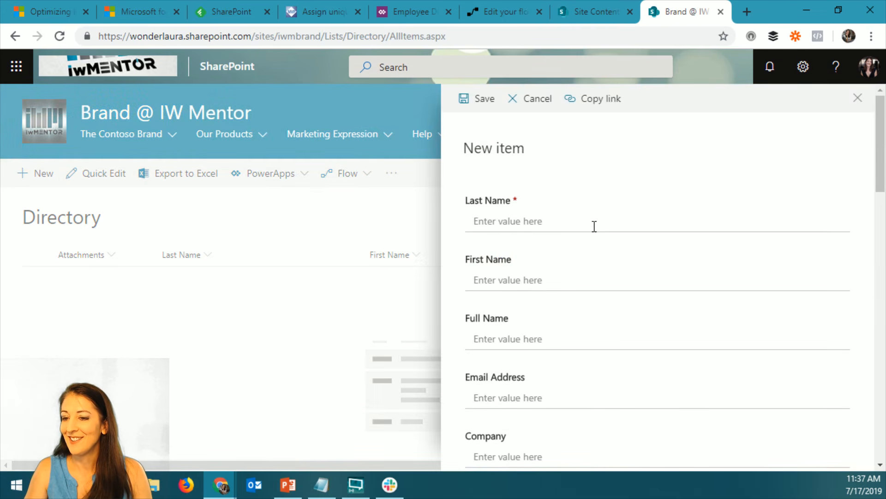
left_click(566, 221)
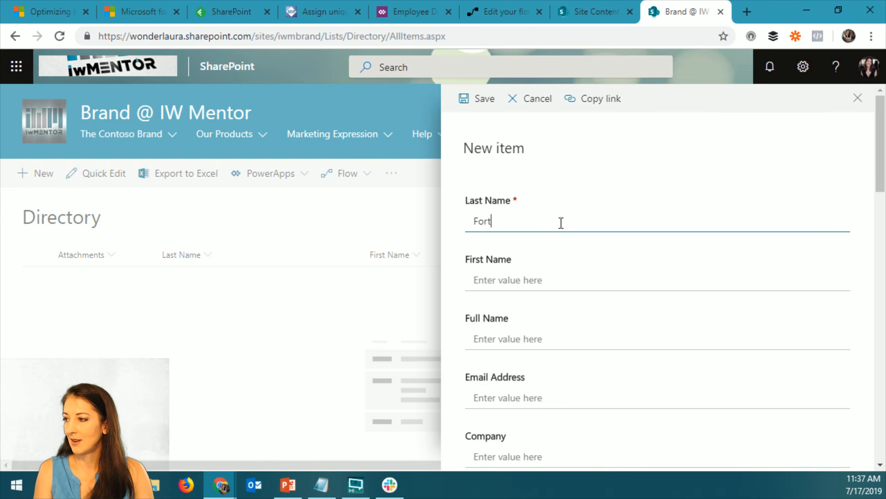
key("Tab")
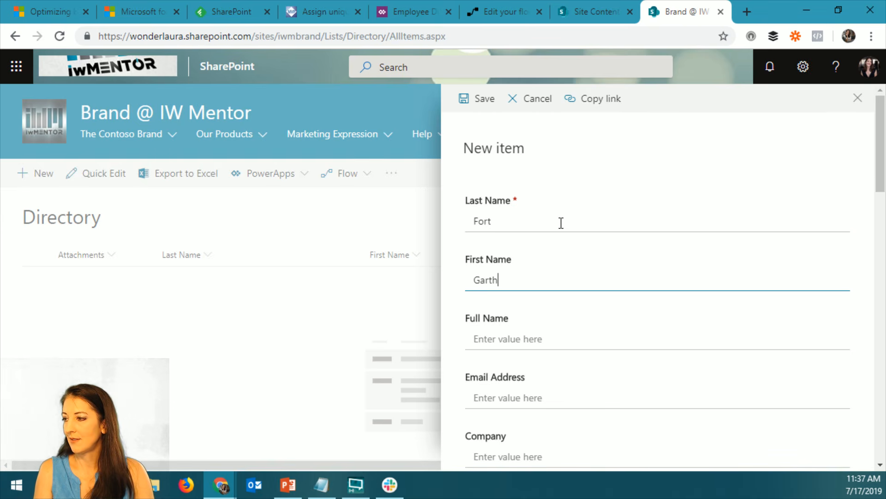
key("Tab")
key("Tab")
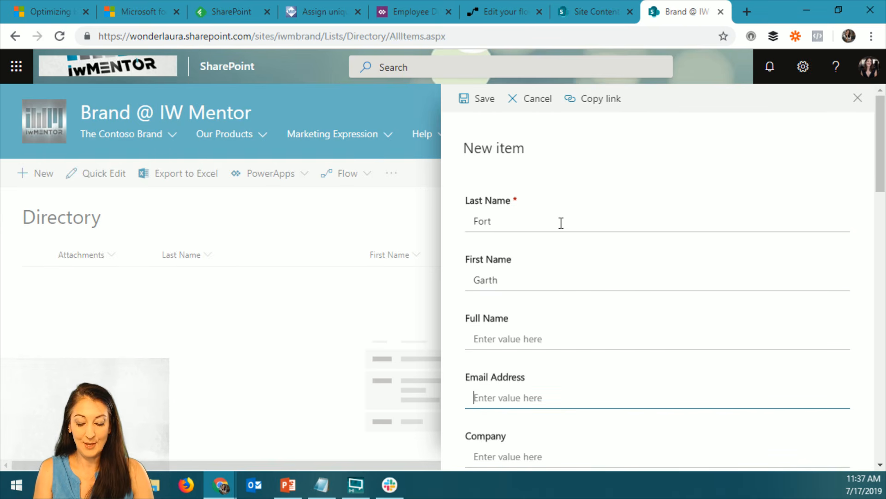
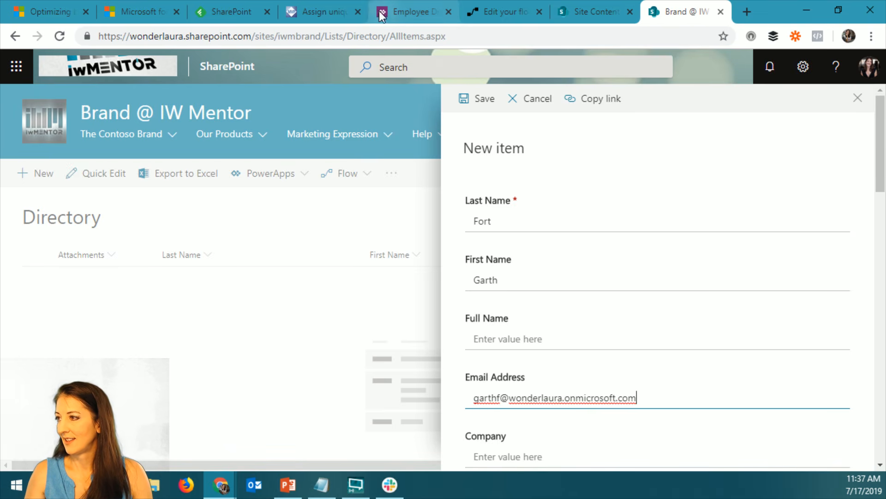
Enter the contact's email address on the company's onmicrosoft.com domain and save the new Directory item
left_click(472, 99)
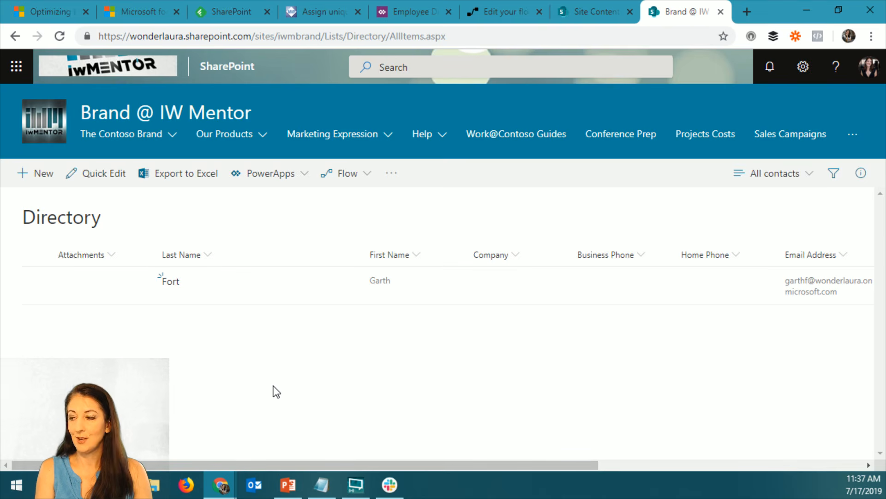
Reload the Directory list and look through its contacts, checking their names and email addresses
key("F5")
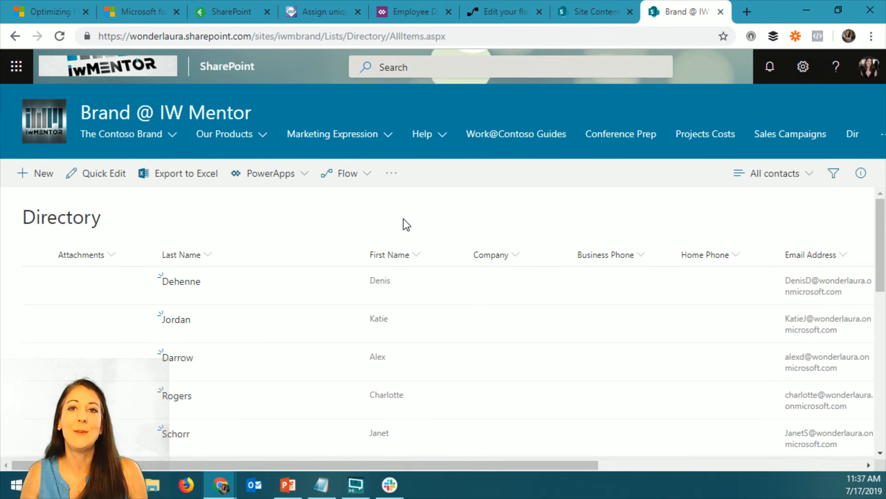
scroll(406, 225, "down", 9)
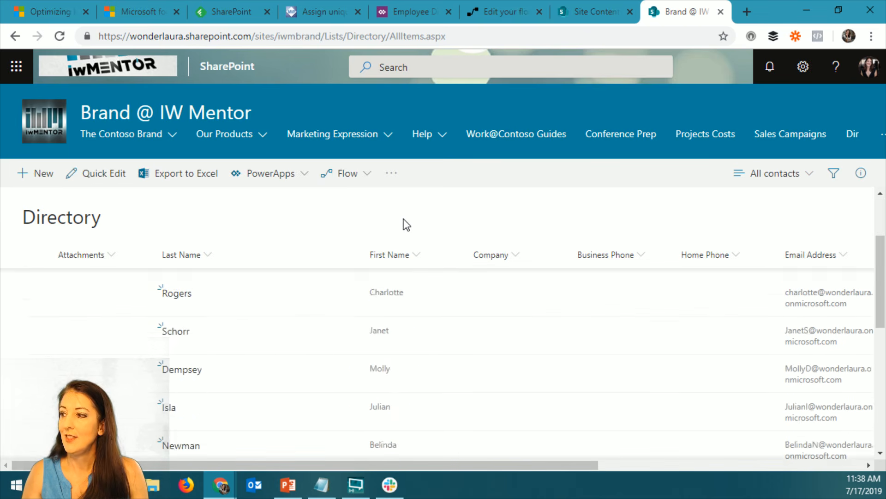
scroll(450, 314, "up", 9)
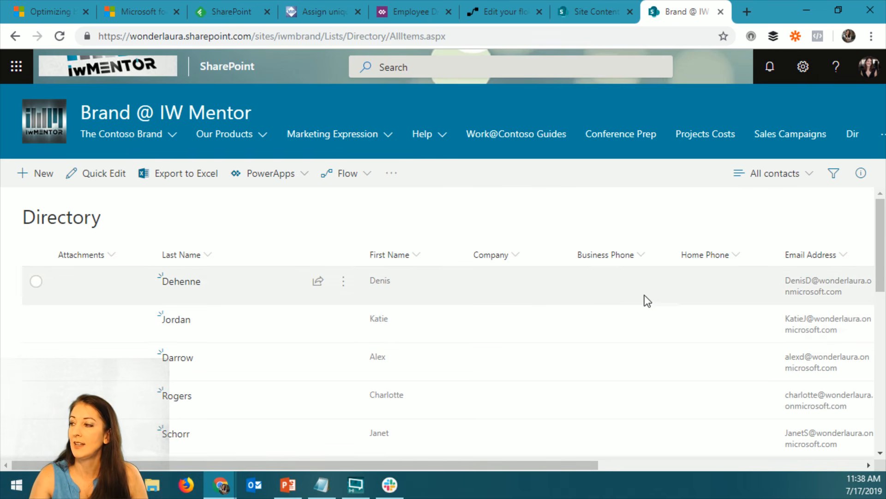
scroll(494, 358, "down", 10)
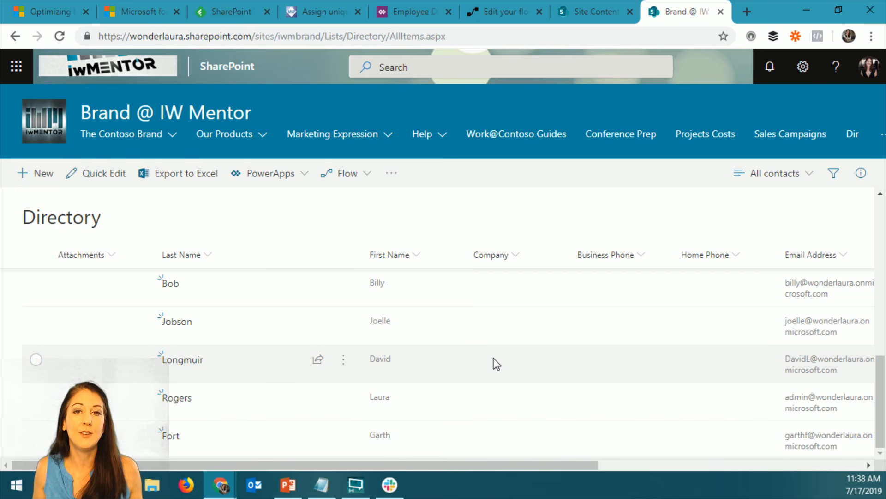
scroll(506, 337, "down", 5)
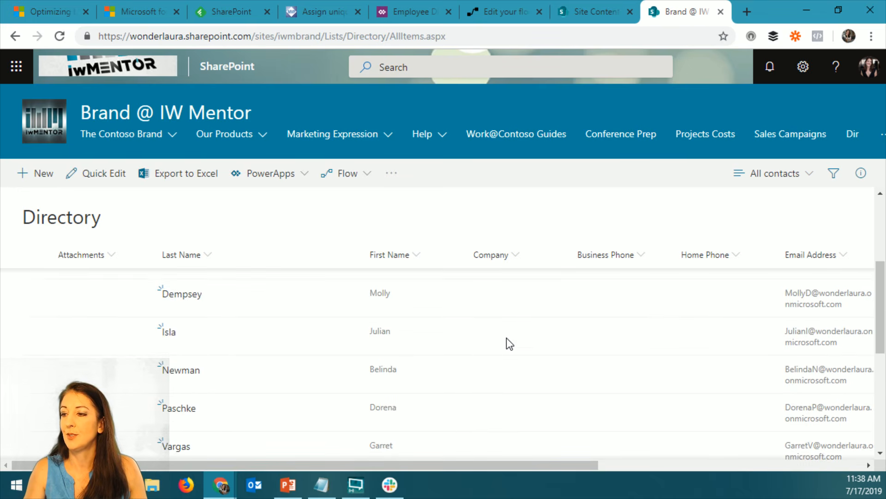
scroll(506, 337, "up", 3)
scroll(487, 337, "down", 4)
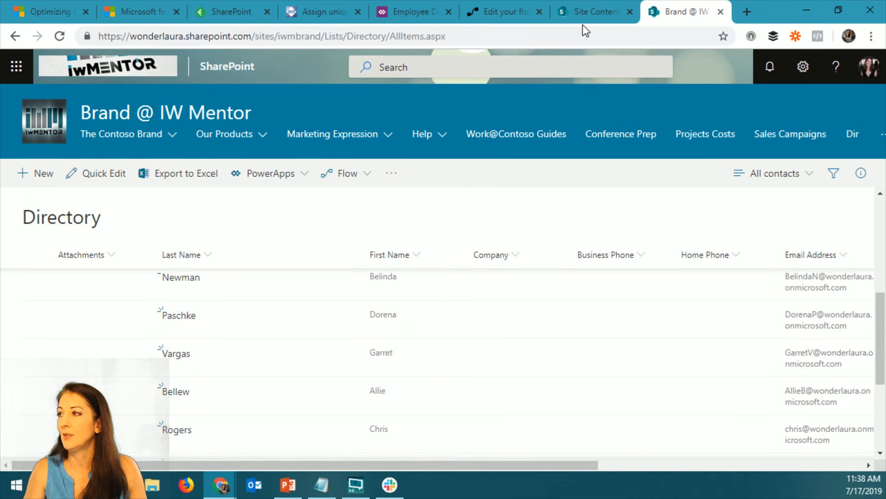
Switch to the Directory of People flow and show the advanced options of its When an item is created trigger in full screen
left_click(524, 10)
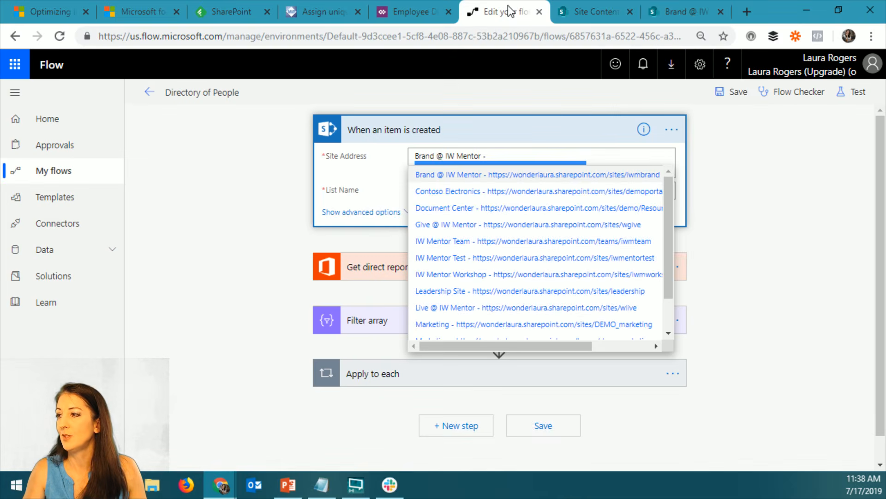
left_click(732, 161)
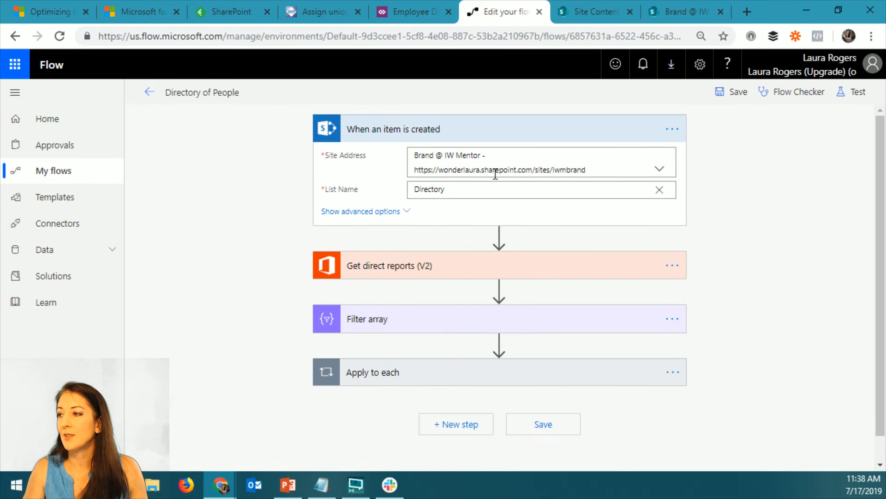
left_click(380, 212)
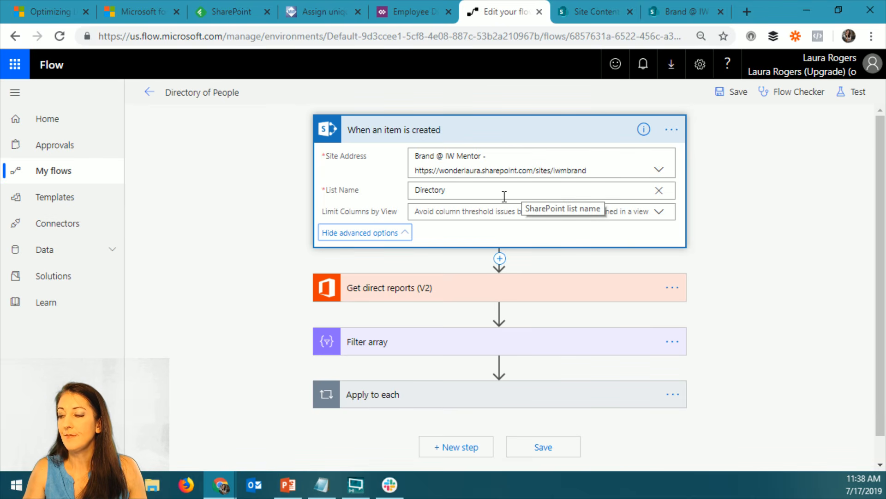
key("F11")
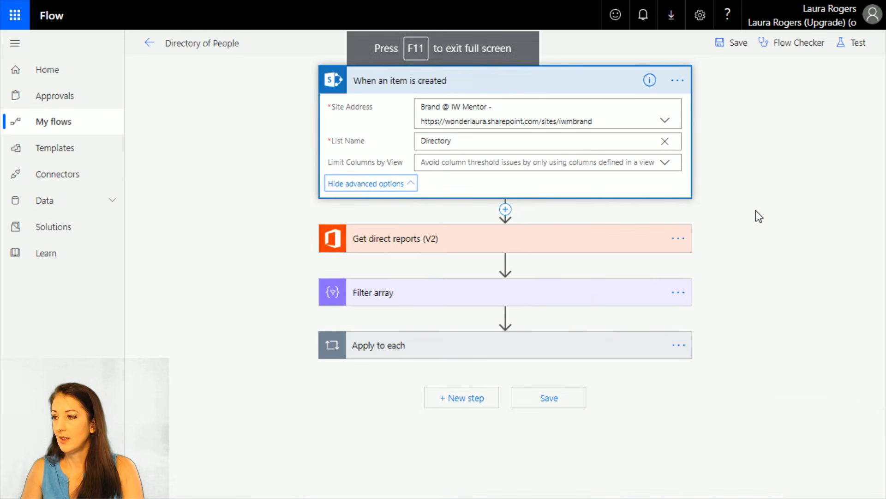
Examine the User (UPN) field of Get direct reports (V2) and the dynamic content offered for it
left_click(444, 252)
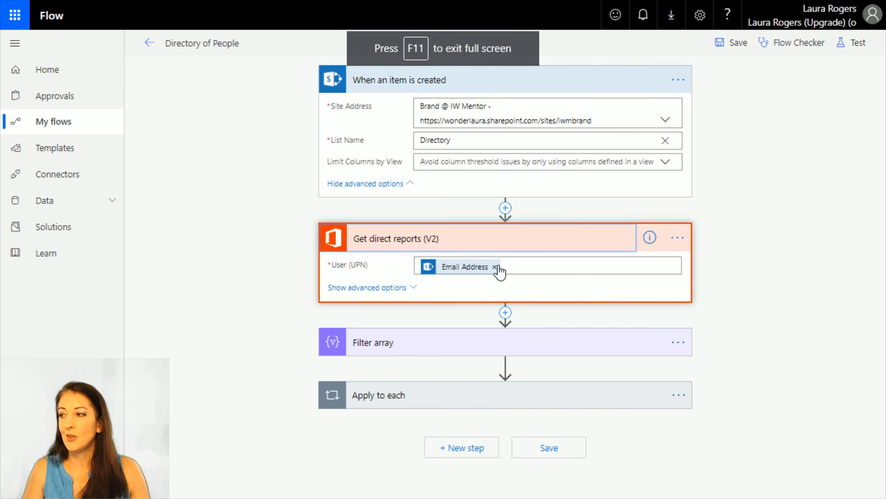
mouse_move(472, 275)
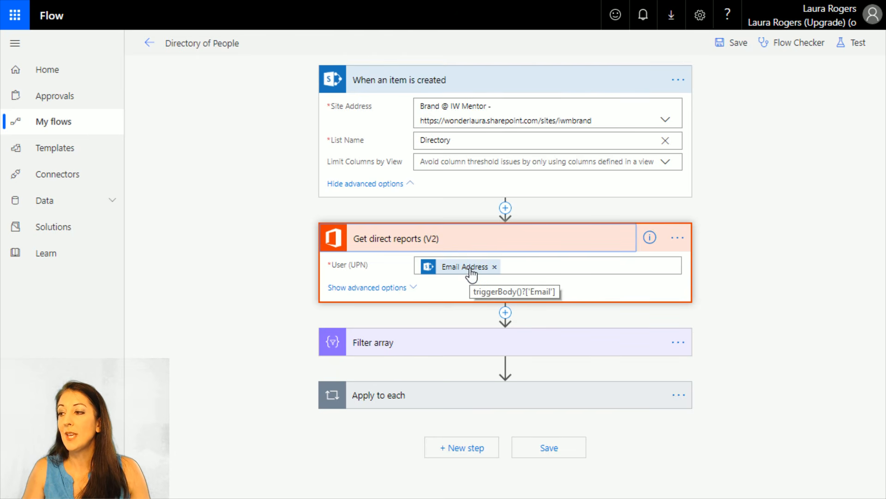
left_click(560, 261)
scroll(799, 310, "down", 9)
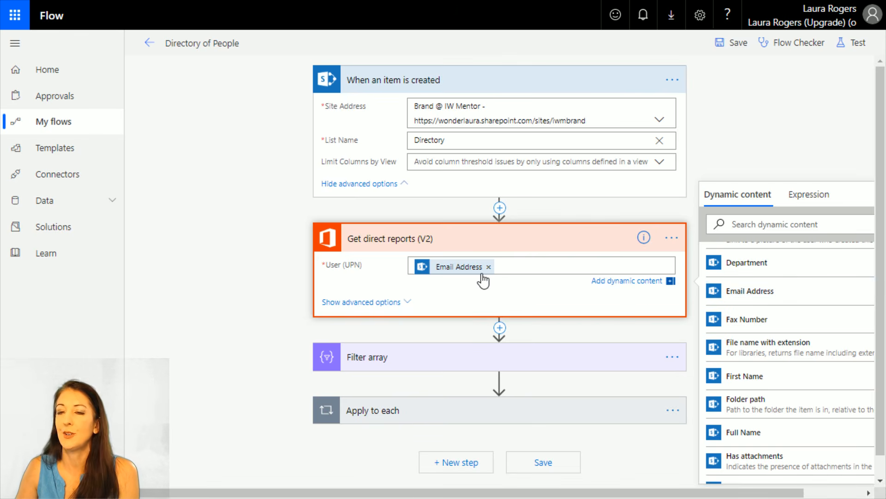
mouse_move(474, 275)
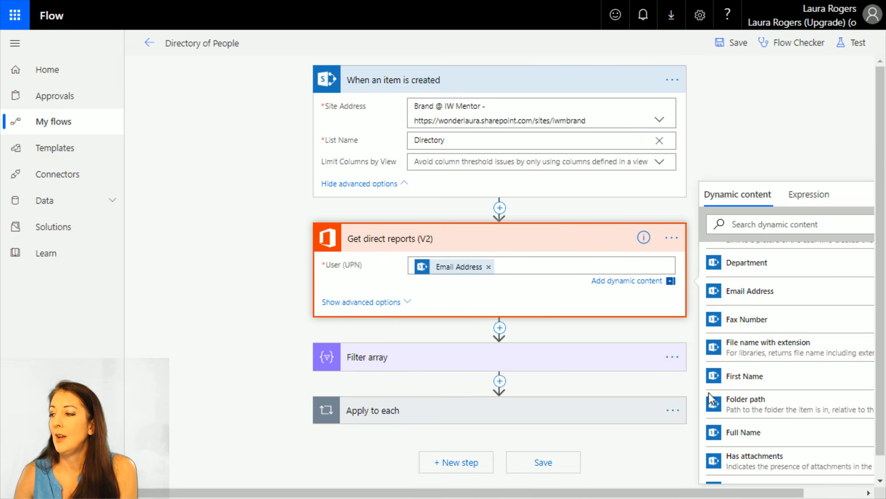
Delete the Apply to each and Filter array actions from the flow
left_click(673, 410)
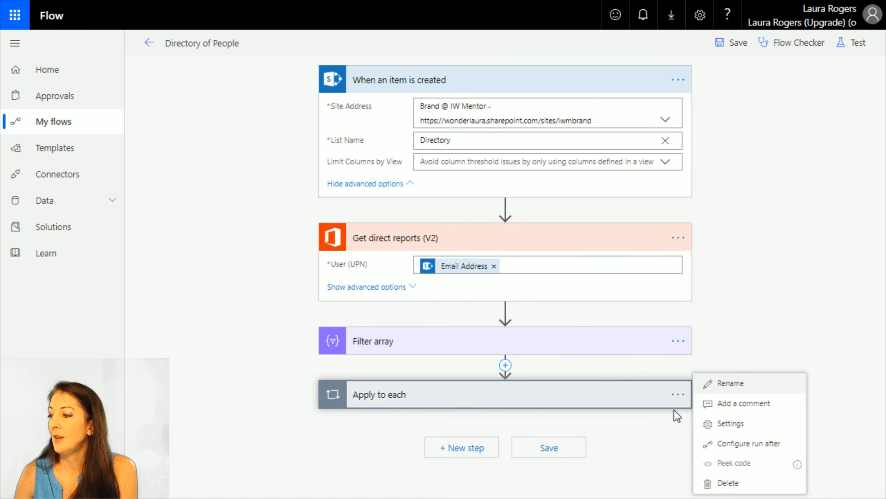
left_click(724, 484)
left_click(511, 82)
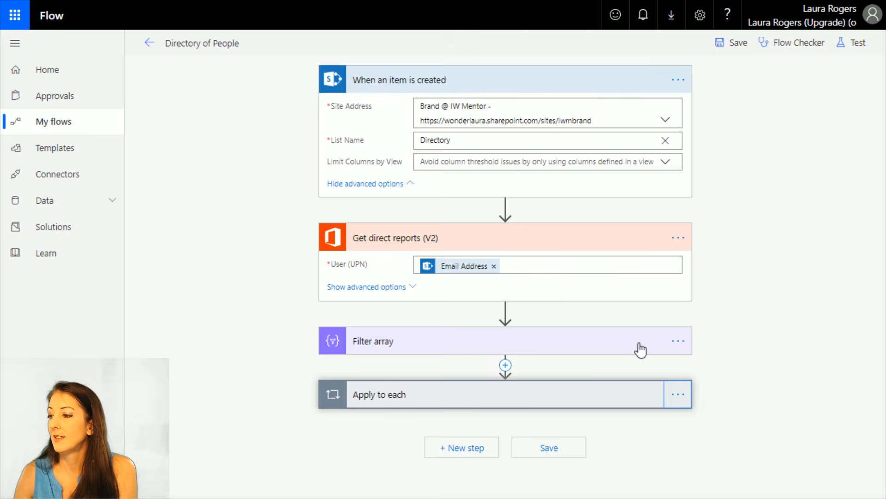
left_click(679, 340)
left_click(728, 437)
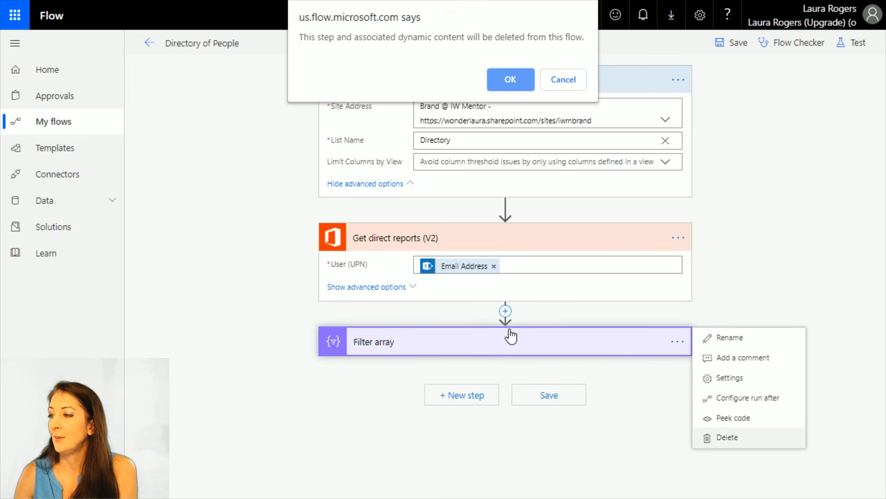
left_click(510, 80)
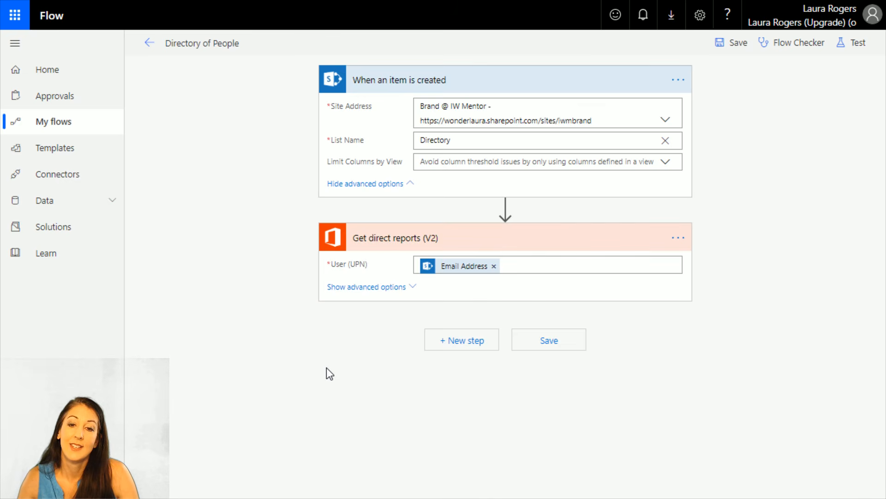
Add a Filter array action after Get direct reports (V2), finding it by searching for "filter"
left_click(446, 341)
left_click(418, 217)
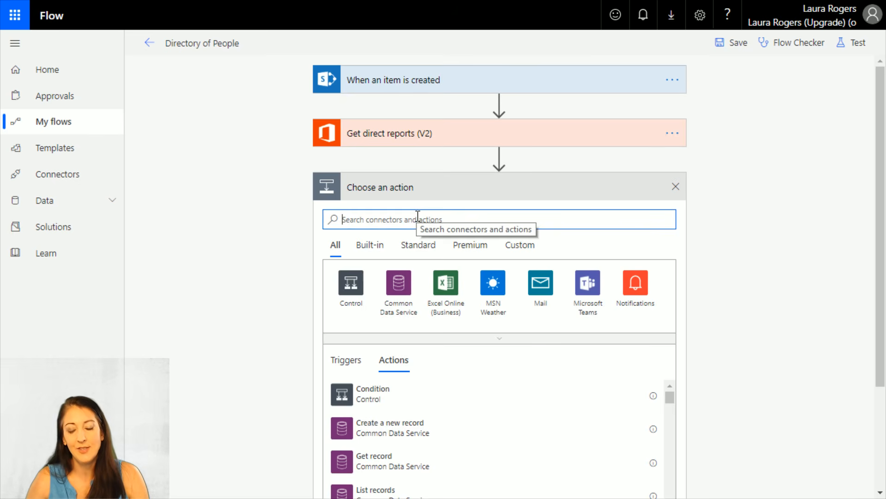
type("filter")
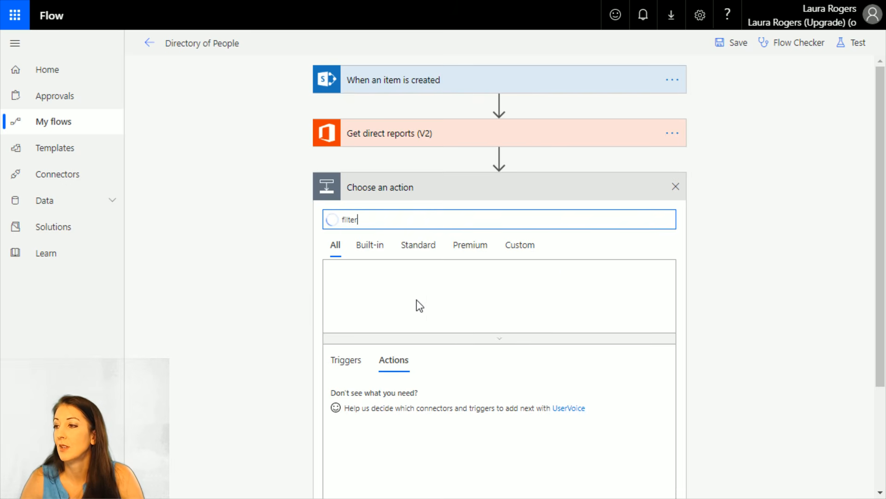
left_click(371, 397)
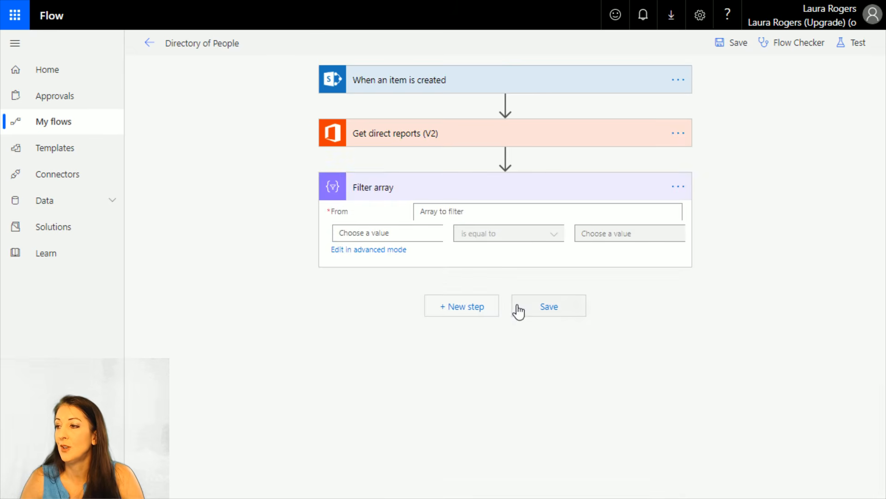
Filter the value array from Get direct reports (V2) on the condition that Account enabled? is equal to true
left_click(454, 221)
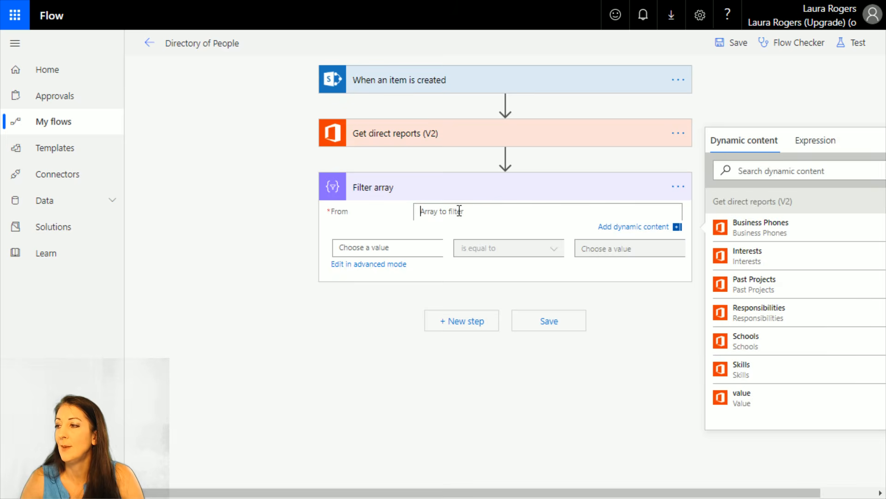
left_click(752, 402)
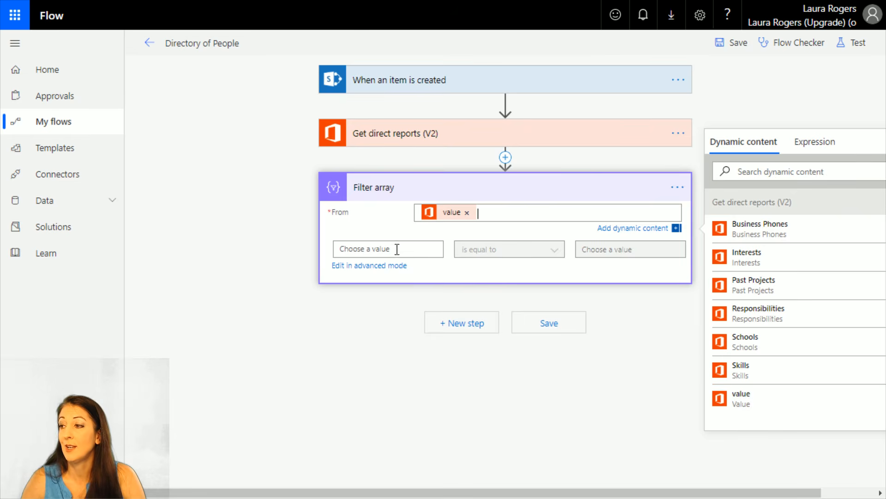
left_click(374, 249)
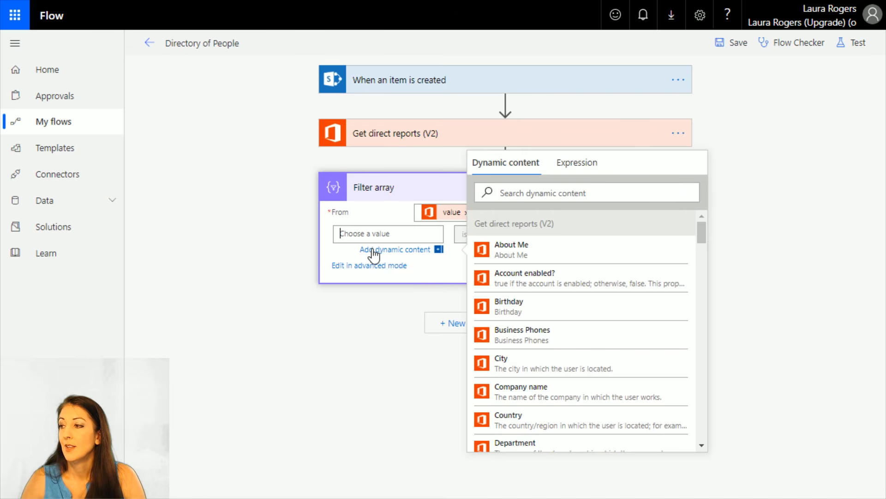
left_click(566, 282)
left_click(556, 238)
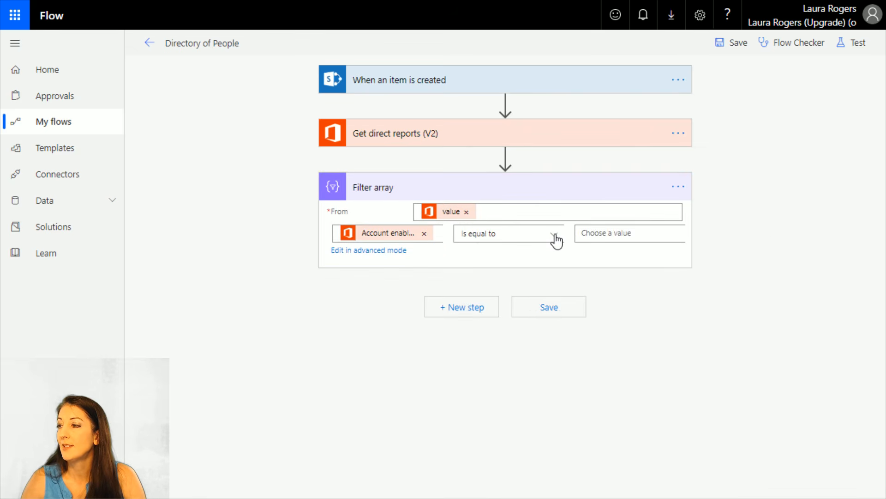
left_click(598, 233)
type("true")
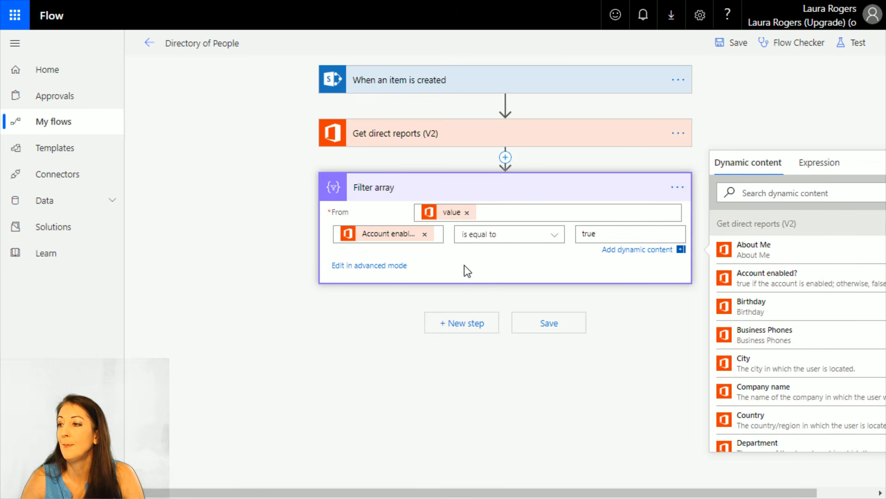
Add a SharePoint Create item action after the Filter array action
left_click(450, 326)
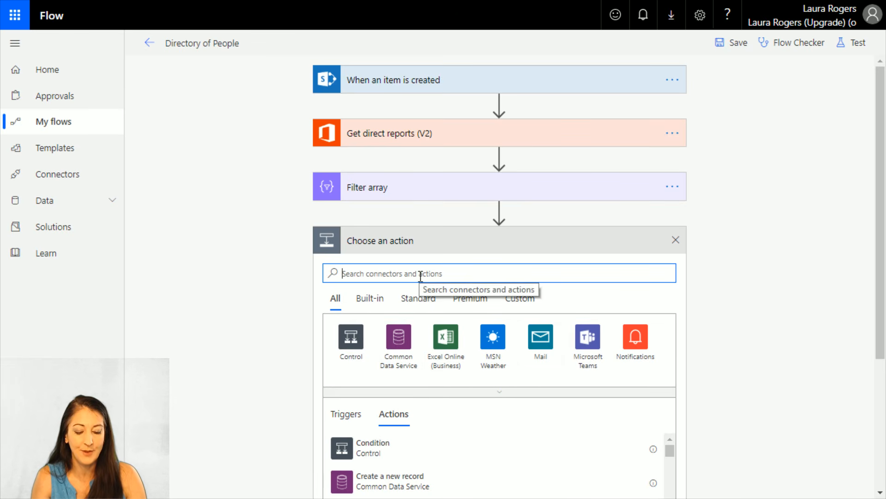
type("share")
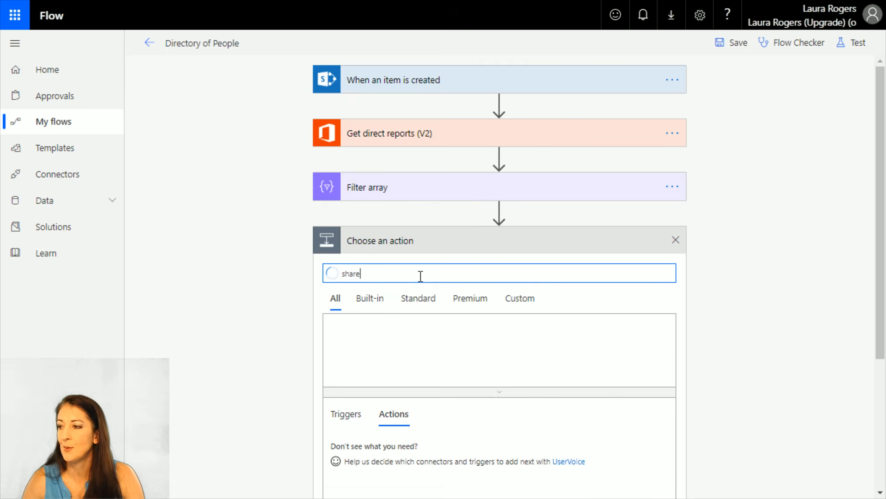
left_click(395, 341)
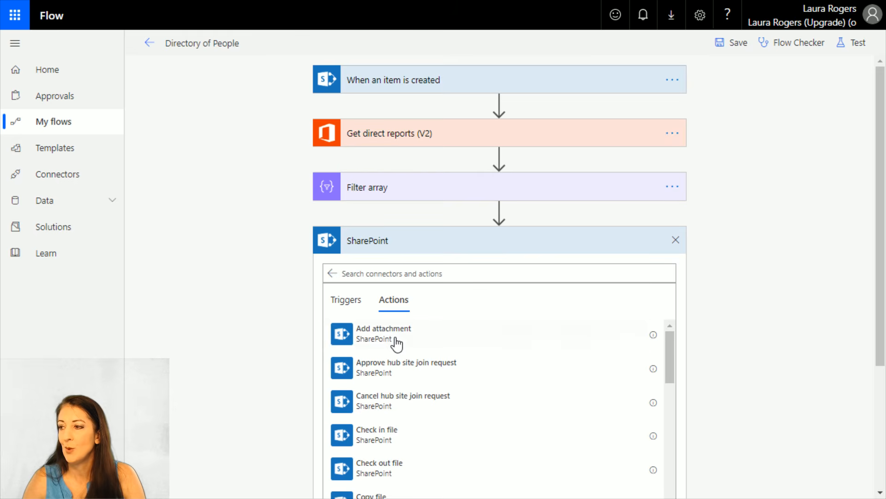
left_click(411, 275)
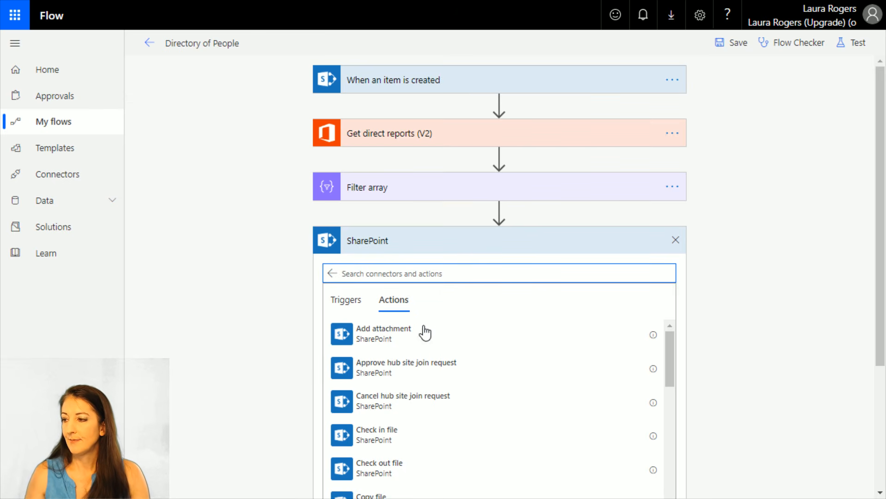
type("create")
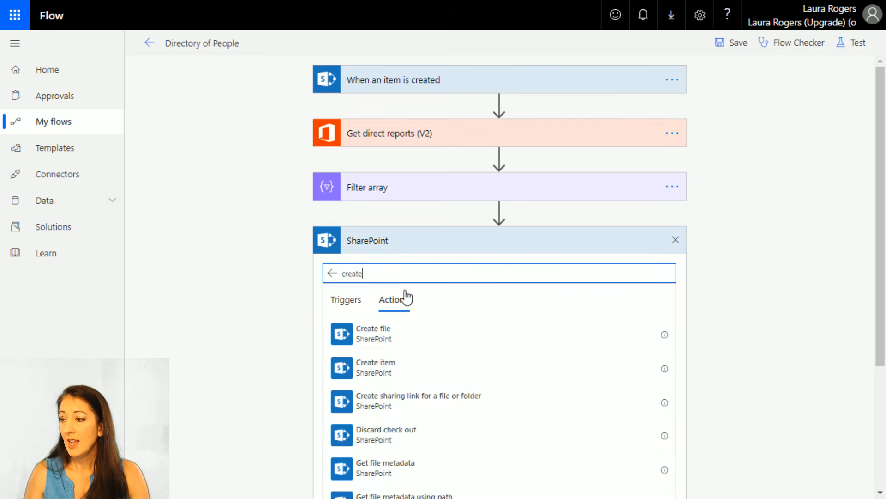
left_click(402, 367)
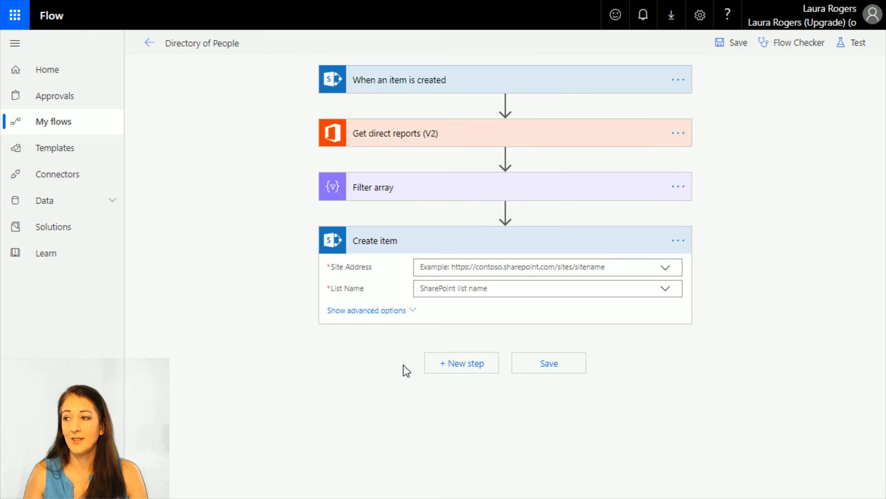
Set the Create item action's site to Brand @ IW Mentor and enter Directory as a custom list name
left_click(666, 269)
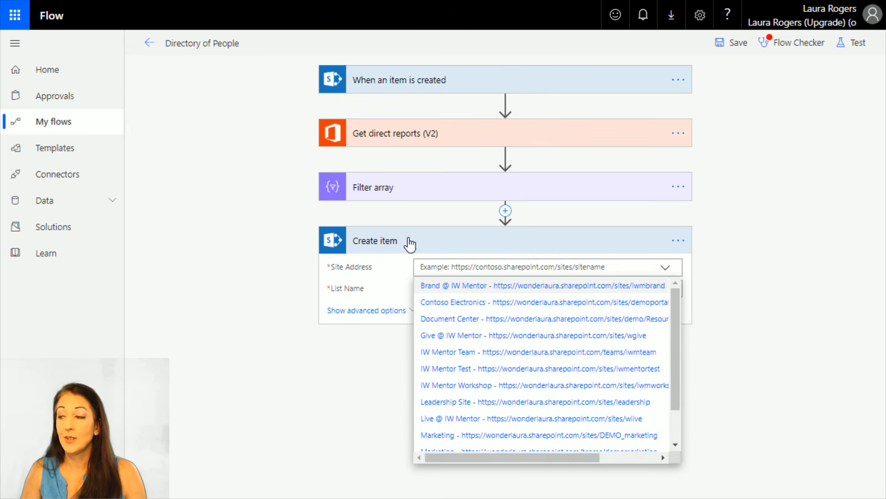
left_click(547, 287)
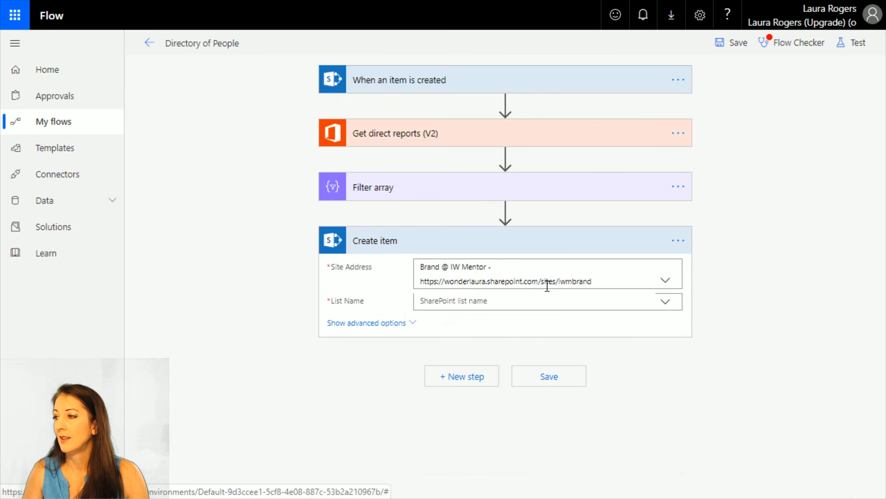
left_click(605, 301)
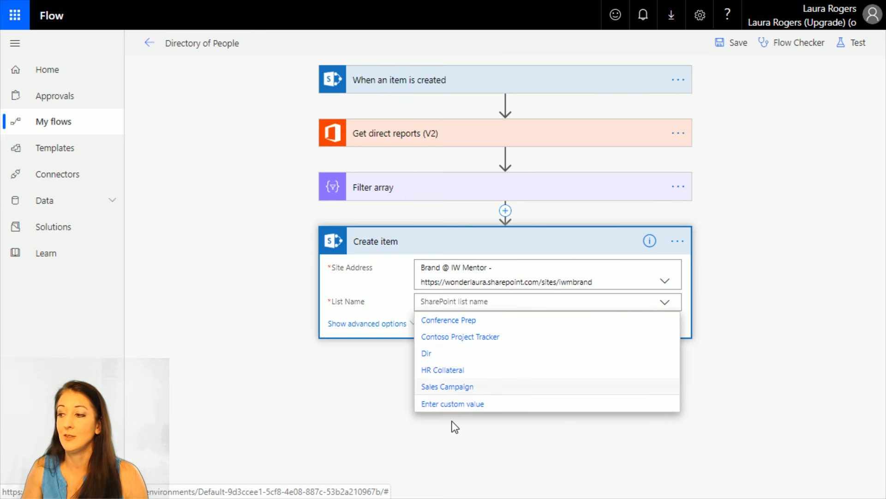
left_click(457, 404)
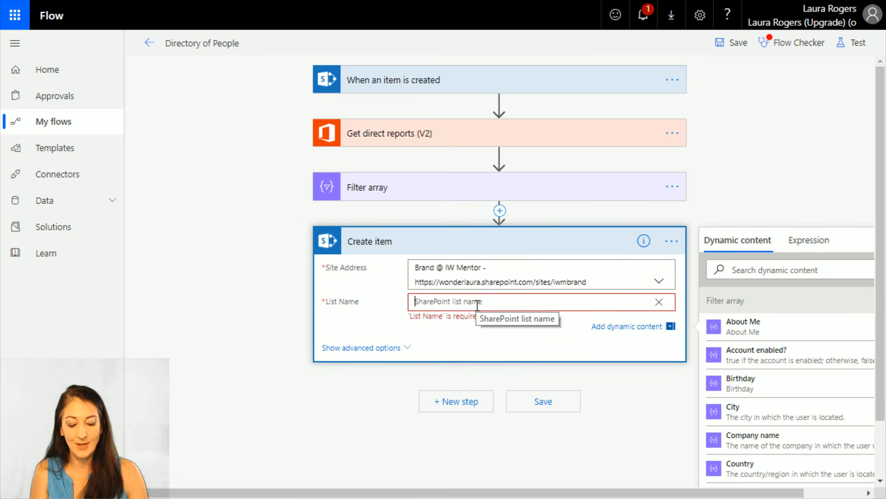
type("Directory")
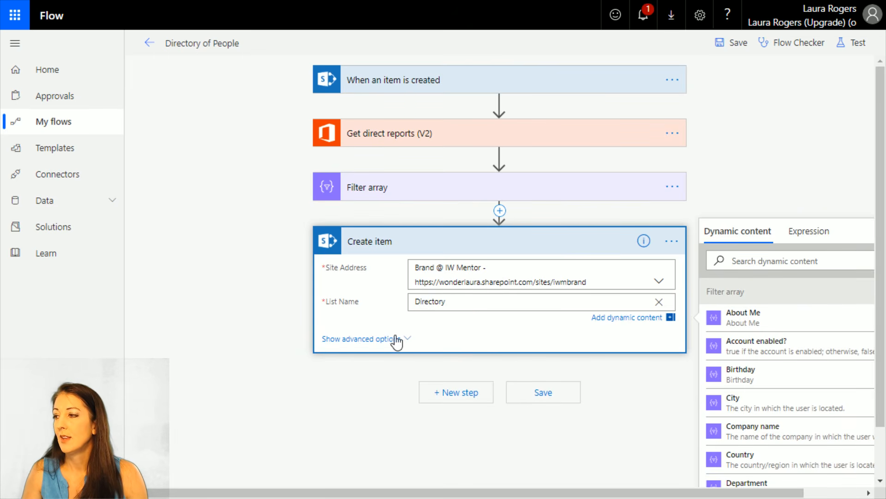
Look through the Directory list's fields in the Create item action, from Last Name to Notes
scroll(281, 306, "down", 3)
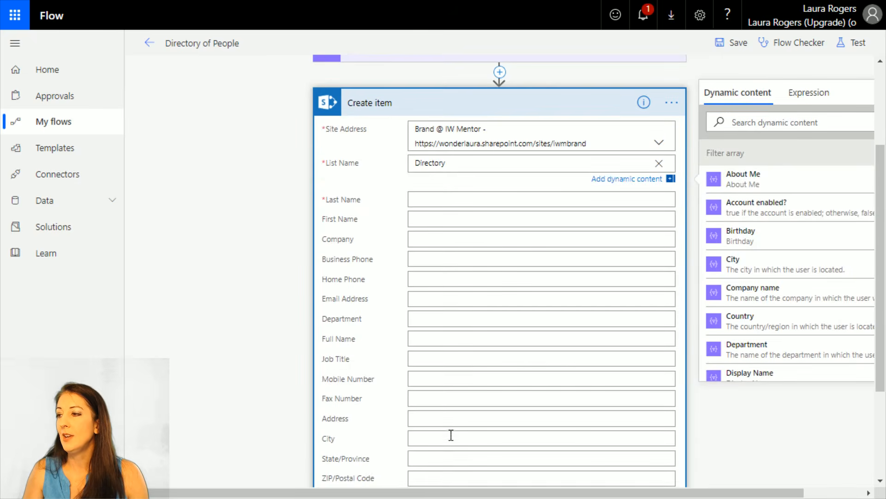
scroll(518, 272, "down", 3)
scroll(517, 272, "up", 6)
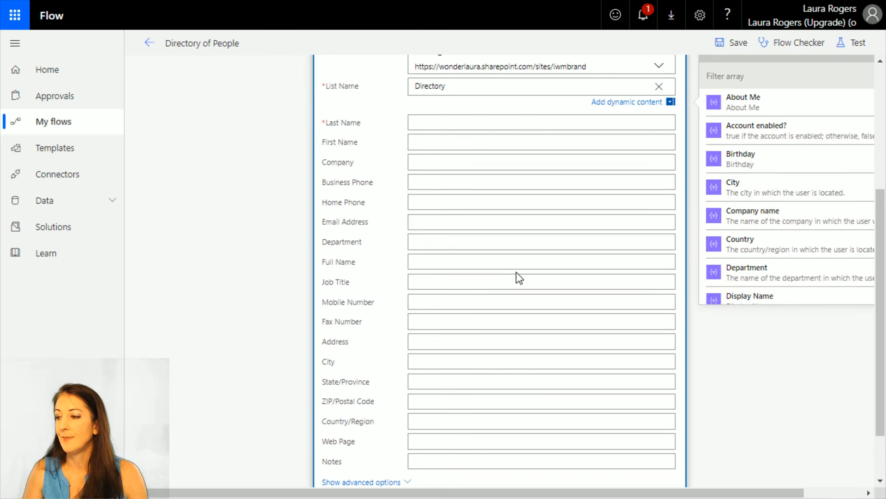
scroll(516, 272, "down", 6)
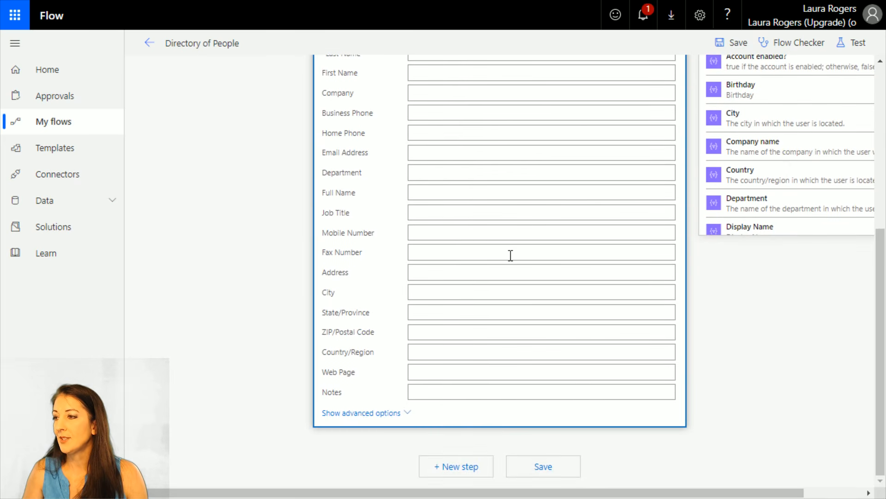
scroll(511, 255, "up", 2)
scroll(510, 255, "down", 2)
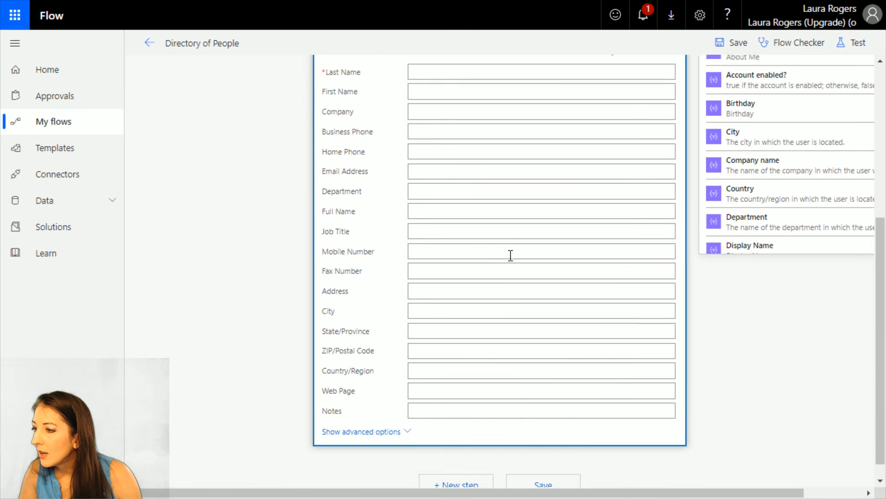
Fill the Create item action's required Last Name field with the Surname value from Filter array and reopen the action inside Apply to each
left_click(560, 467)
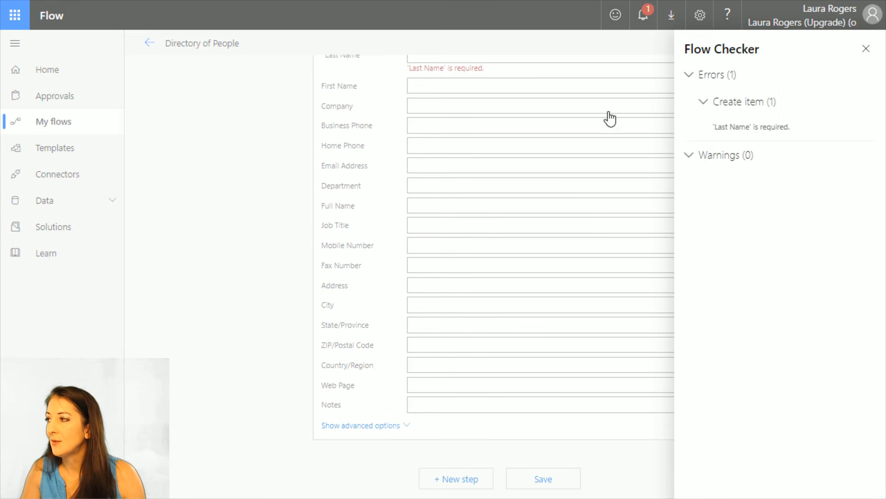
left_click(753, 132)
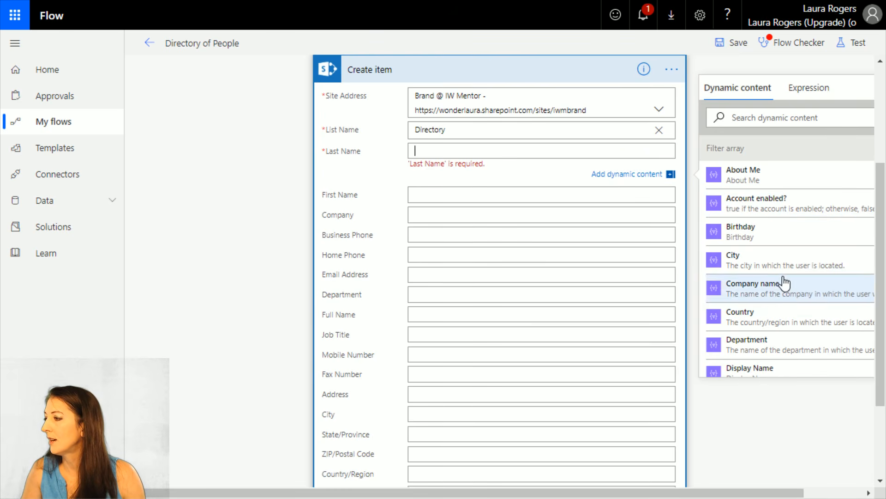
scroll(784, 283, "down", 1)
scroll(785, 283, "down", 1)
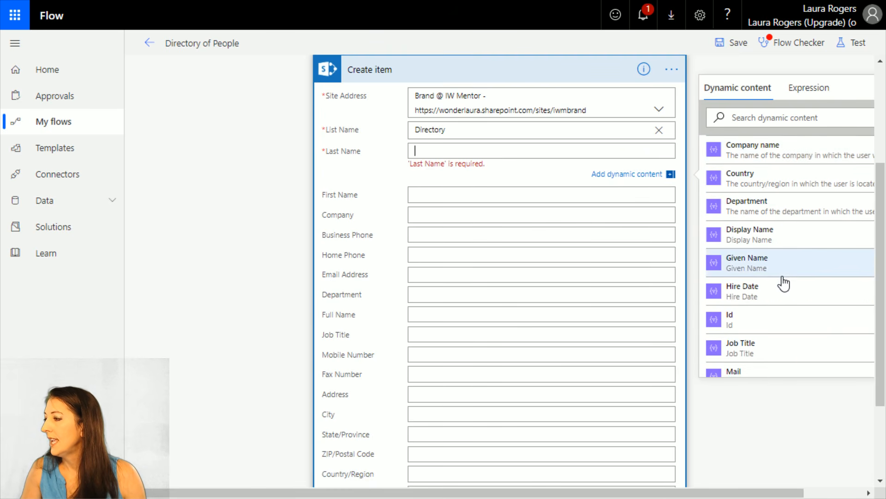
scroll(785, 282, "down", 1)
scroll(770, 214, "down", 3)
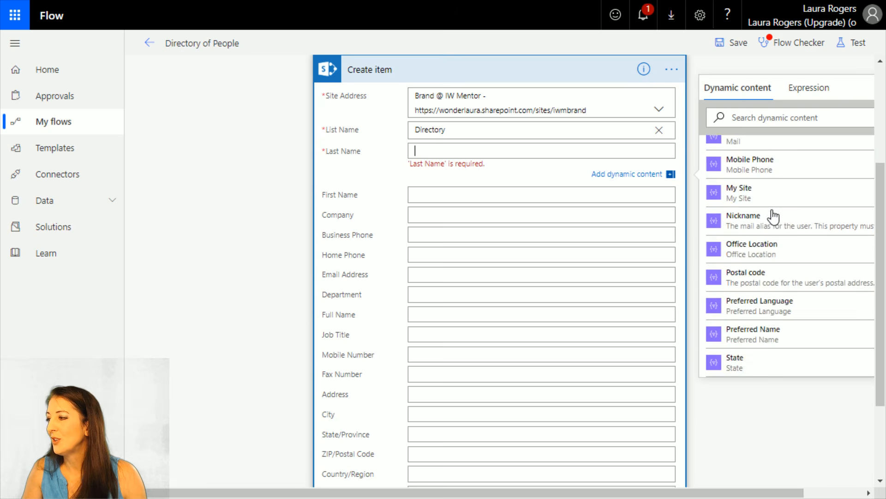
scroll(770, 226, "down", 1)
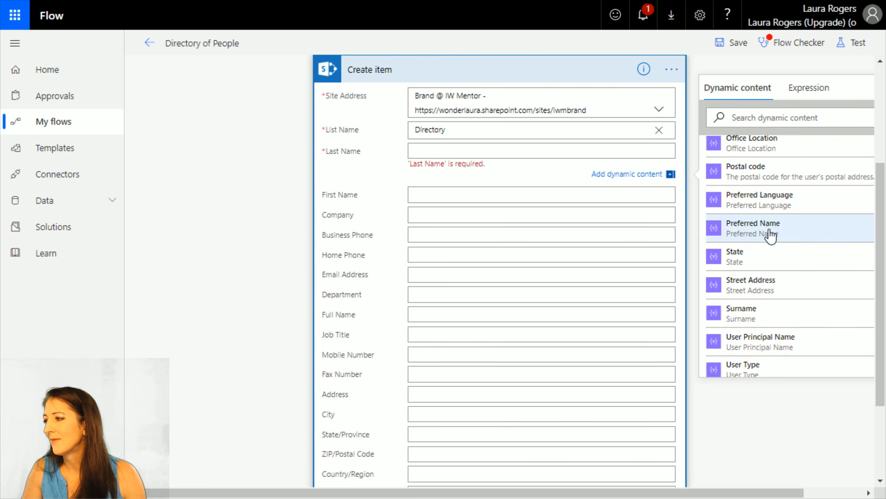
left_click(768, 315)
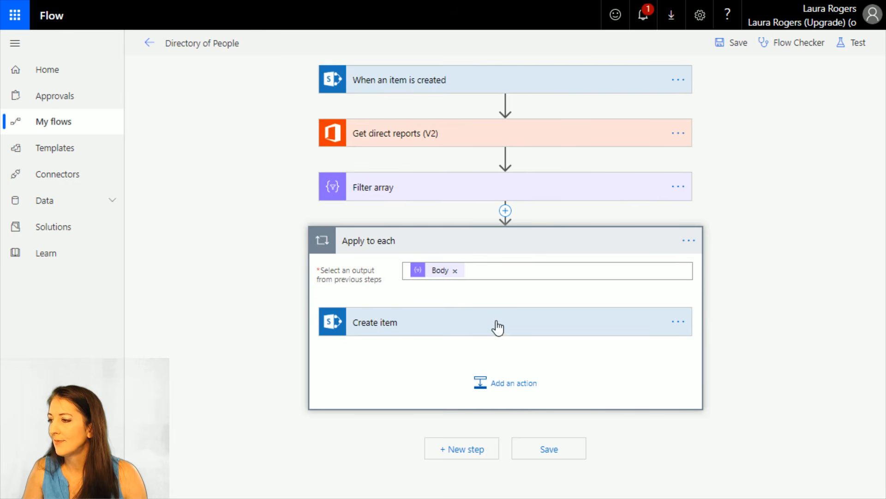
left_click(422, 329)
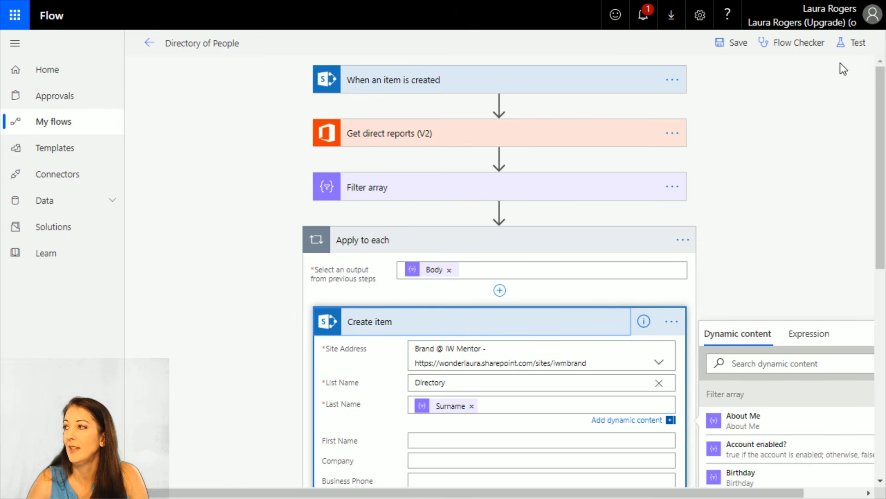
Save the Directory of People flow and leave the editor for the flow's details page
left_click(739, 52)
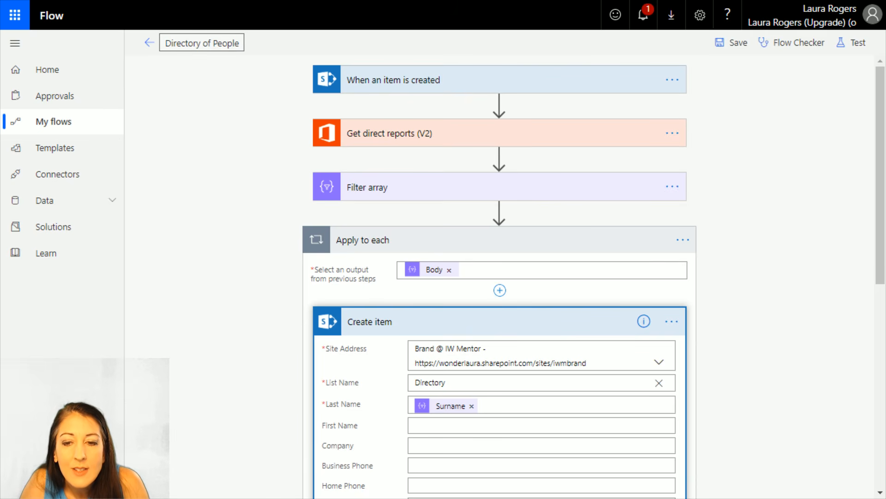
left_click(733, 54)
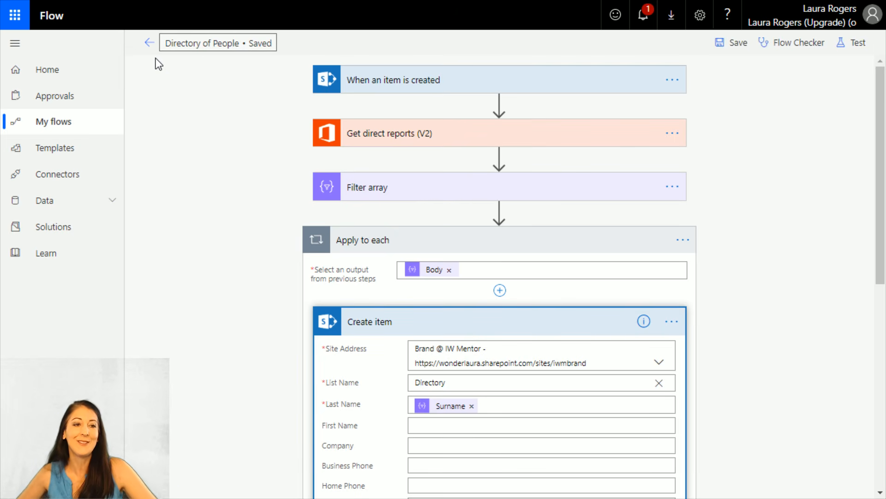
left_click(150, 43)
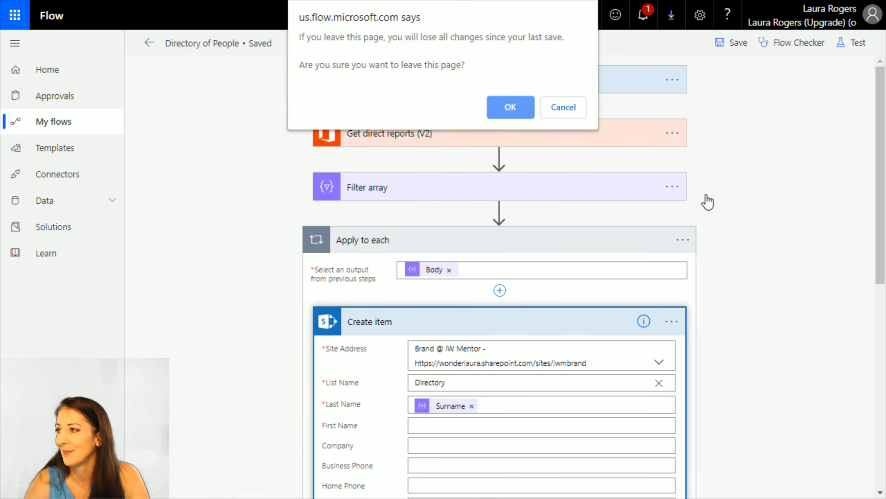
left_click(520, 107)
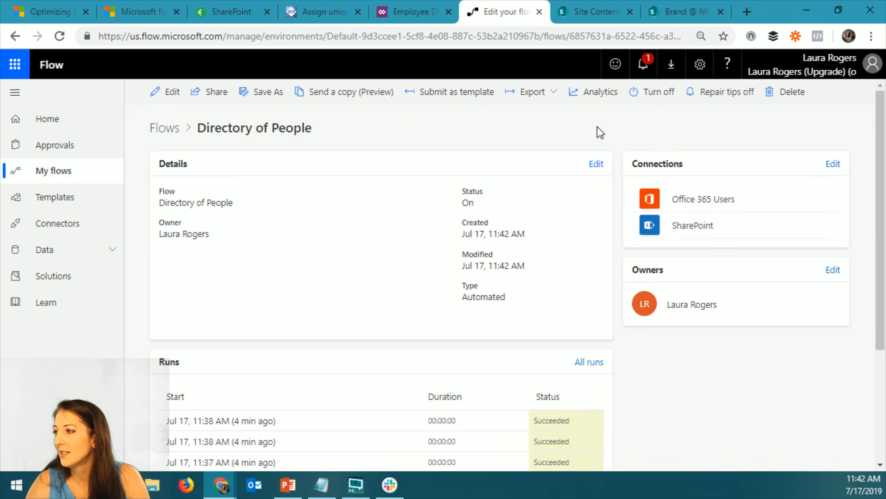
Switch to the SharePoint Directory list, select all its loaded contacts and delete them
left_click(681, 14)
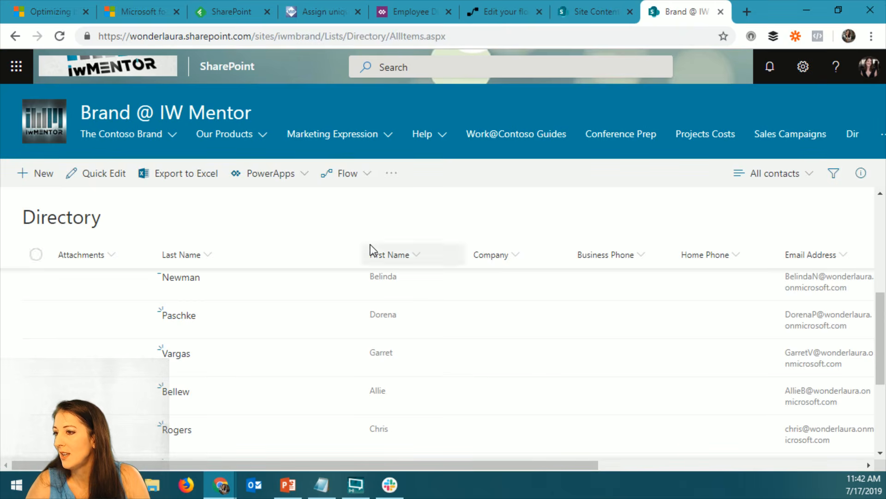
left_click(804, 66)
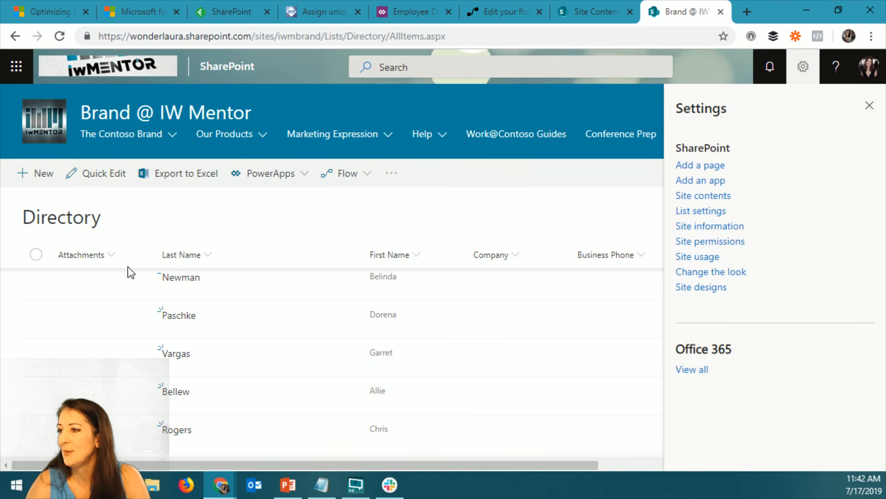
left_click(803, 66)
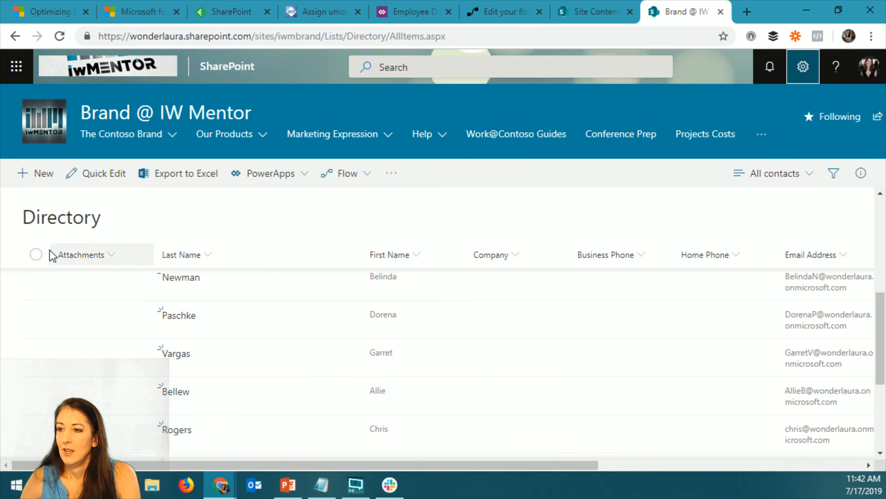
left_click(36, 254)
key("Delete")
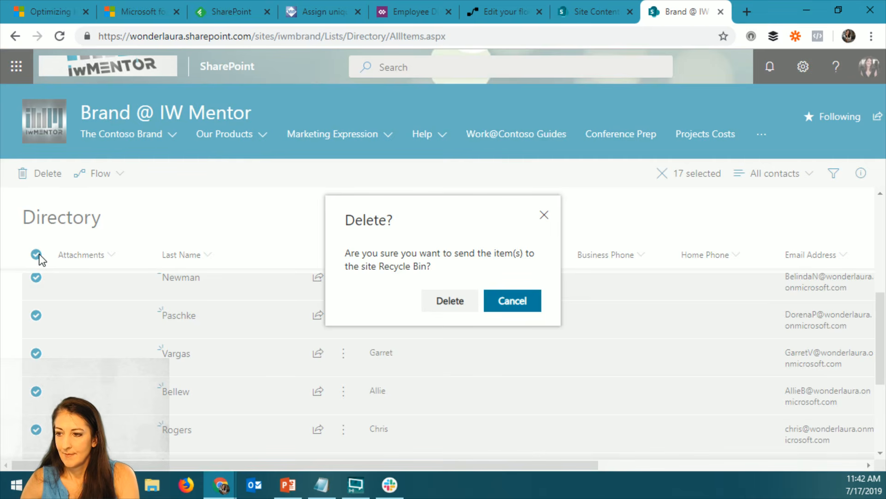
left_click(450, 293)
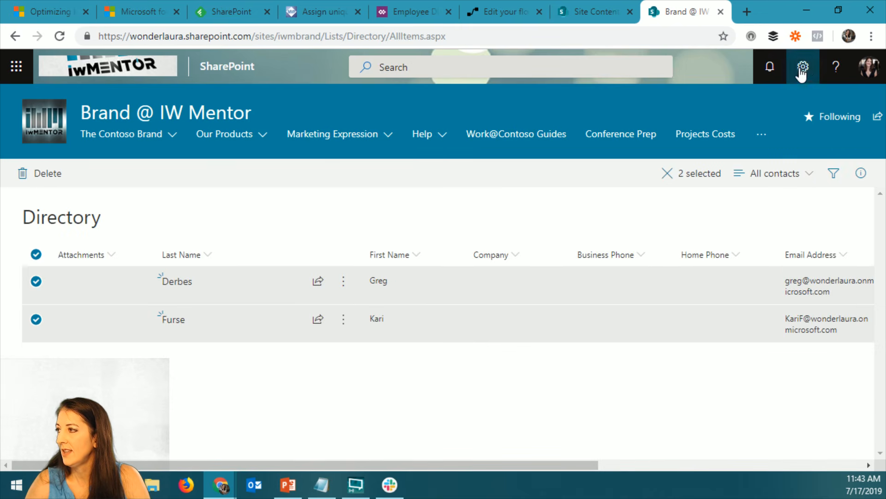
Create a Date and Time column named Birthday in the Directory list's settings
left_click(802, 70)
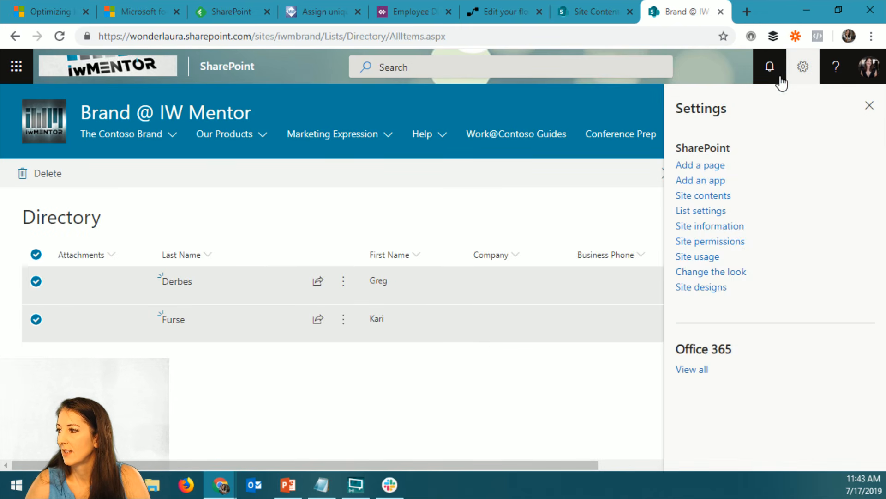
left_click(706, 213)
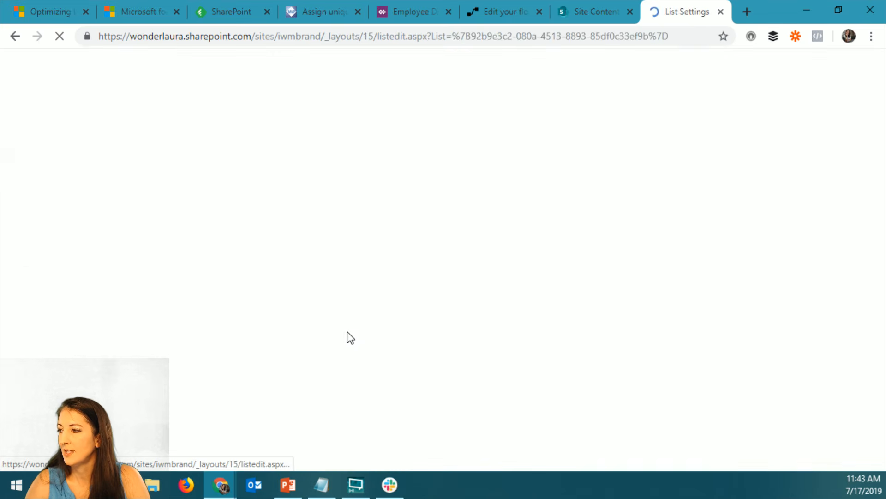
scroll(275, 342, "down", 8)
scroll(259, 356, "down", 3)
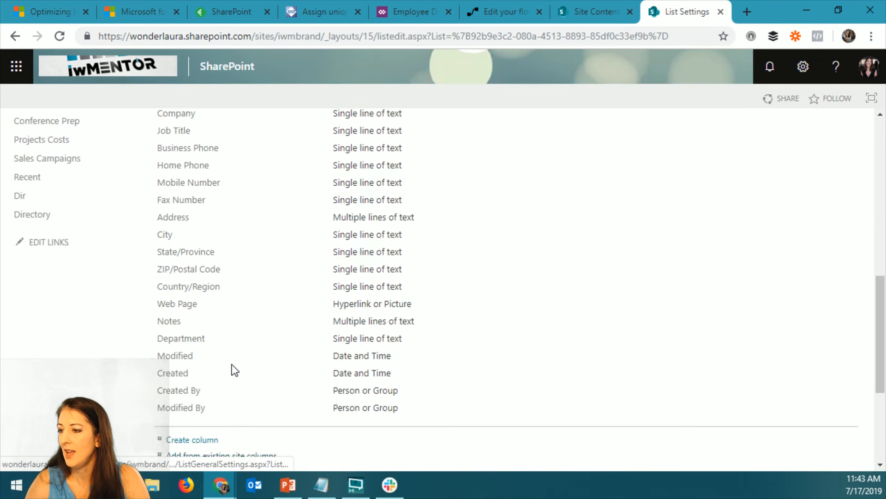
scroll(233, 369, "down", 5)
left_click(188, 236)
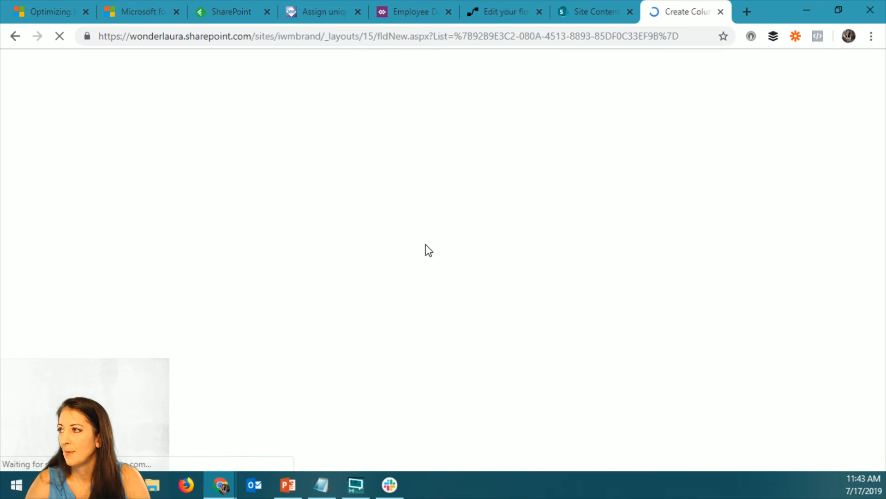
type("Bir")
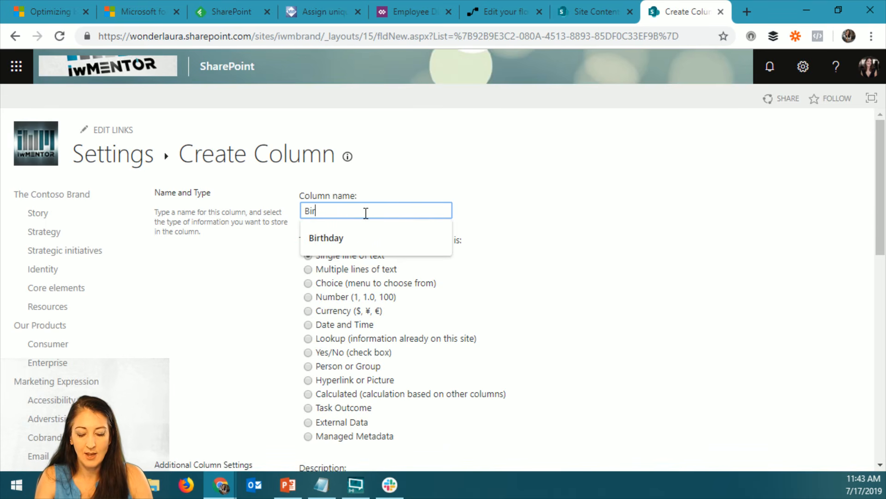
type("thday")
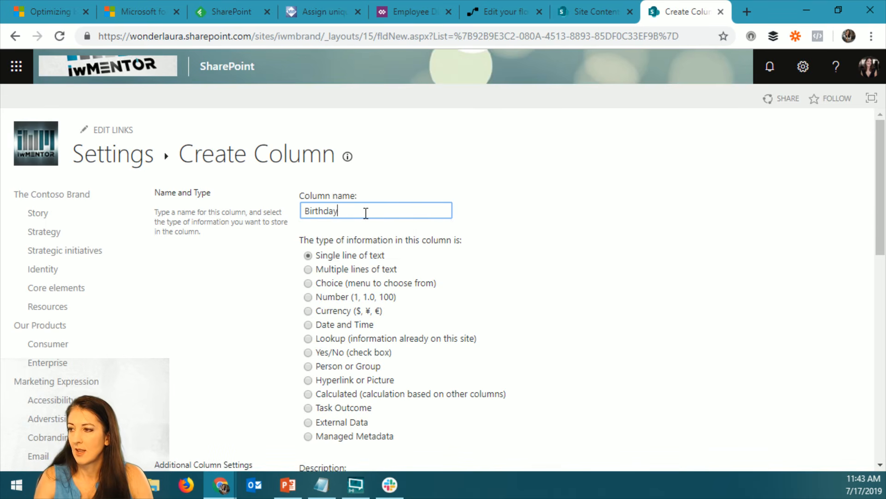
left_click(323, 326)
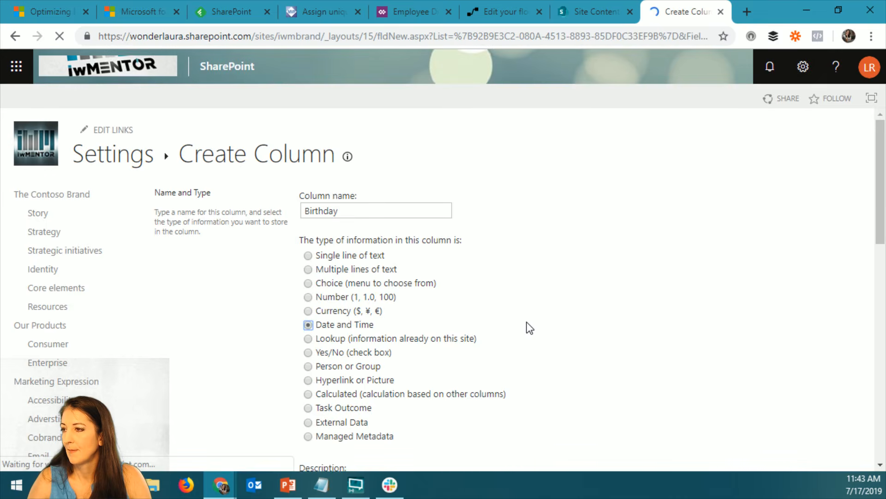
scroll(527, 322, "down", 4)
scroll(527, 322, "down", 9)
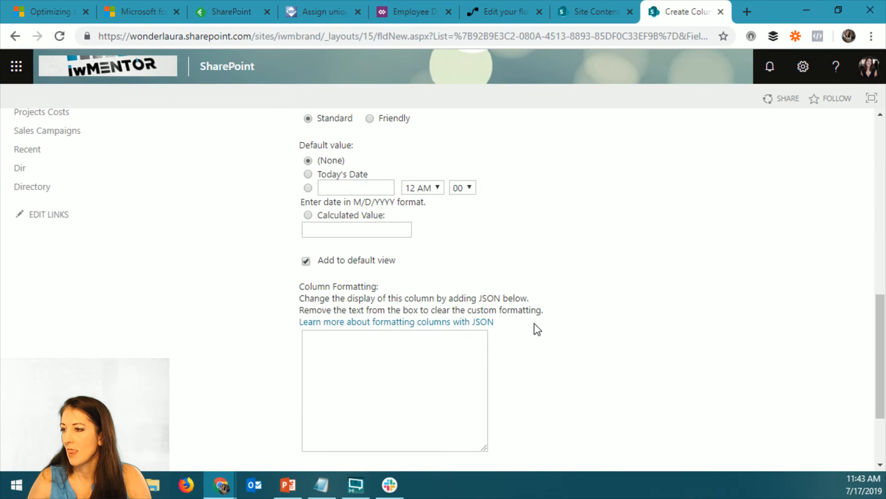
left_click(767, 401)
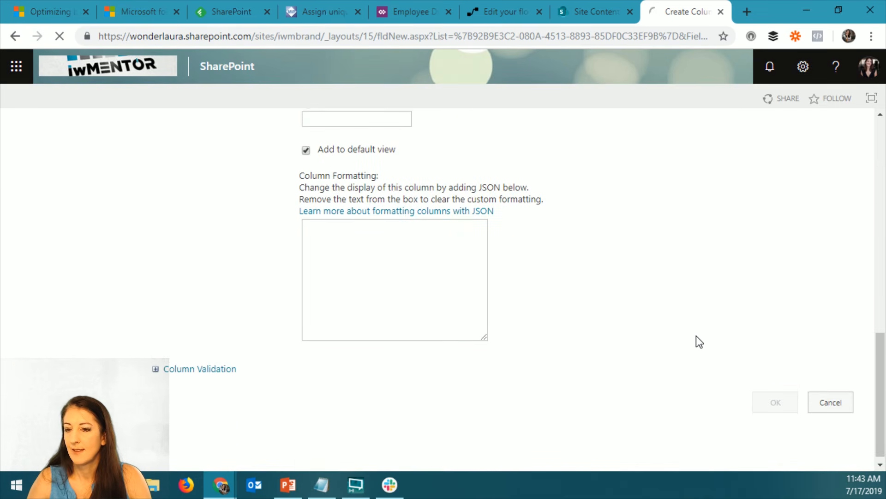
Create a Date and Time column named Anniversary in the Directory list's settings
scroll(387, 328, "down", 15)
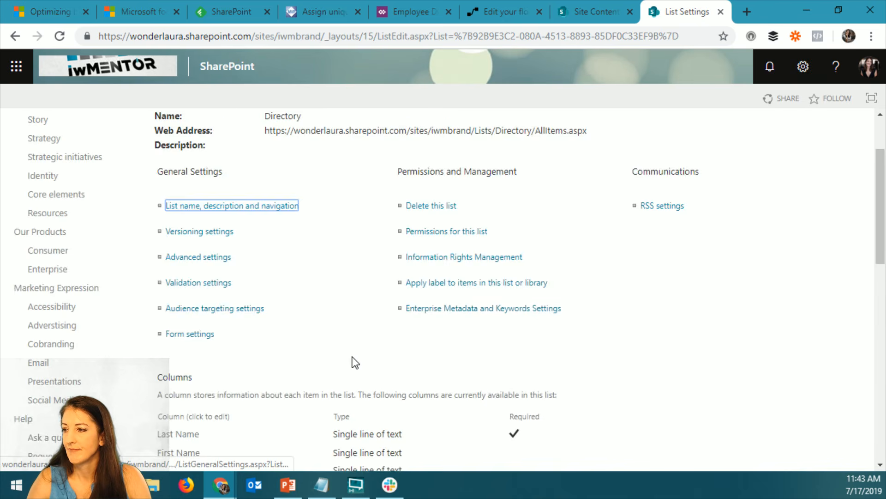
left_click(202, 322)
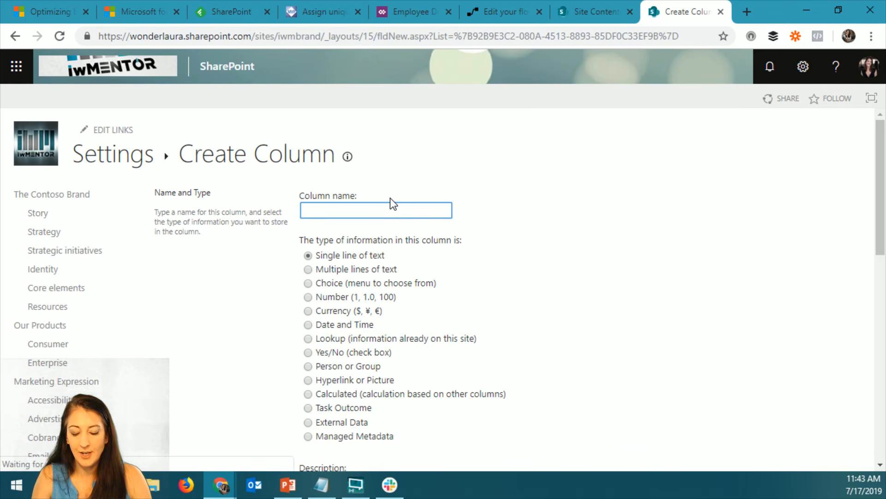
type("Anniversary")
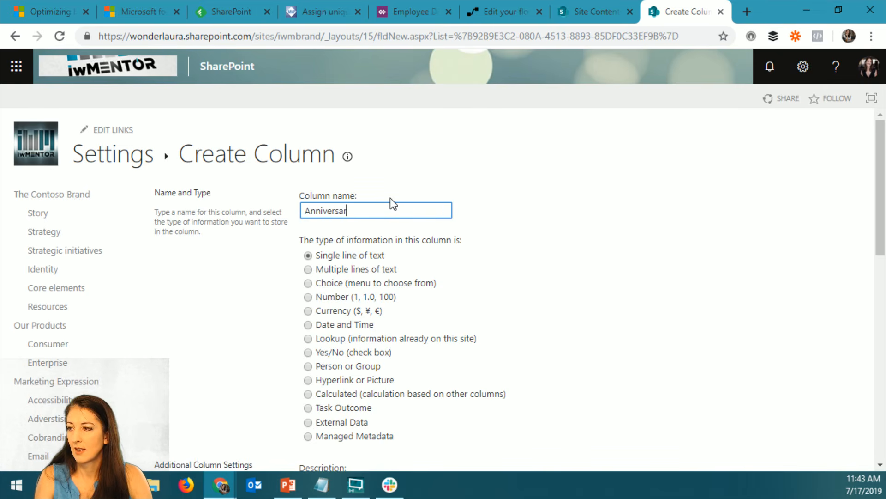
left_click(307, 325)
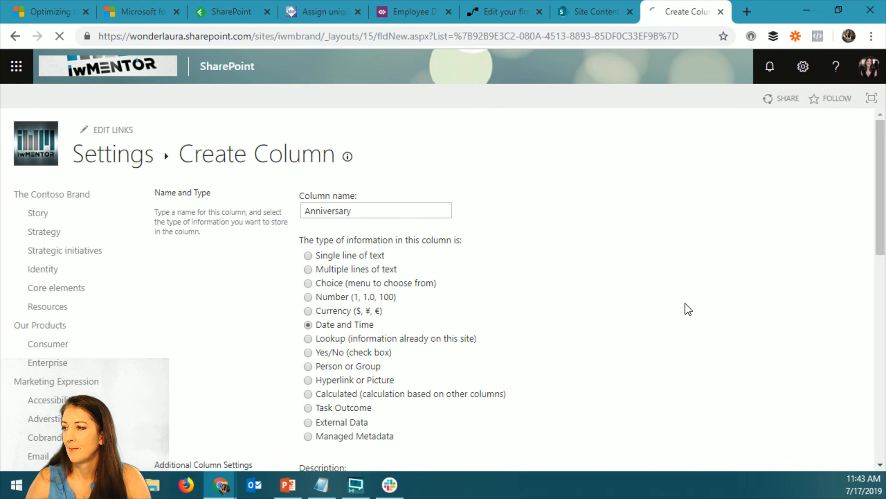
scroll(738, 328, "down", 6)
scroll(741, 331, "down", 10)
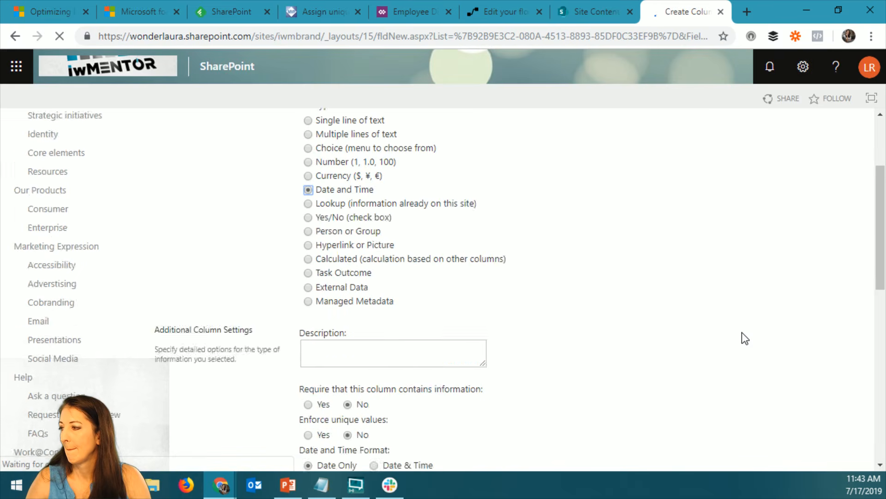
scroll(772, 397, "down", 3)
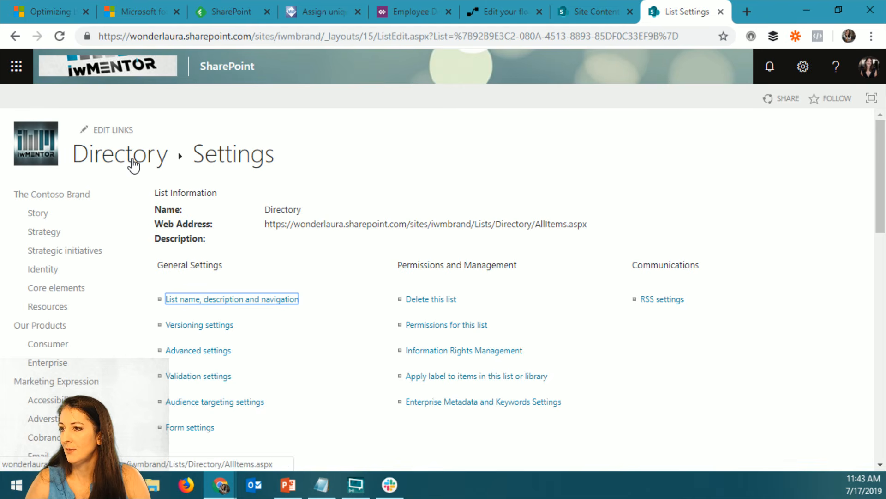
Return to the Directory list's items and delete the two remaining contacts
left_click(132, 159)
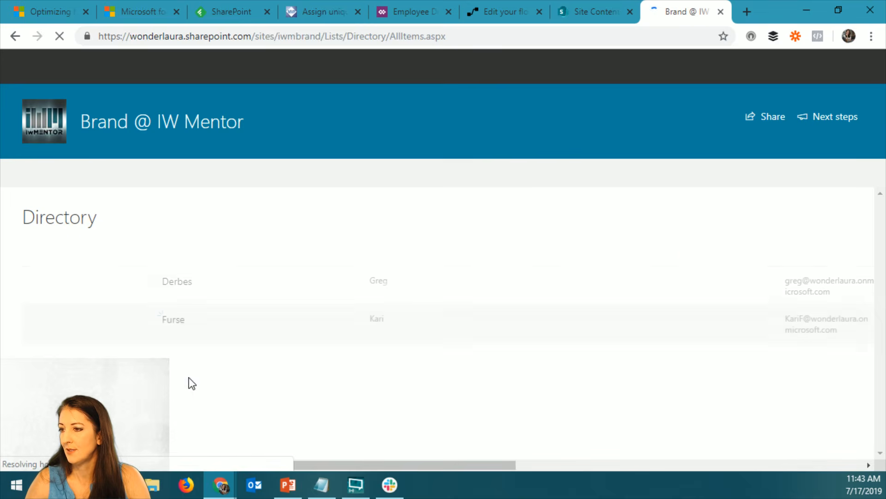
left_click(36, 255)
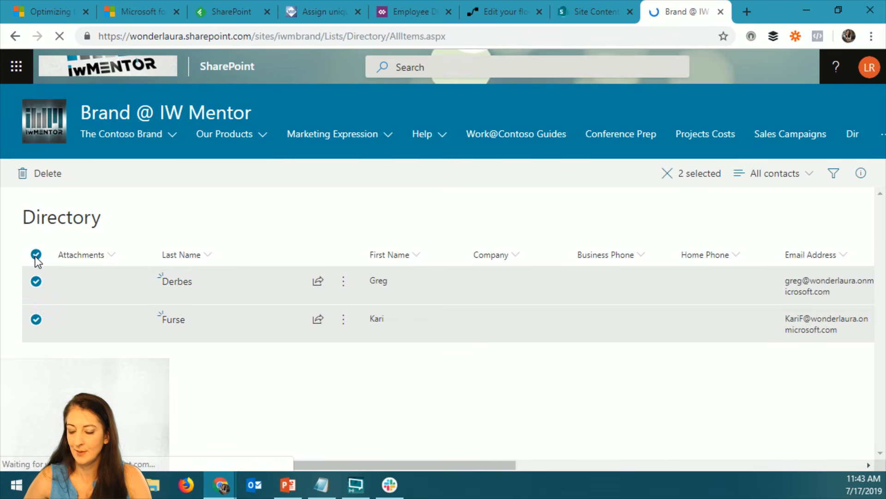
key("Delete")
left_click(450, 301)
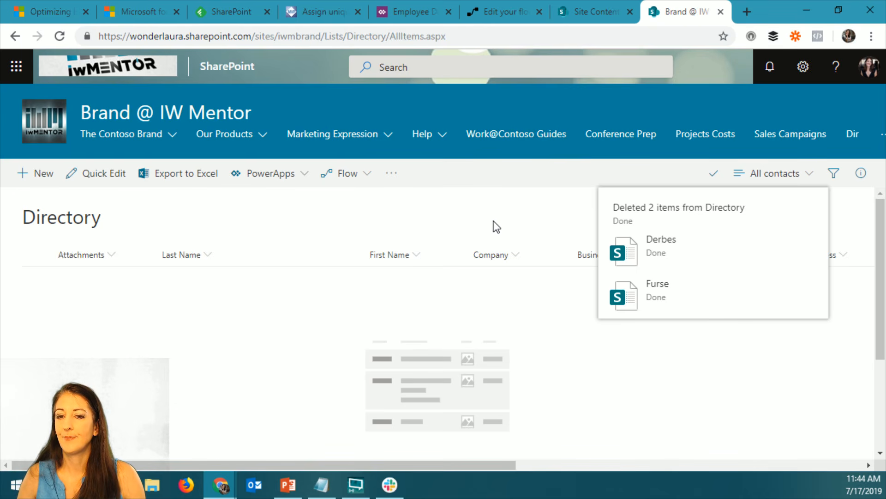
Switch to Microsoft Flow to edit the Directory of People flow and expand the Create item action inside Apply to each
left_click(501, 13)
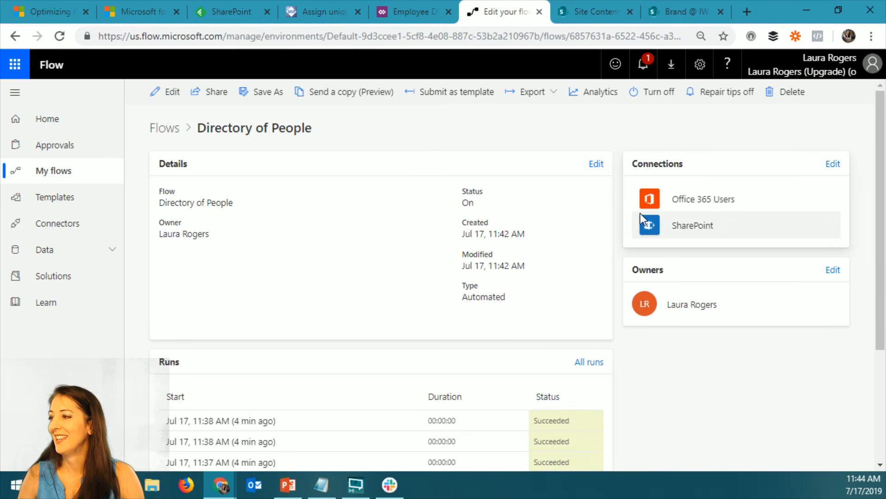
left_click(167, 92)
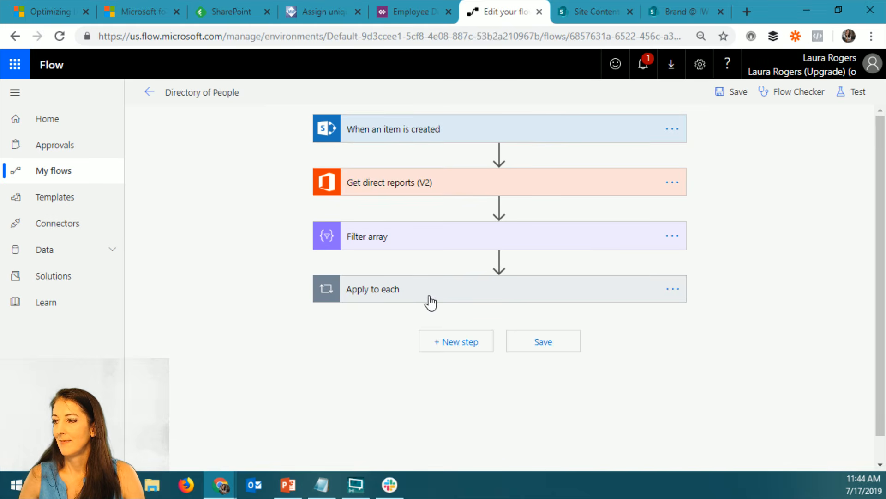
left_click(428, 298)
left_click(410, 381)
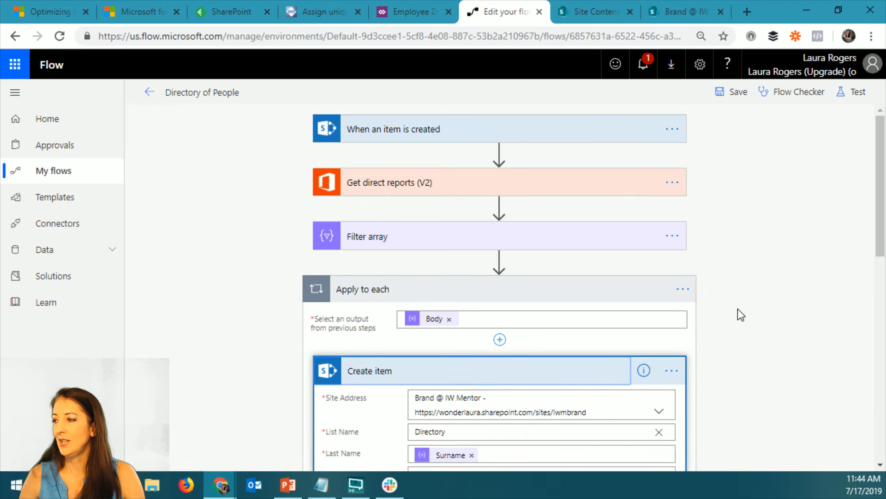
Map the First Name field of the Create item action to Given Name from the Filter array output
scroll(738, 308, "down", 5)
scroll(737, 309, "down", 5)
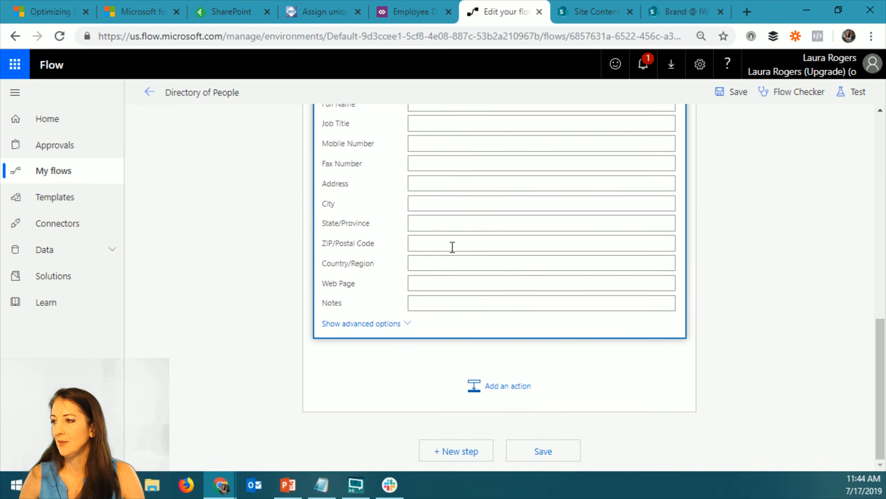
scroll(451, 248, "up", 5)
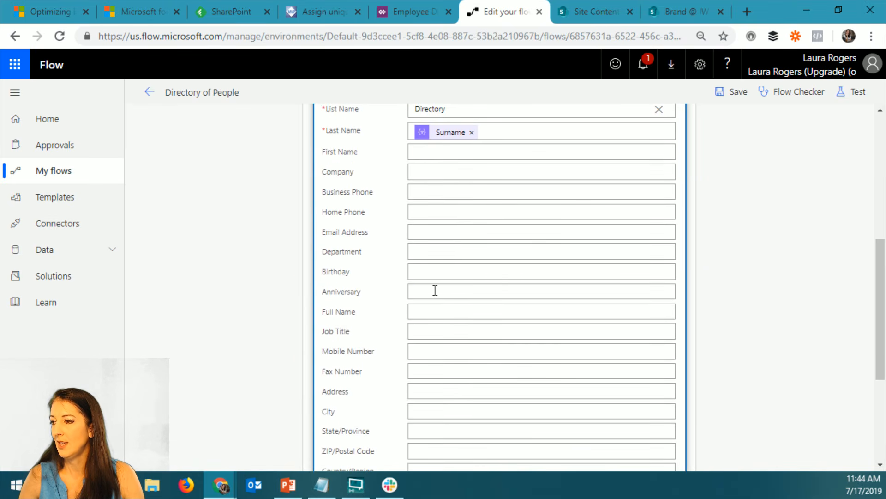
scroll(440, 290, "up", 3)
left_click(433, 290)
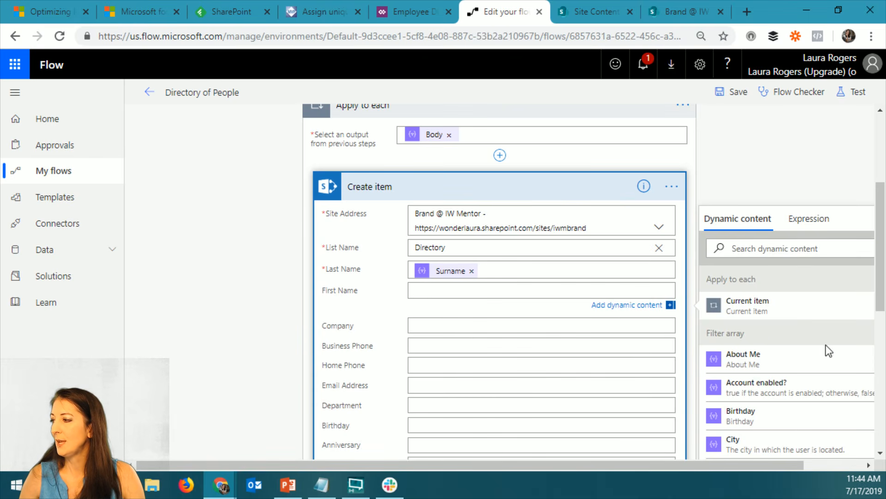
scroll(882, 285, "down", 2)
scroll(786, 356, "down", 2)
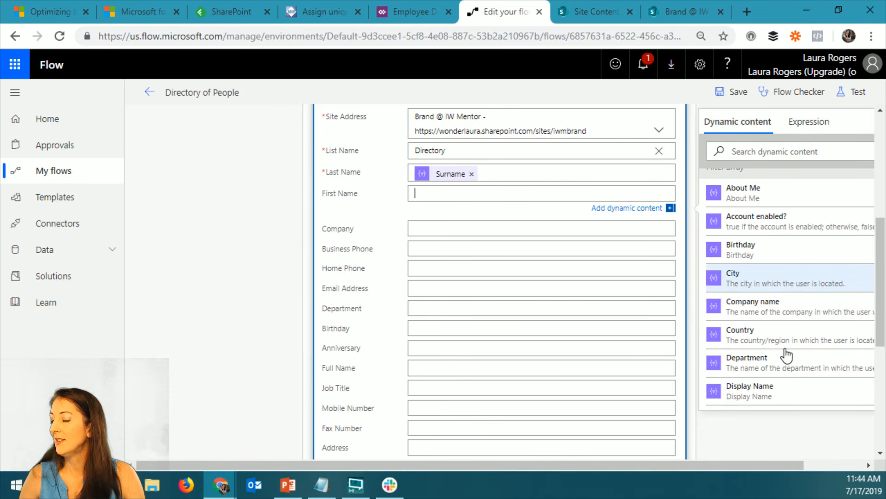
scroll(786, 353, "down", 1)
scroll(787, 352, "up", 5)
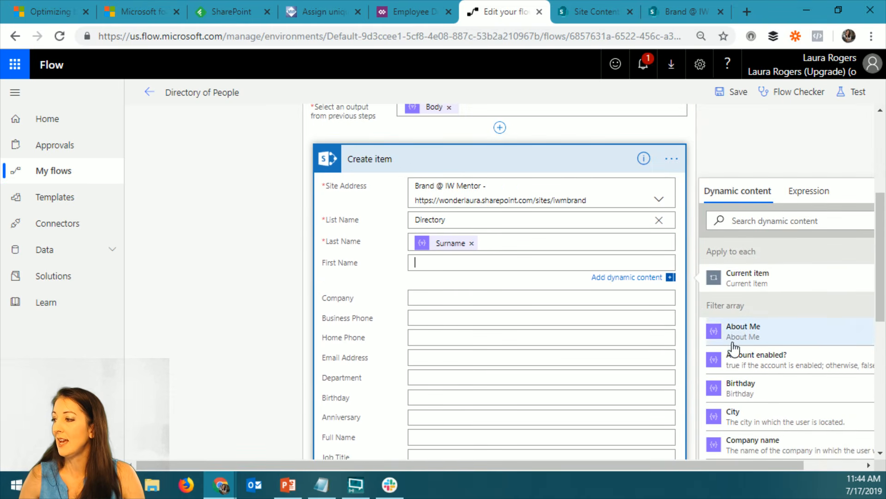
scroll(381, 148, "up", 3)
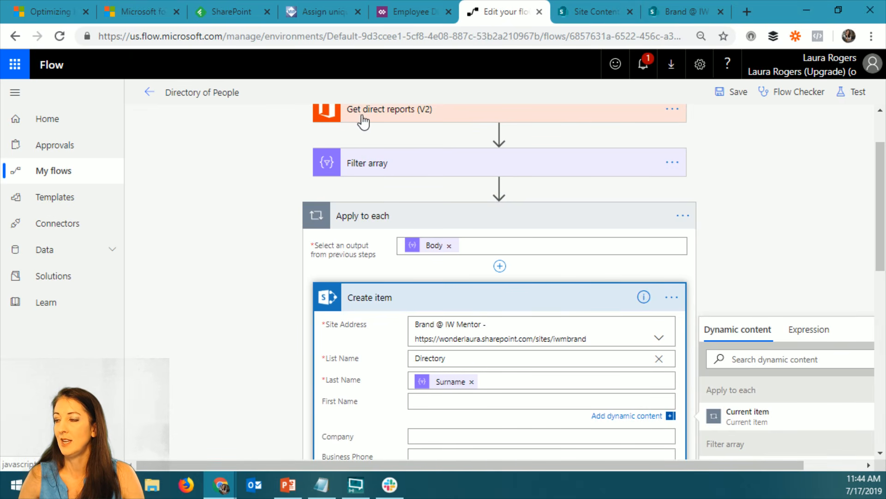
scroll(672, 362, "down", 3)
scroll(783, 319, "down", 3)
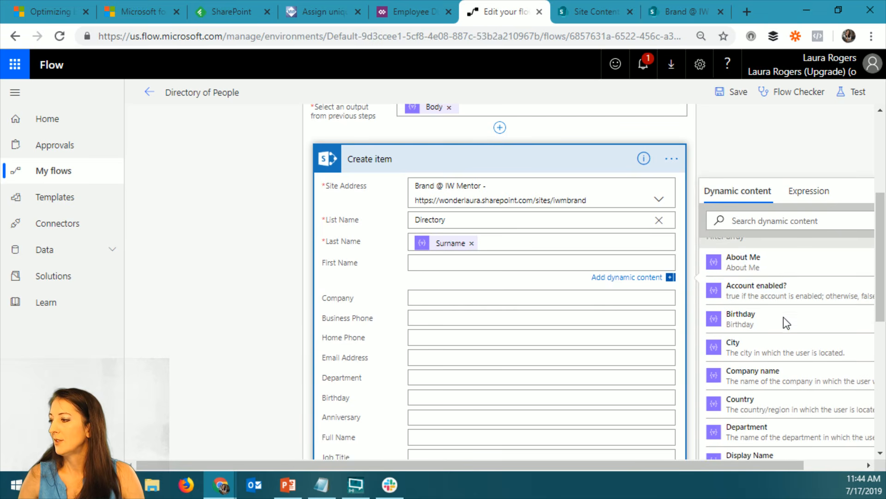
scroll(785, 328, "down", 1)
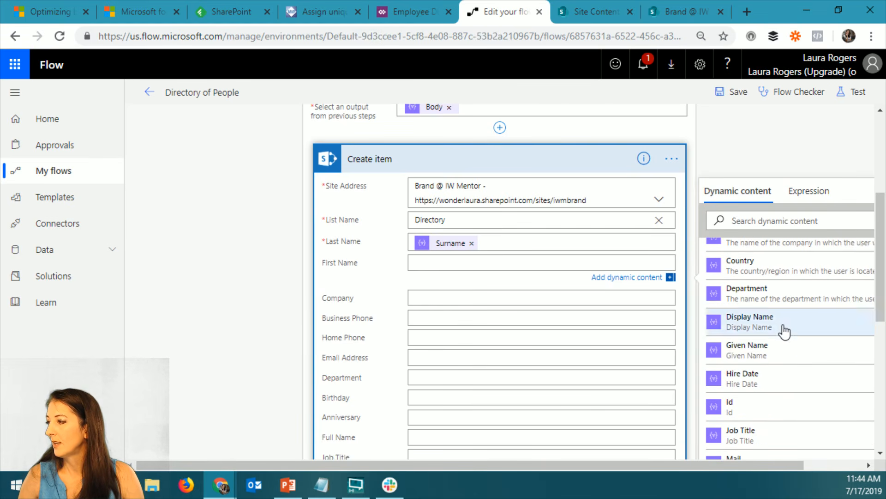
left_click(791, 353)
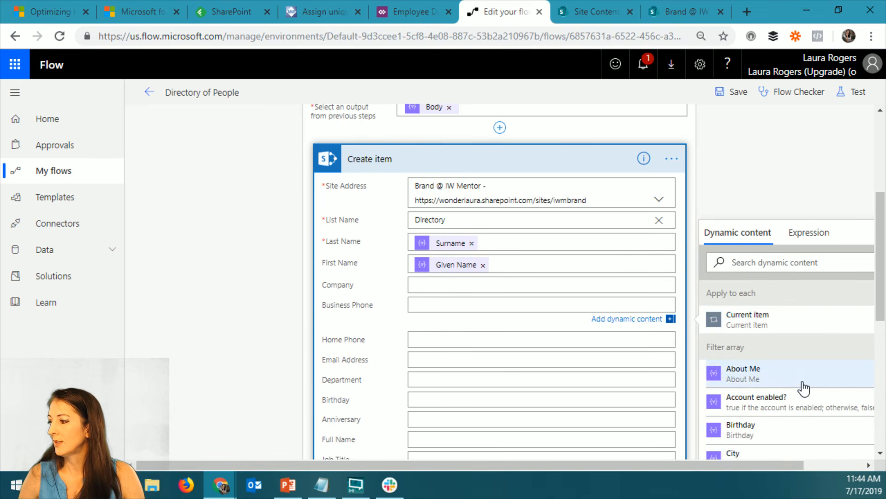
Search the dynamic content for "phone" to check which values suit the Business Phone and Home Phone fields
scroll(802, 387, "down", 3)
scroll(872, 319, "down", 2)
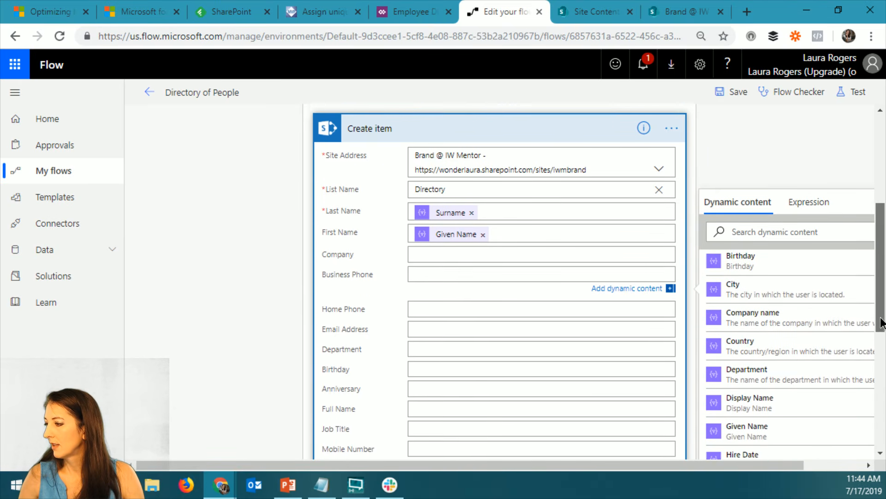
scroll(813, 344, "down", 2)
scroll(801, 350, "down", 2)
left_click(764, 198)
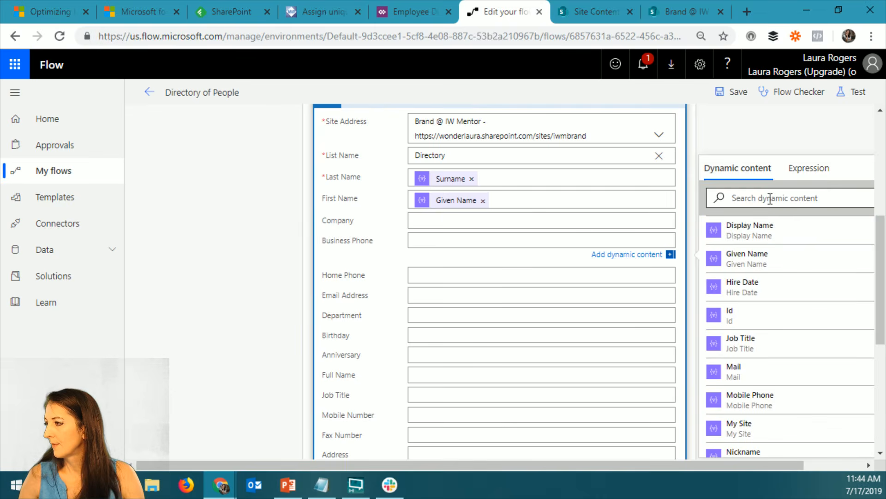
type("phone")
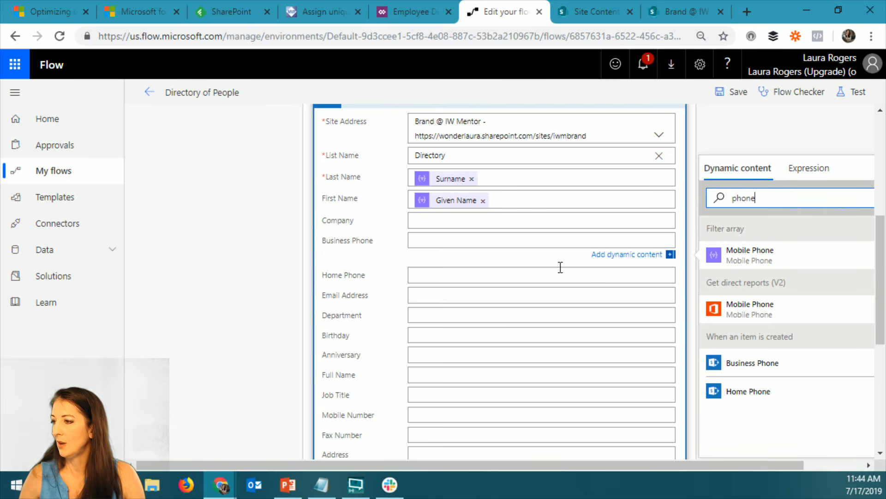
left_click(433, 276)
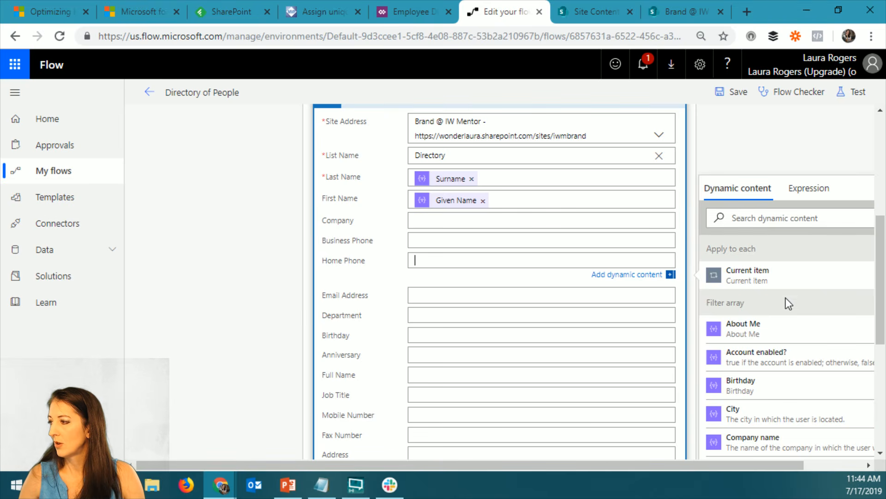
left_click(766, 221)
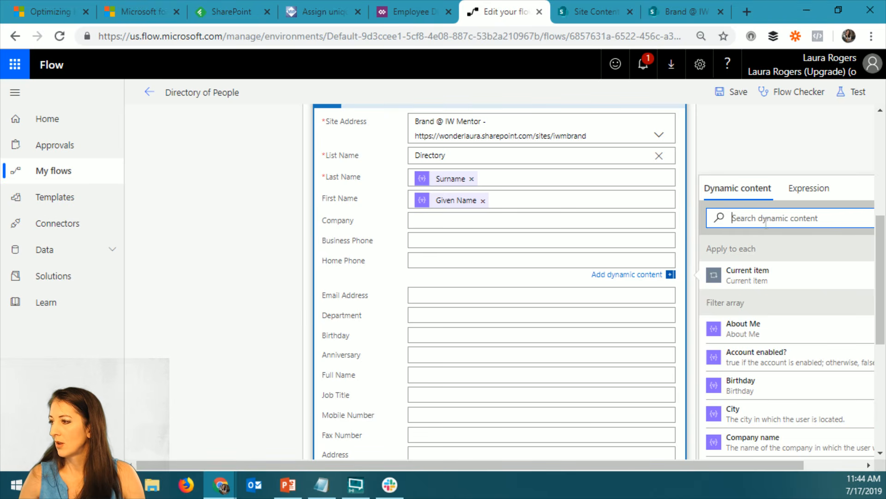
Map Email Address to Mail and Department to Department, both from the Filter array output
left_click(426, 291)
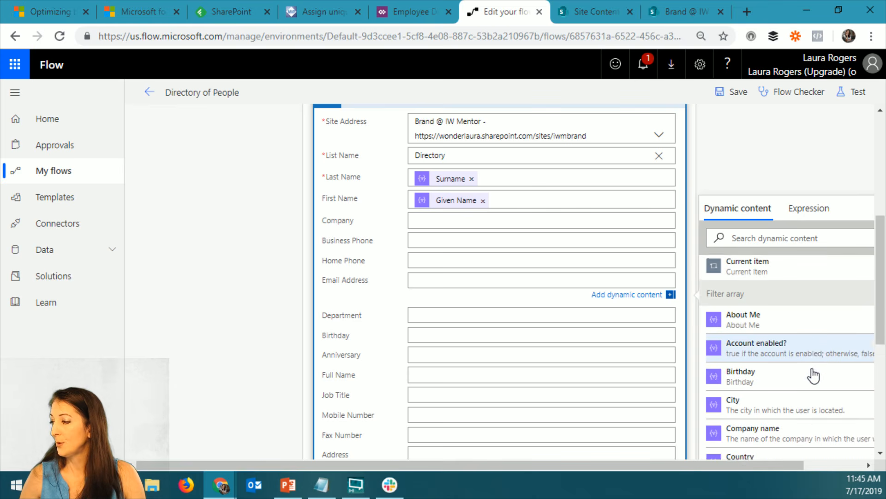
scroll(814, 376, "down", 5)
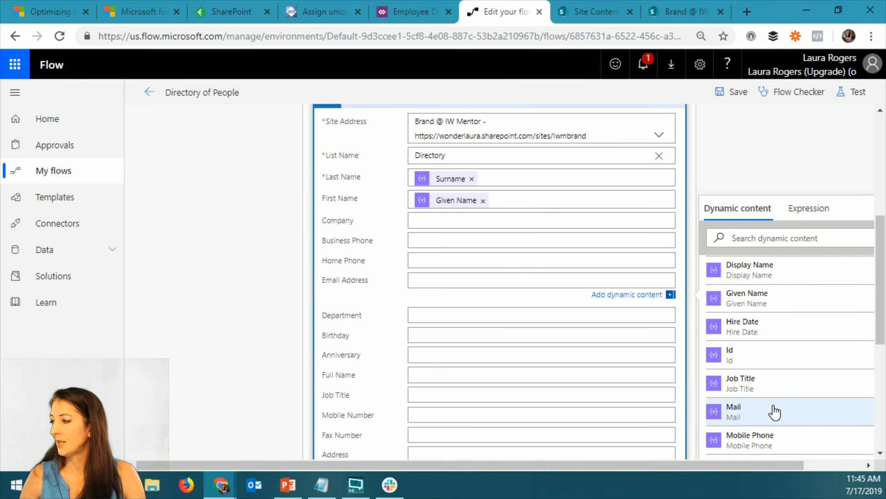
left_click(775, 412)
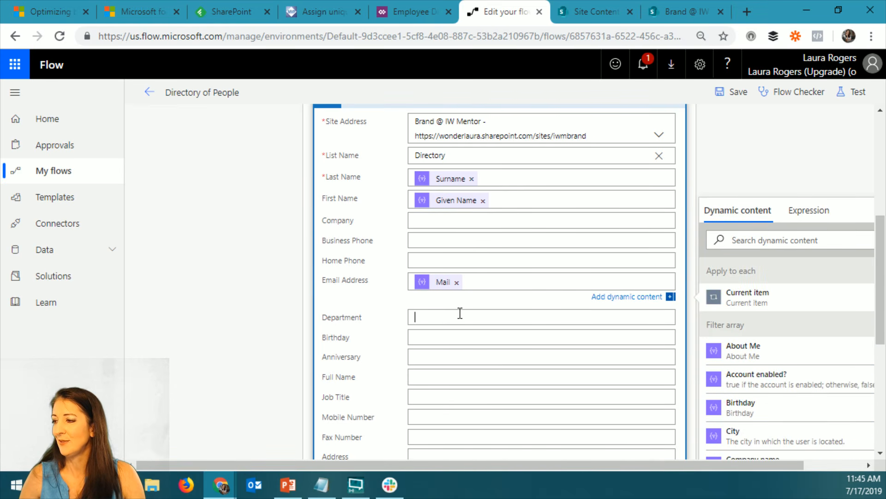
left_click(765, 258)
type("de")
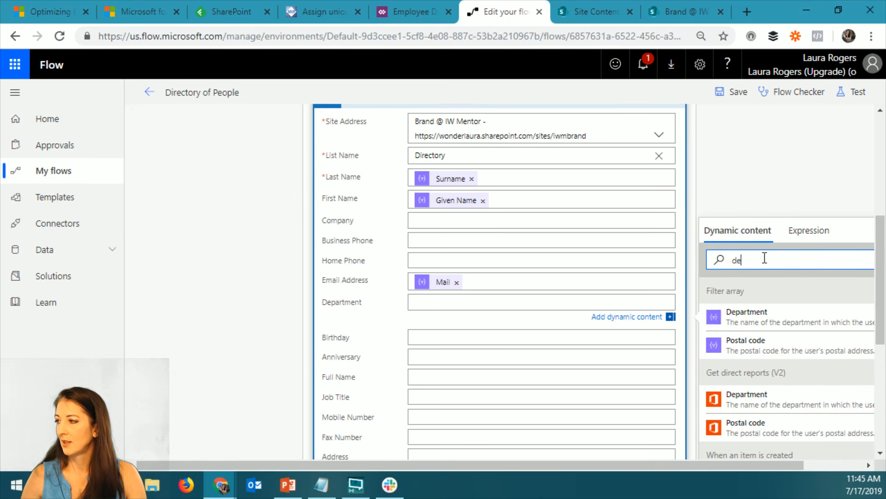
left_click(739, 316)
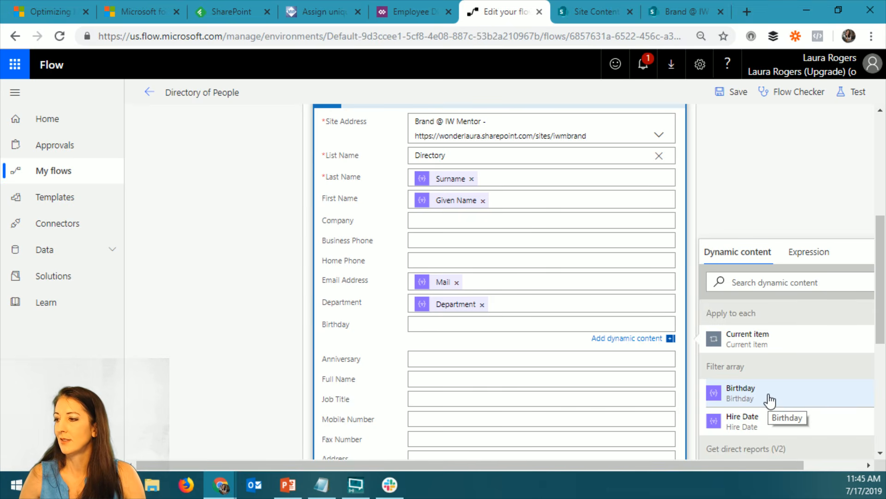
Map the Birthday field to Birthday and the Anniversary field to Hire Date from the Filter array output
left_click(769, 398)
left_click(437, 360)
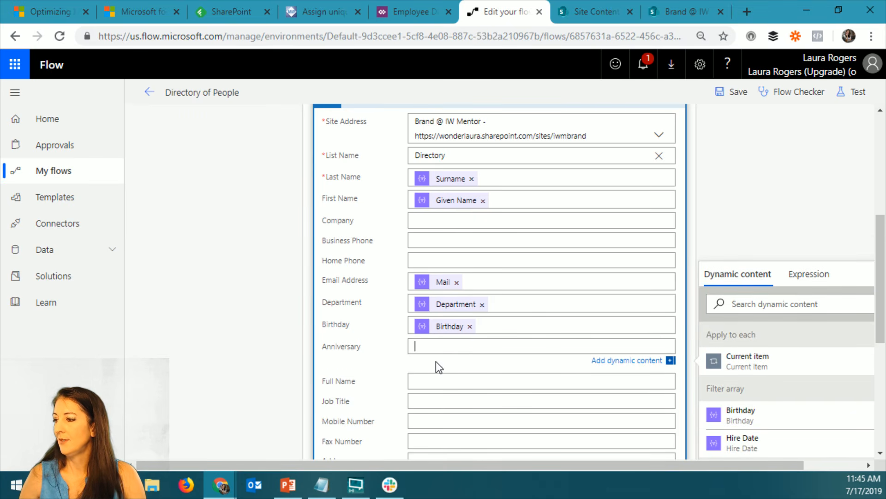
scroll(785, 434, "down", 2)
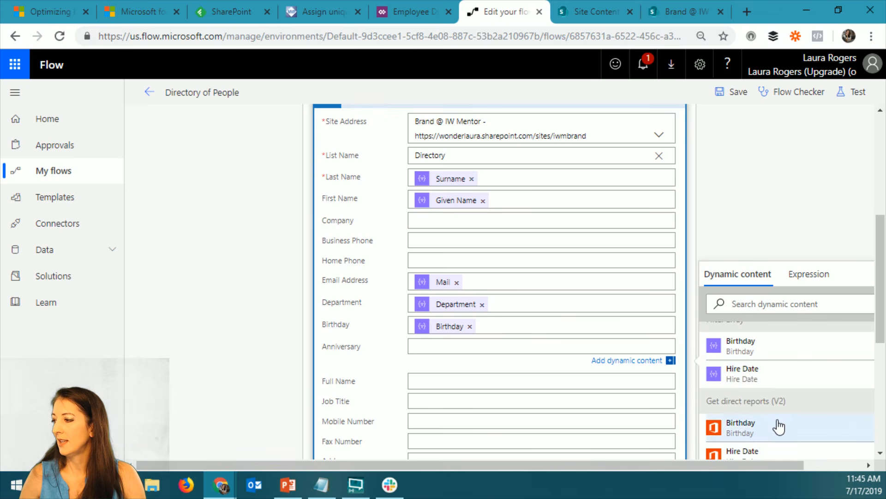
left_click(765, 383)
Map Full Name to Display Name and Job Title to Job Title from the Filter array output
left_click(459, 382)
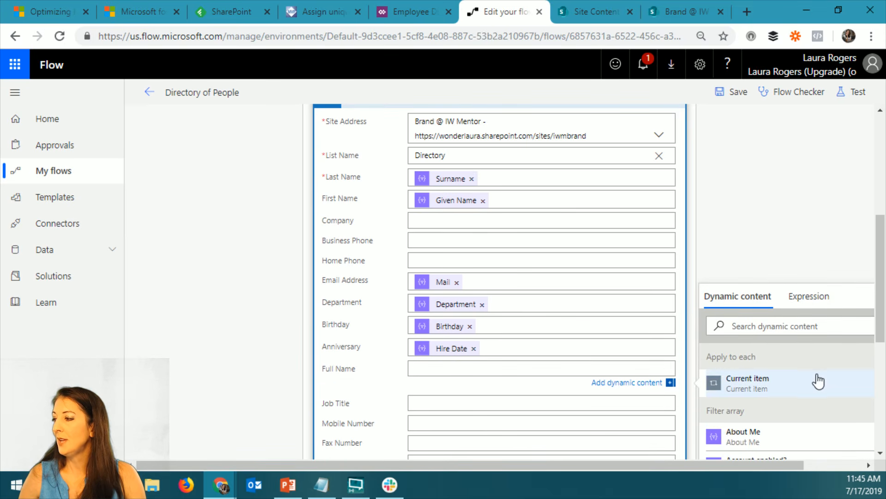
scroll(815, 381, "down", 4)
scroll(813, 383, "down", 3)
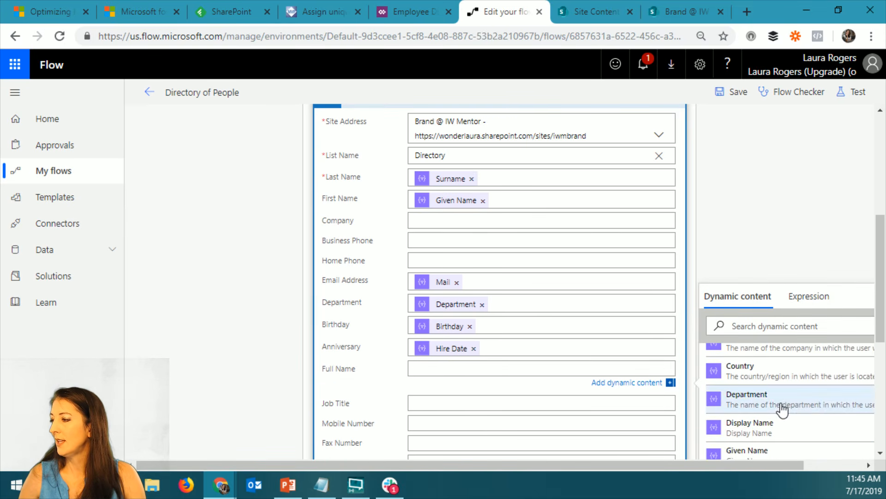
left_click(783, 425)
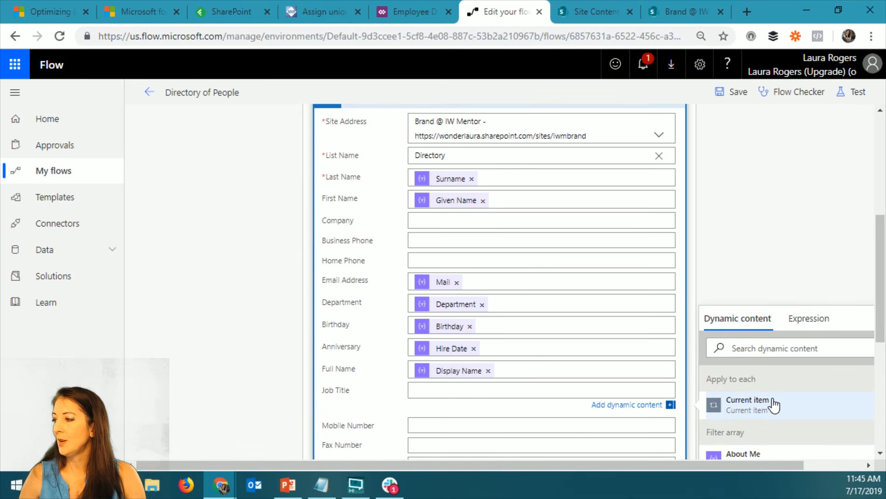
left_click(774, 348)
type("job")
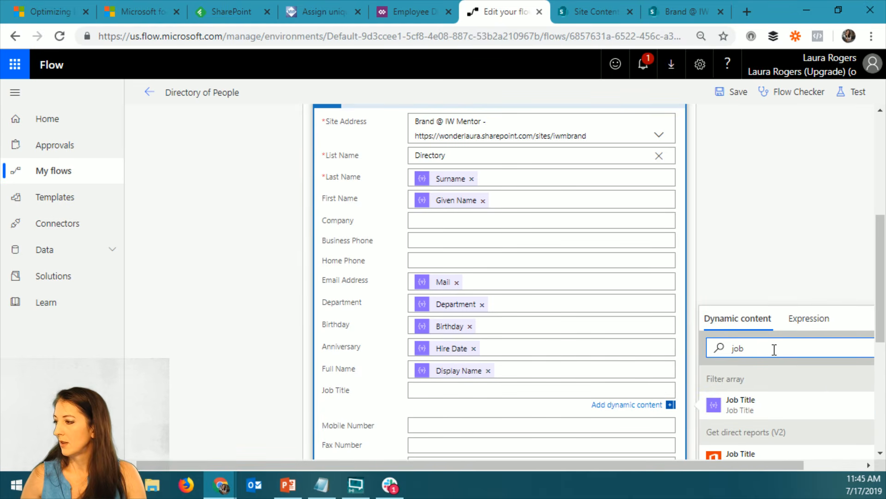
left_click(768, 409)
Map the Mobile Number field to Mobile Phone from the Filter array output
left_click(480, 431)
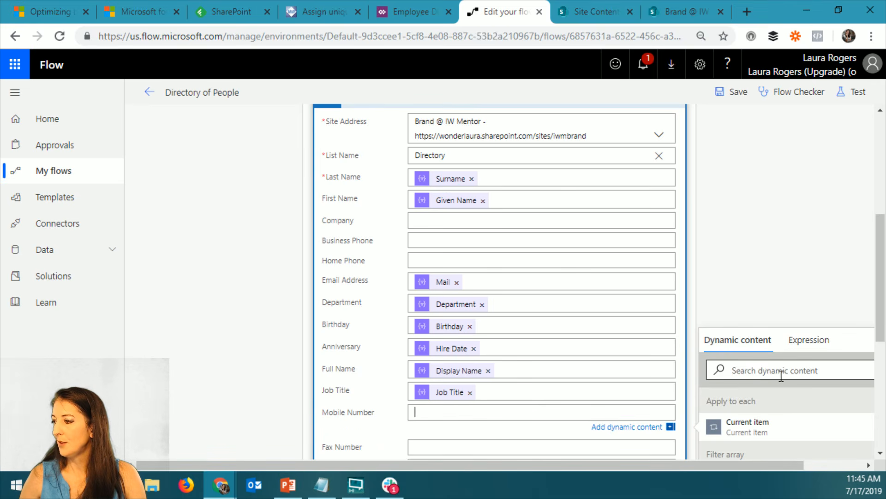
left_click(783, 375)
type("mo")
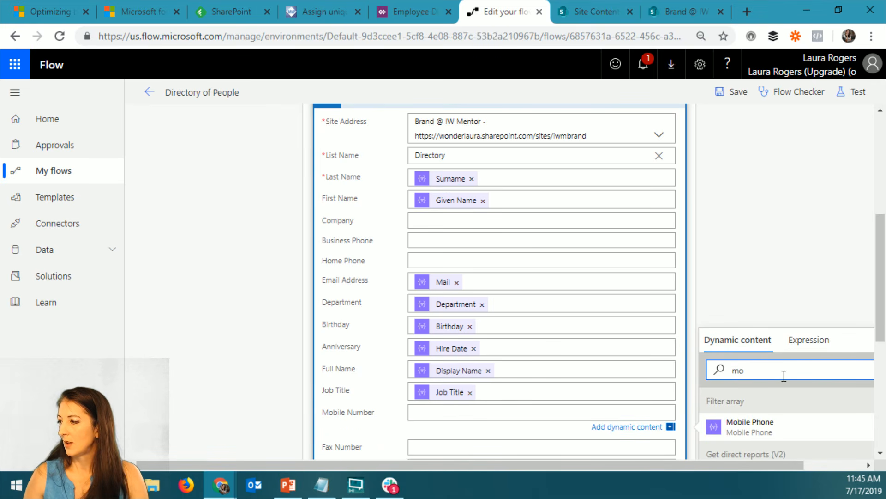
left_click(811, 428)
Map the City field to City and State/Province to State from the Filter array output
scroll(382, 416, "down", 3)
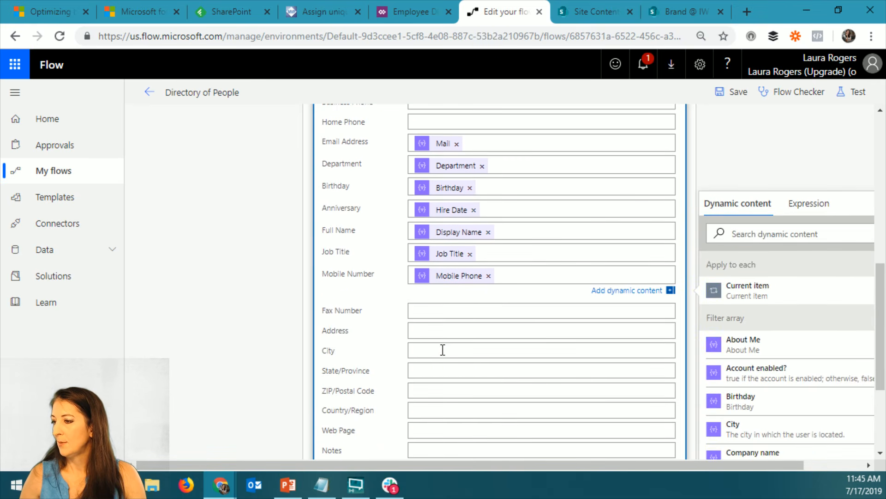
left_click(447, 350)
left_click(764, 291)
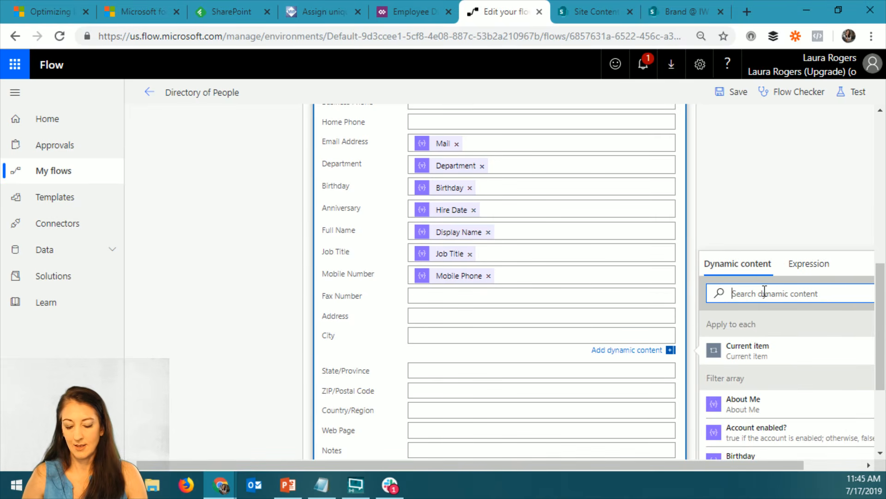
type("city")
left_click(757, 350)
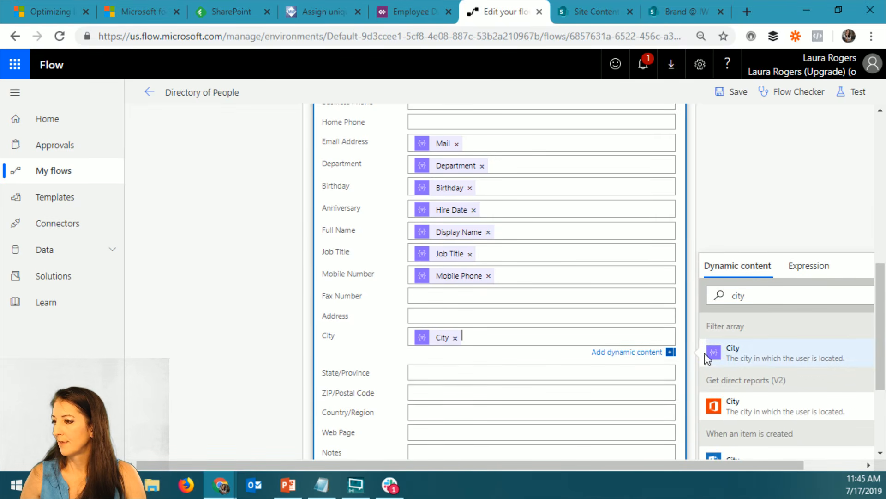
left_click(777, 317)
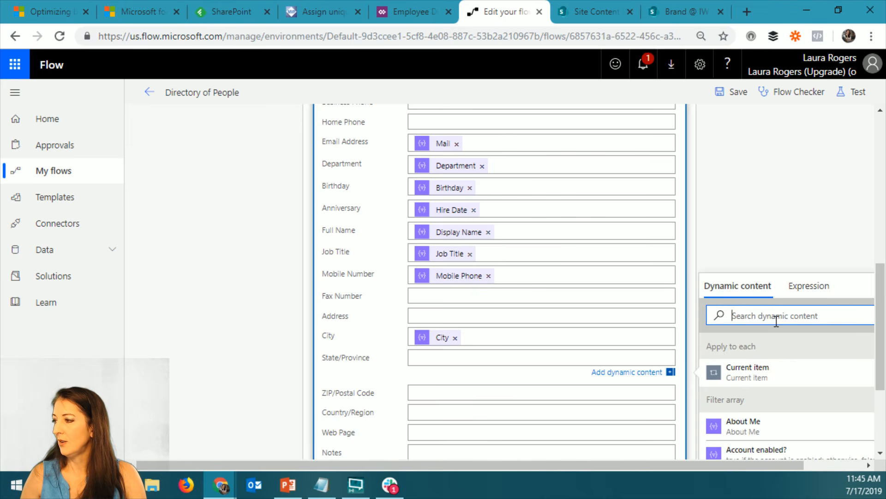
type("st")
left_click(776, 402)
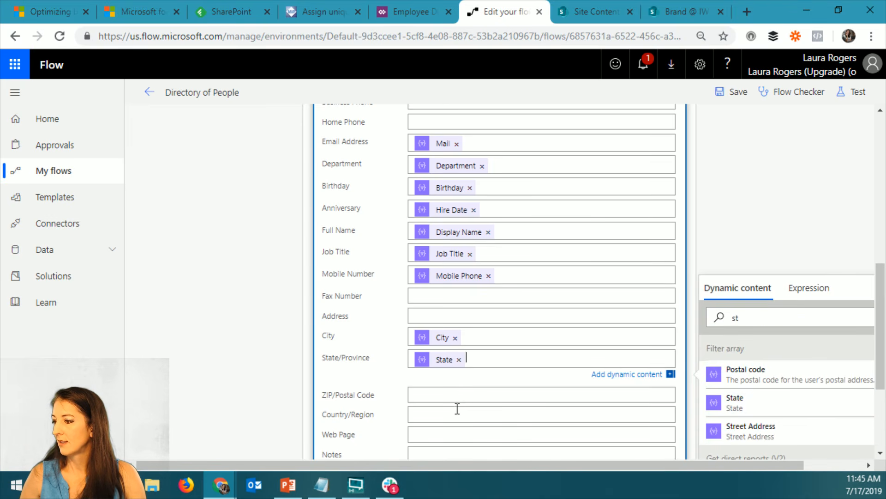
Map the ZIP/Postal Code field to Postal code from the Filter array output
left_click(463, 393)
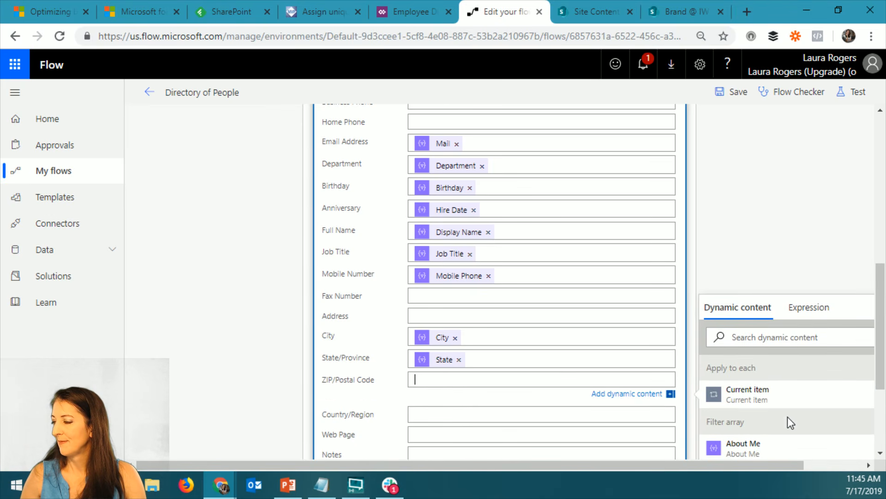
left_click(781, 338)
type("pos")
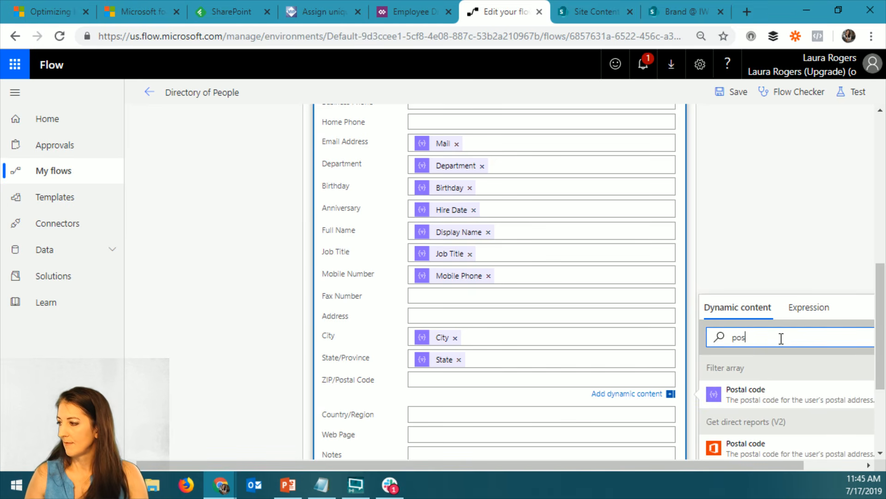
left_click(774, 400)
scroll(505, 376, "down", 3)
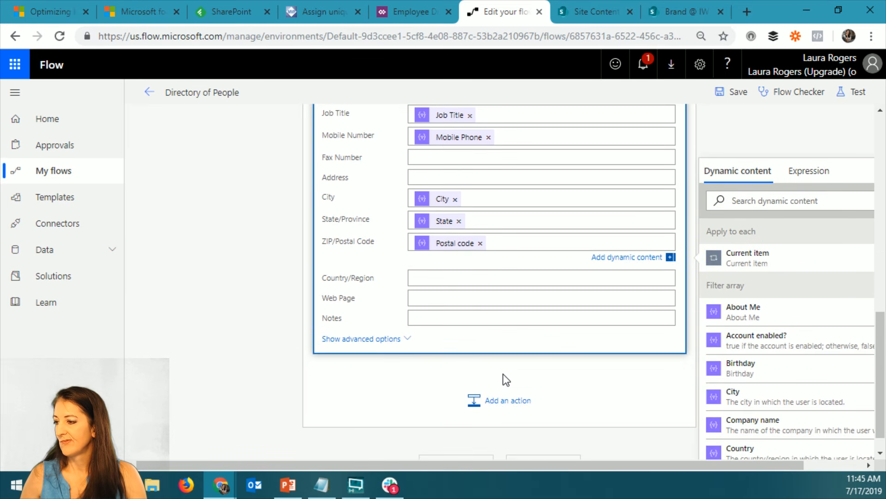
Save the Directory of People flow, dismiss the Flow Checker, and return to the flow's details page
scroll(690, 255, "up", 6)
left_click(734, 93)
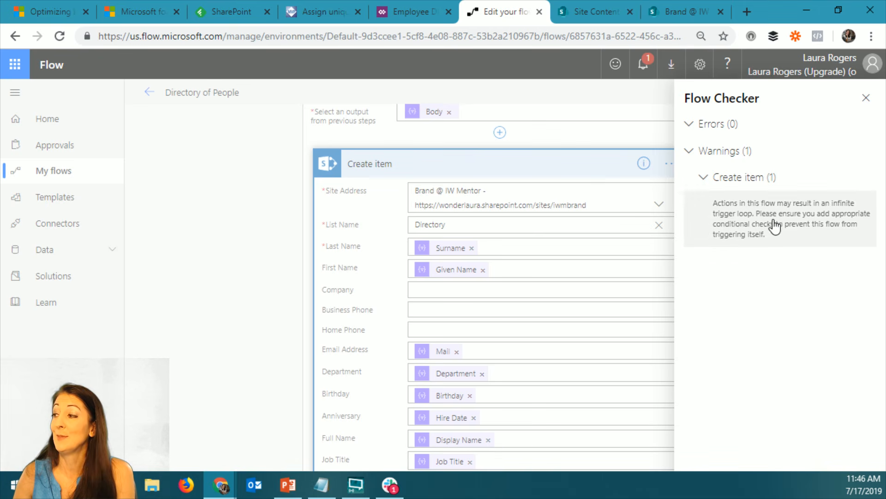
left_click(866, 98)
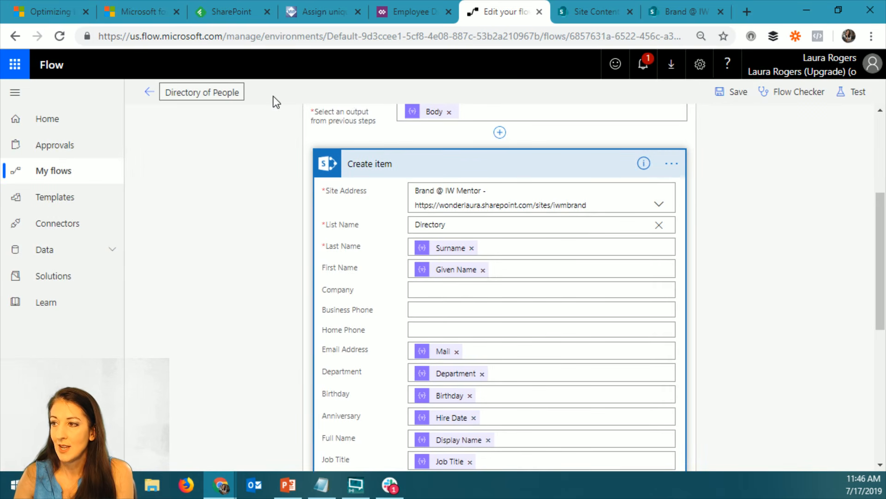
left_click(733, 92)
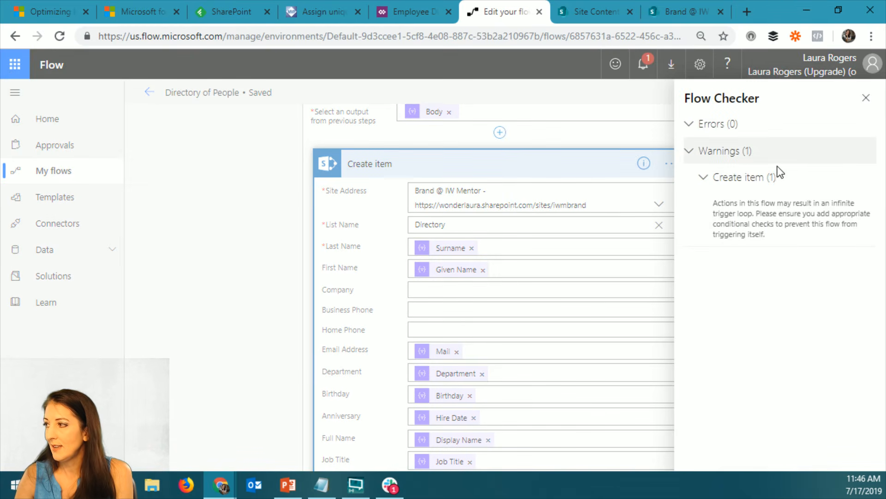
left_click(866, 98)
left_click(149, 92)
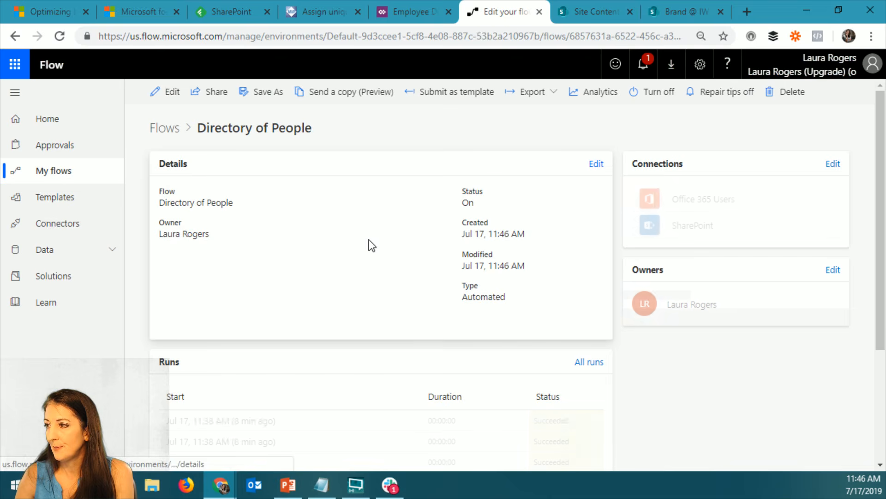
Start a new item in the SharePoint Directory list and enter the contact's last name and first name
left_click(682, 13)
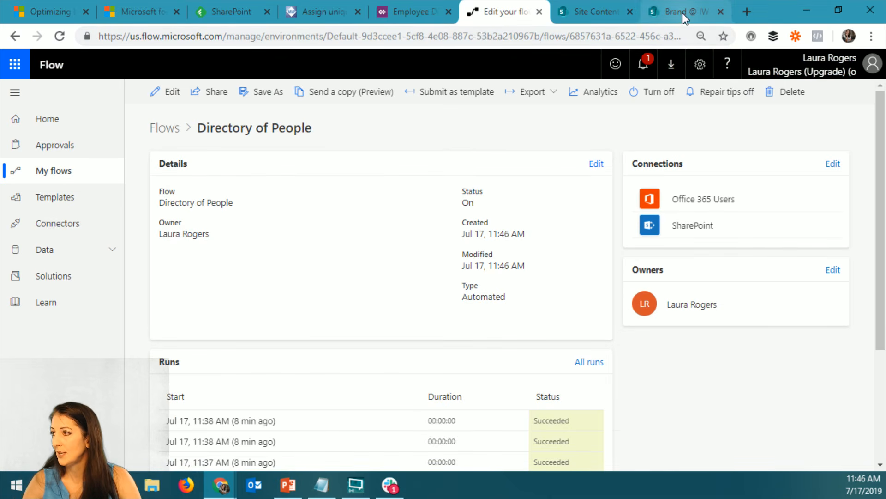
left_click(41, 174)
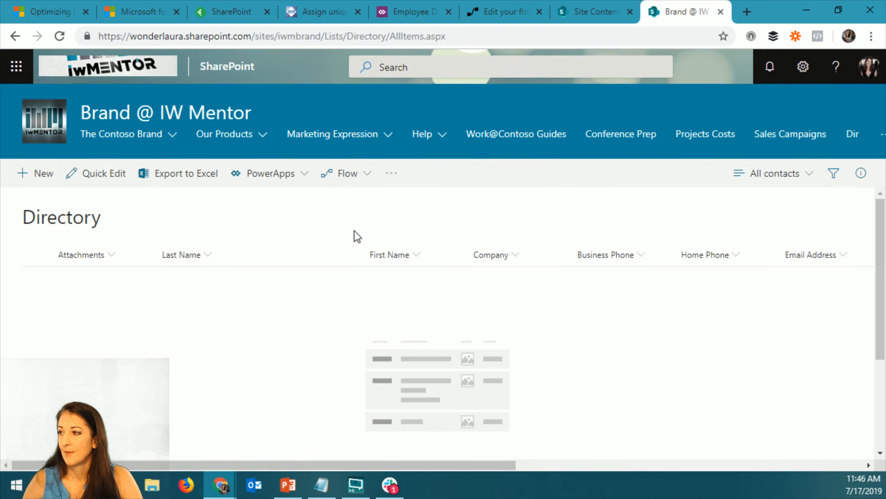
left_click(542, 216)
type("F")
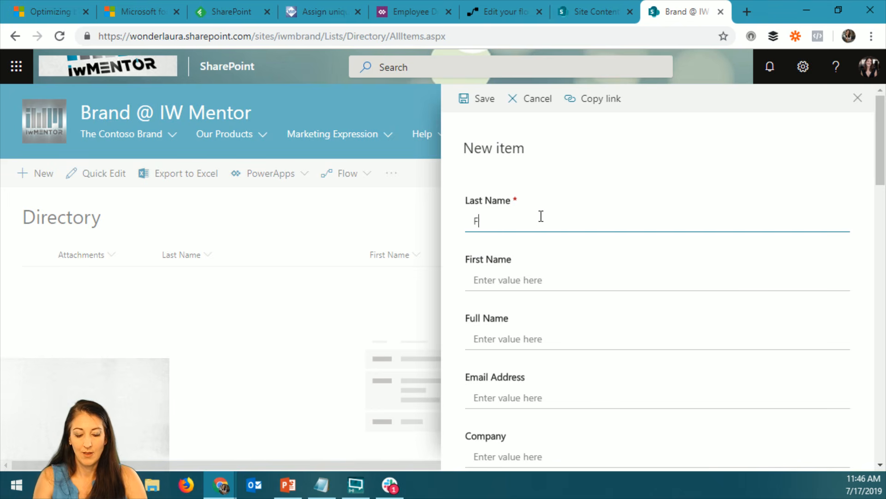
type("ort")
key("Tab")
type("G")
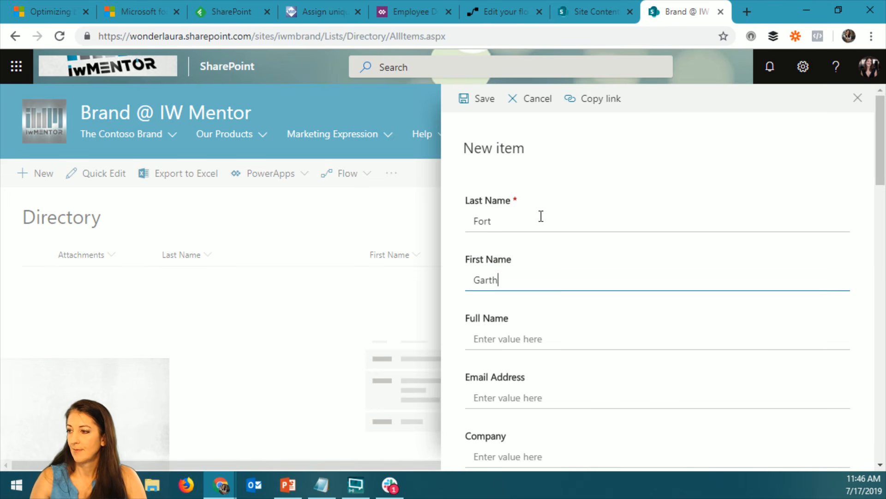
Fill in the contact's email address and save the new Directory item
left_click(501, 398)
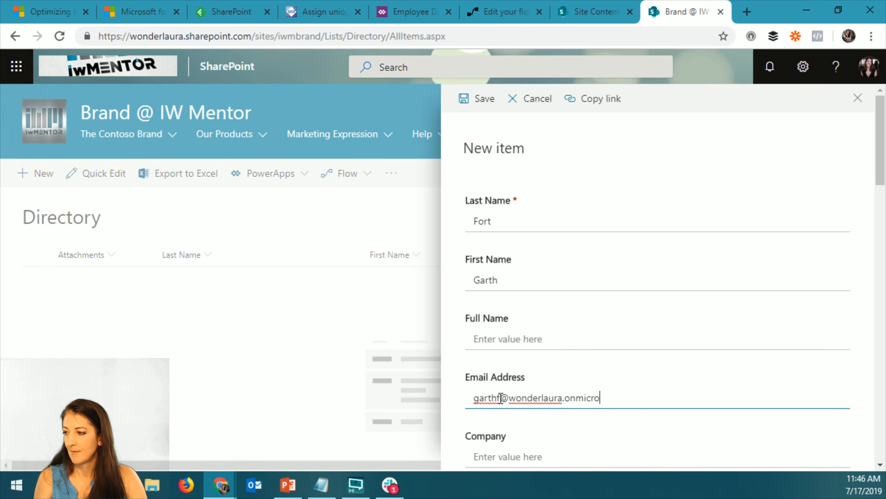
scroll(501, 398, "down", 15)
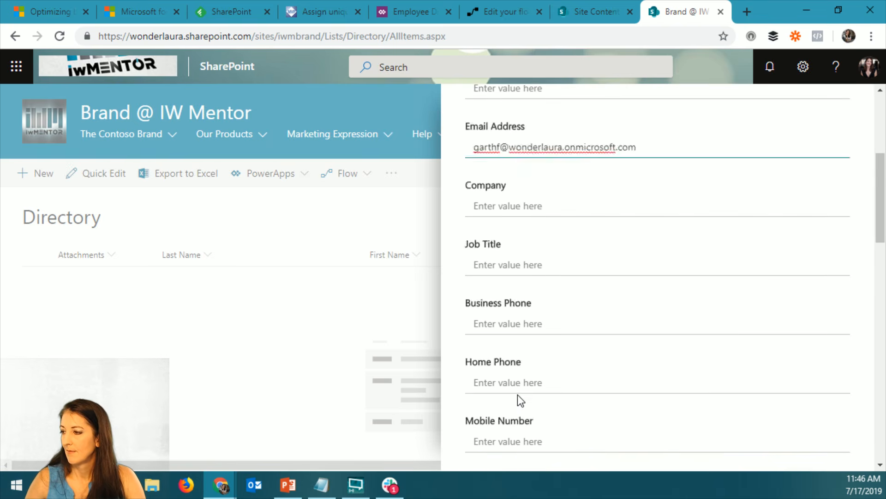
scroll(674, 369, "up", 8)
scroll(674, 370, "up", 6)
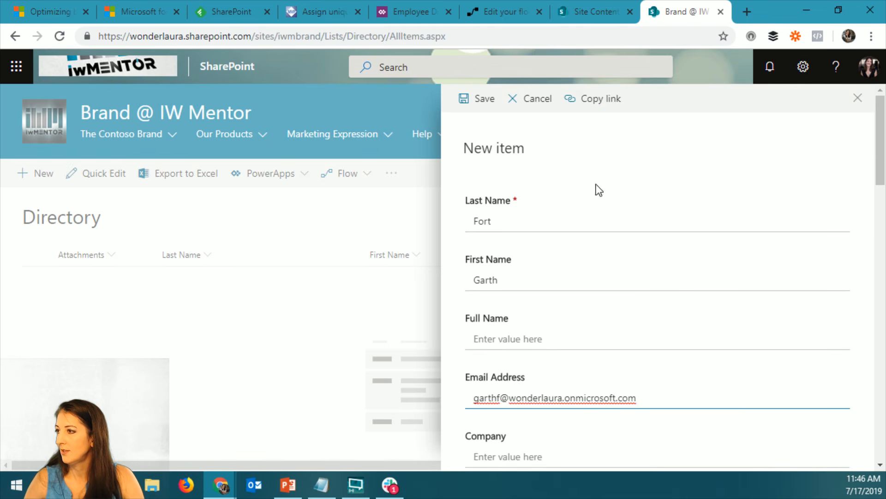
left_click(470, 105)
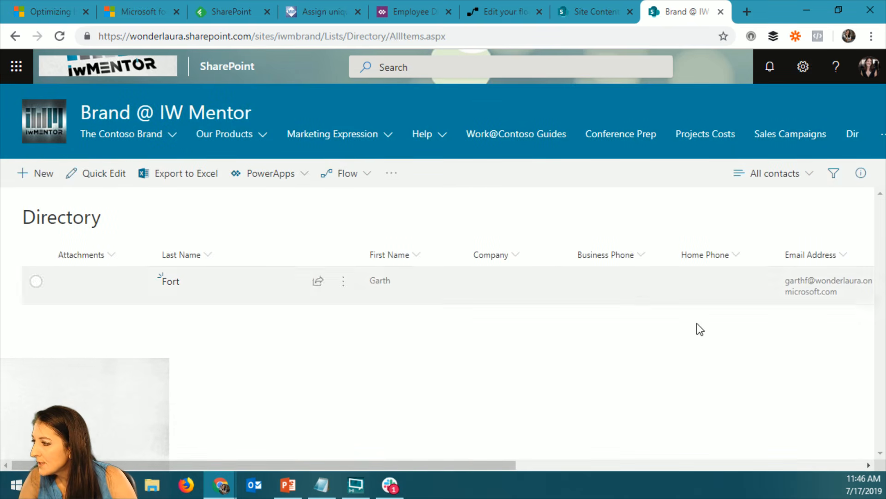
Open wonderlaura.sharepoint.com in a new browser tab
mouse_move(505, 466)
left_mouse_down()
mouse_move(519, 466)
mouse_move(505, 466)
left_mouse_up()
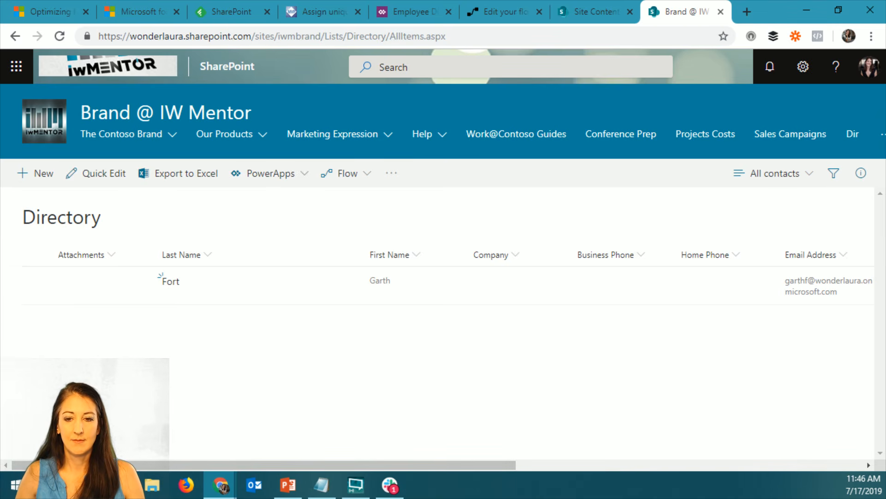
key("alt+Tab")
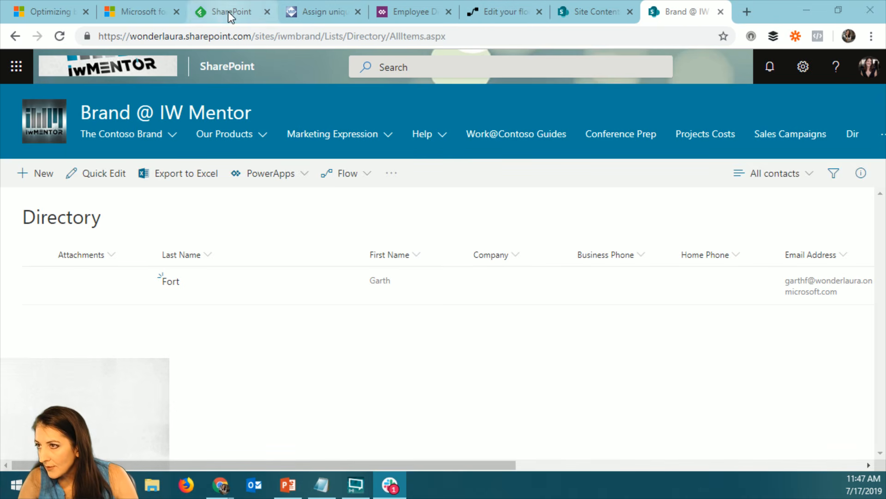
left_click(746, 11)
type("wo")
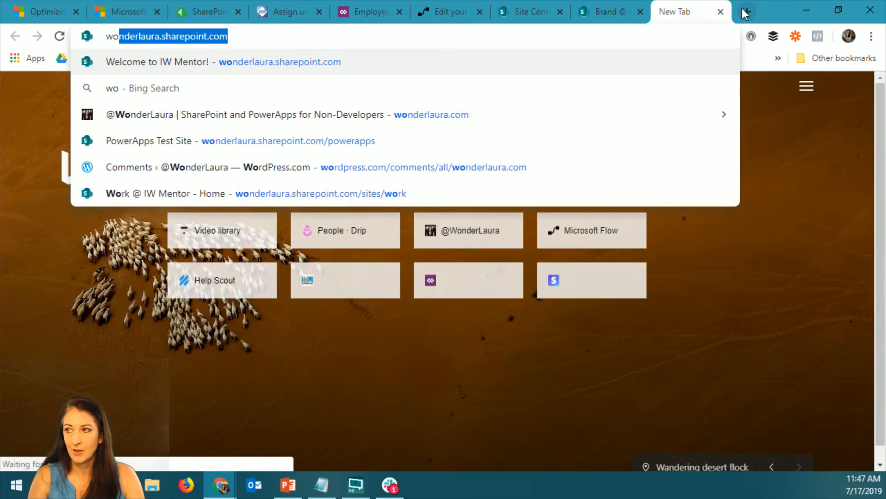
key("Return")
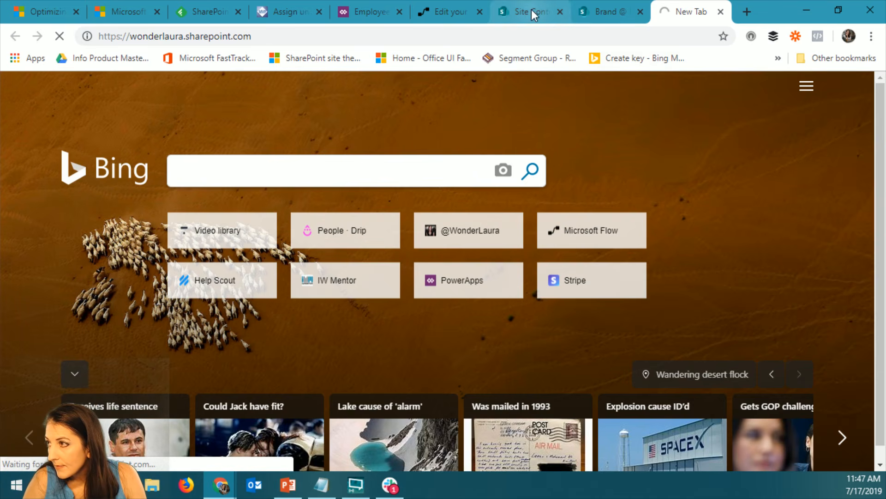
Refresh the Directory list and examine the names, Email Address, Department, Birthday and Anniversary columns of its items
left_click(604, 14)
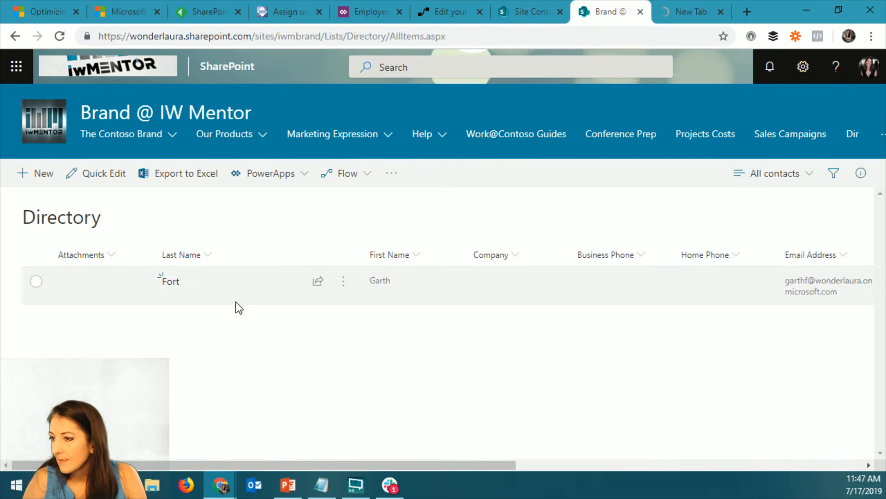
left_click(59, 36)
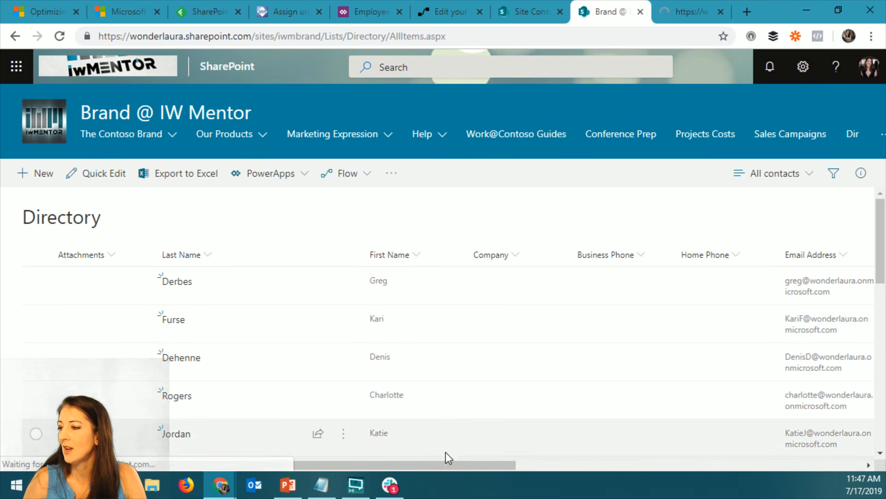
left_click_drag(459, 467, 791, 467)
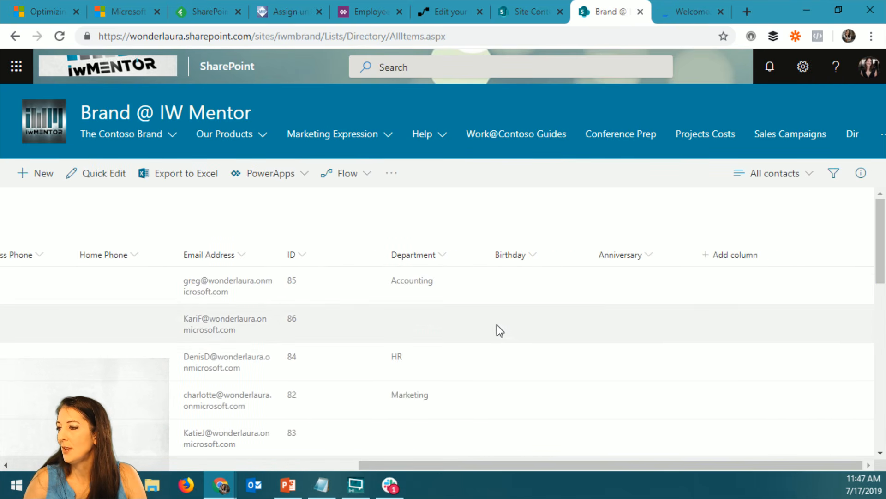
scroll(466, 291, "down", 9)
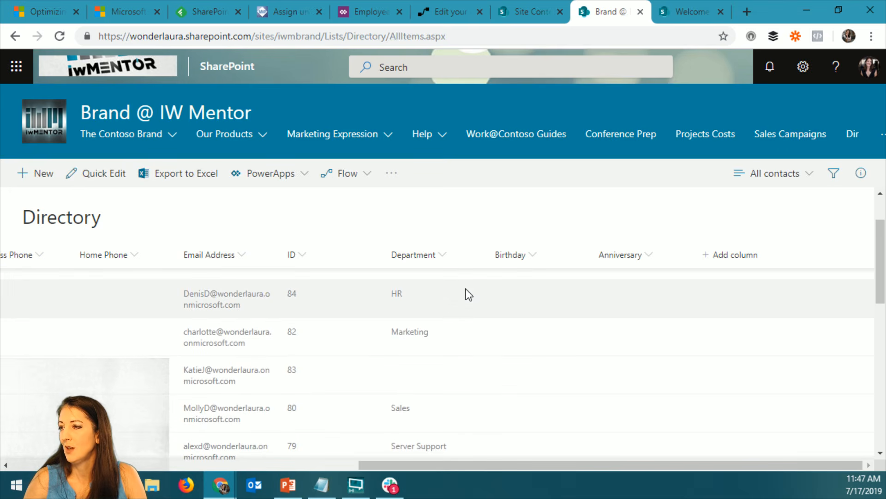
scroll(469, 294, "down", 3)
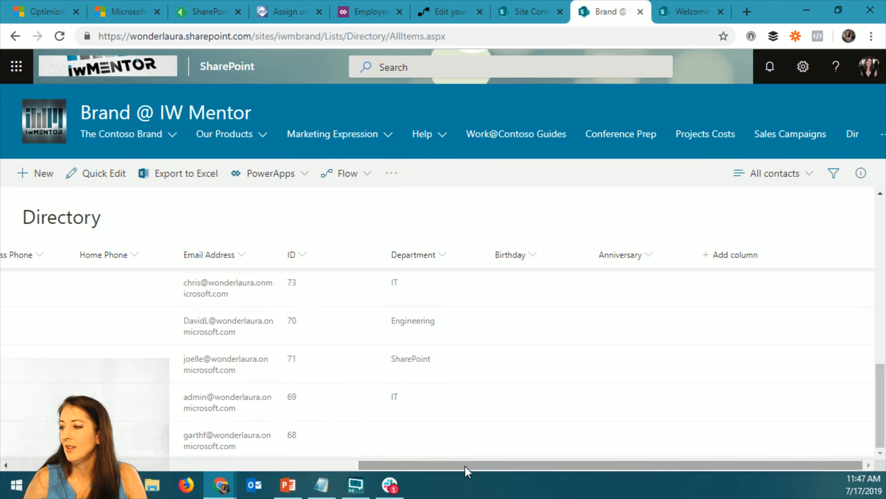
left_click_drag(465, 467, 217, 489)
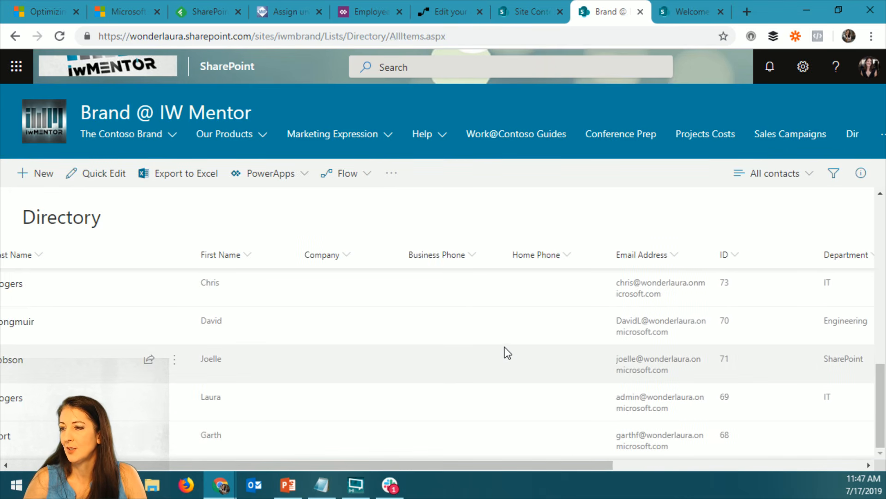
left_click_drag(514, 465, 753, 466)
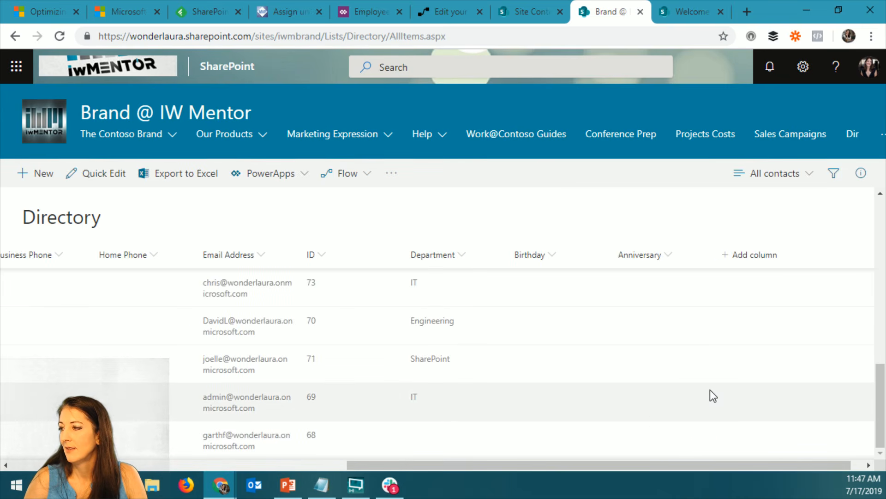
scroll(651, 419, "up", 10)
left_click_drag(599, 465, 248, 484)
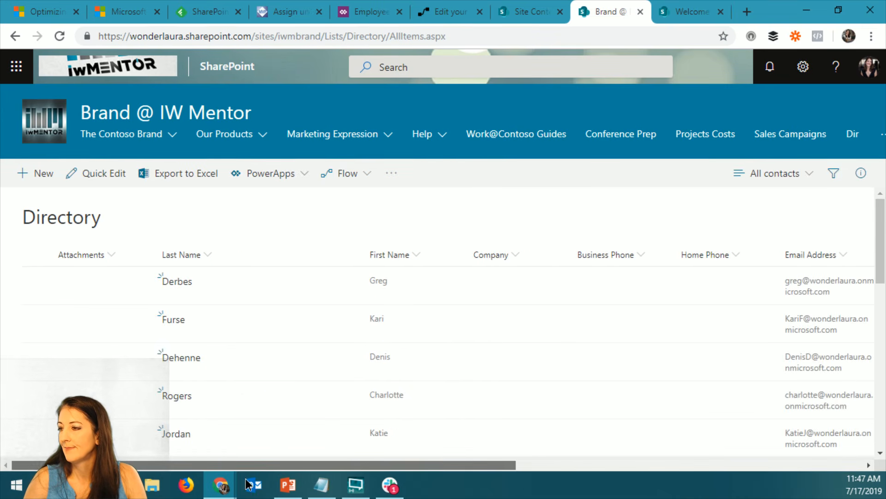
Open the Microsoft 365 admin center from the SharePoint home site and launch the Exchange admin center
left_click(729, 11)
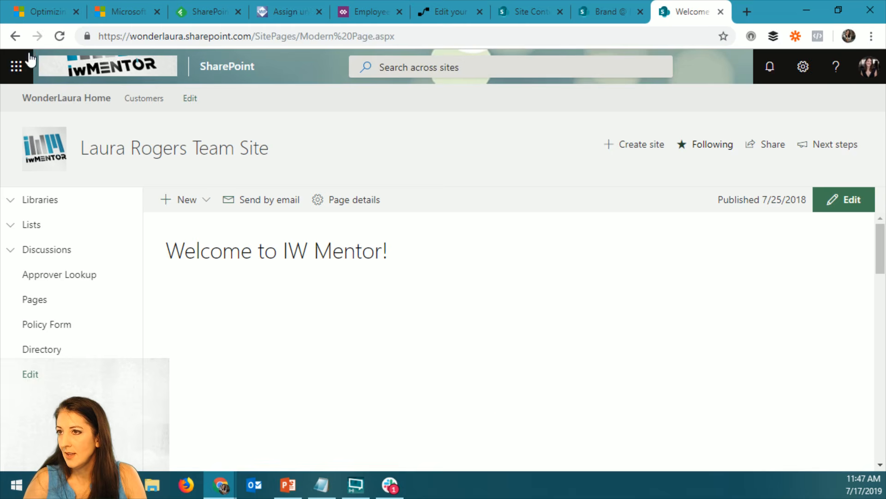
left_click(16, 66)
left_click(504, 245)
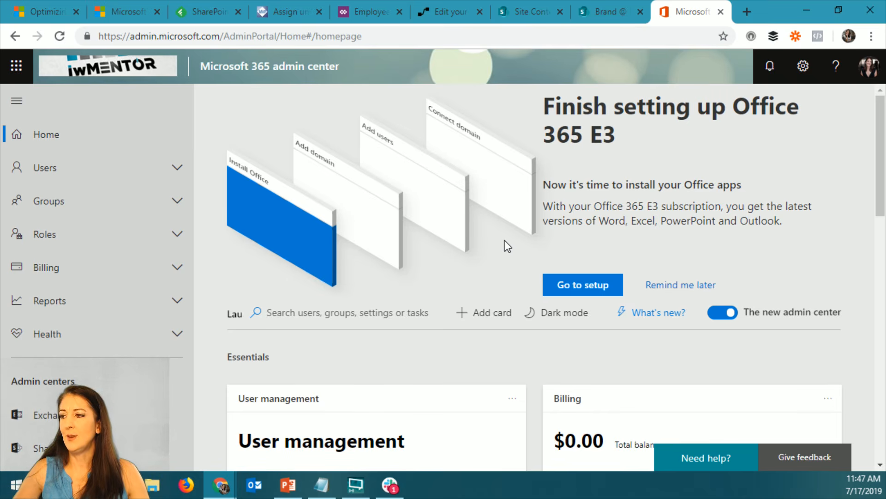
left_click(177, 168)
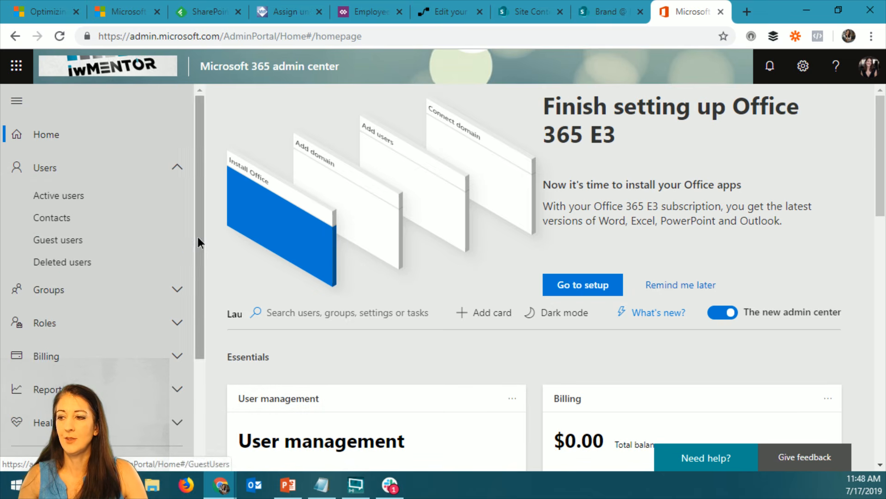
left_click_drag(197, 237, 212, 359)
left_click(77, 356)
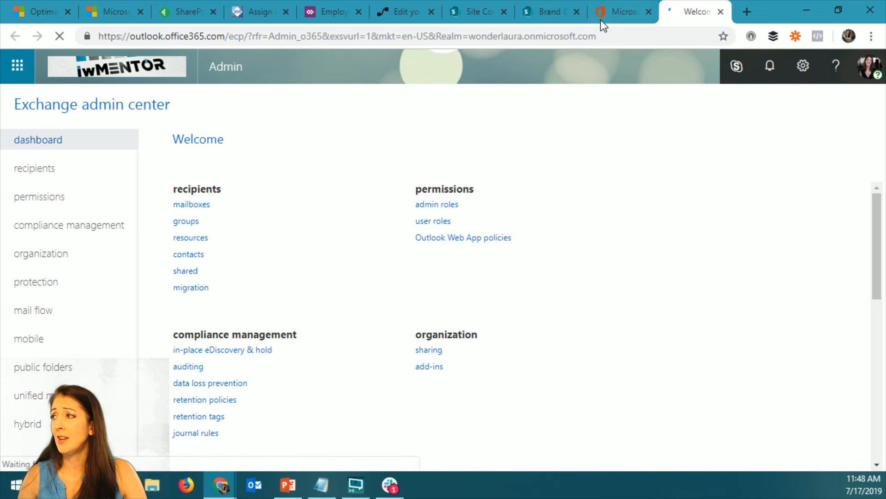
Return to the Microsoft 365 admin center, show all admin centers, and open Azure Active Directory
left_click(619, 11)
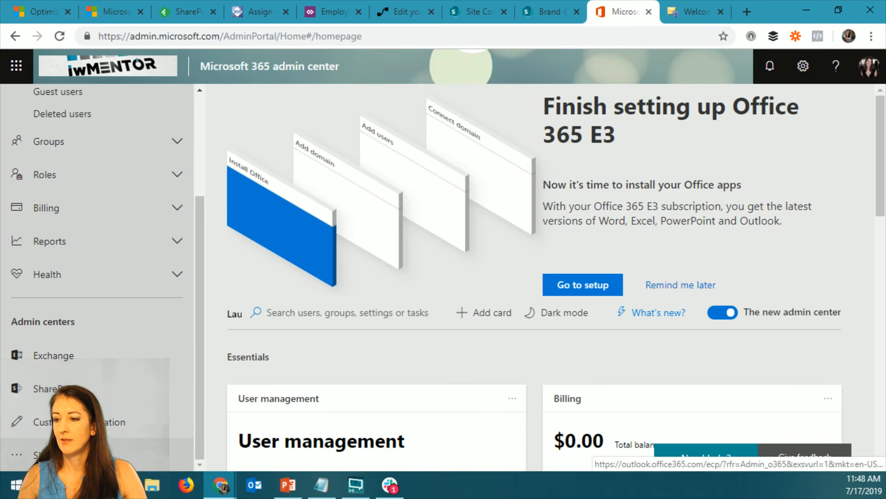
left_click(114, 453)
scroll(97, 323, "down", 5)
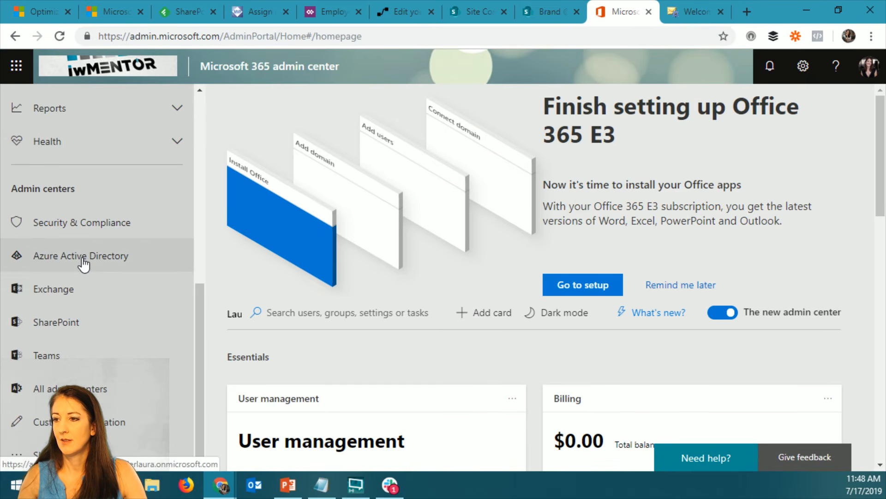
left_click(83, 260)
Switch back to the Exchange admin center and display the recipients' mailboxes
left_click(691, 14)
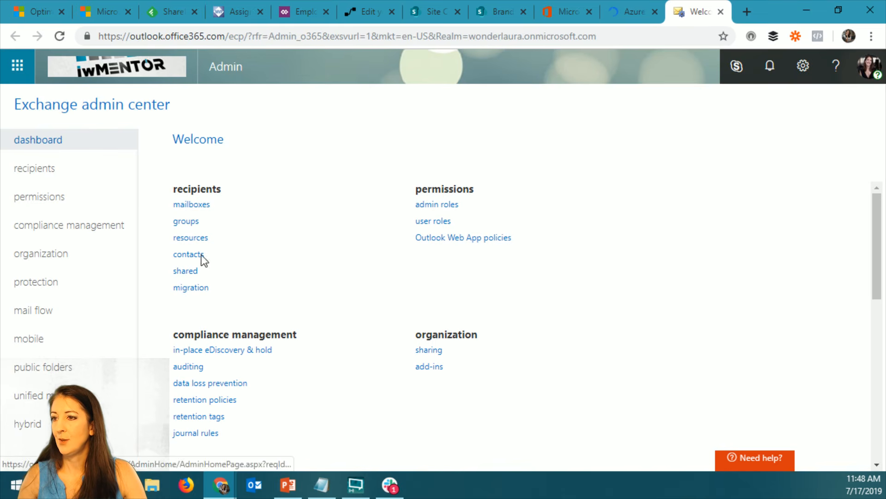
left_click(61, 175)
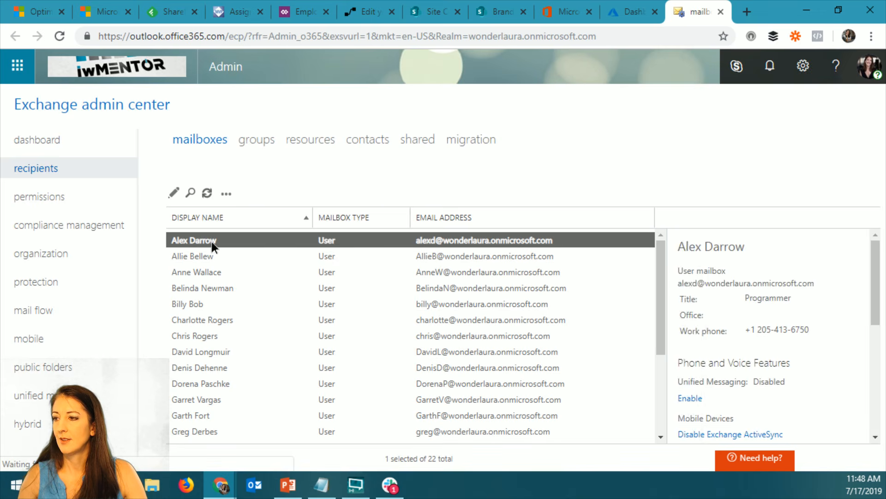
Open the first listed user's mailbox properties for a look and return to the SharePoint Directory list
double_click(212, 240)
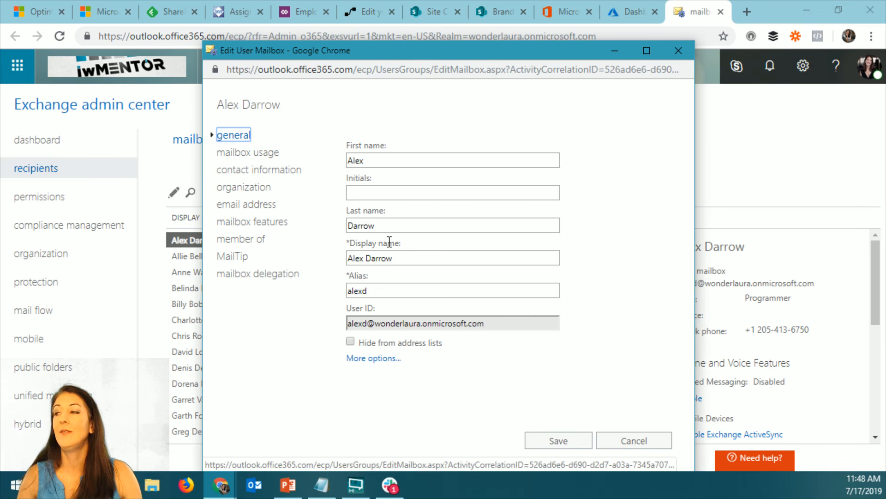
left_click(498, 12)
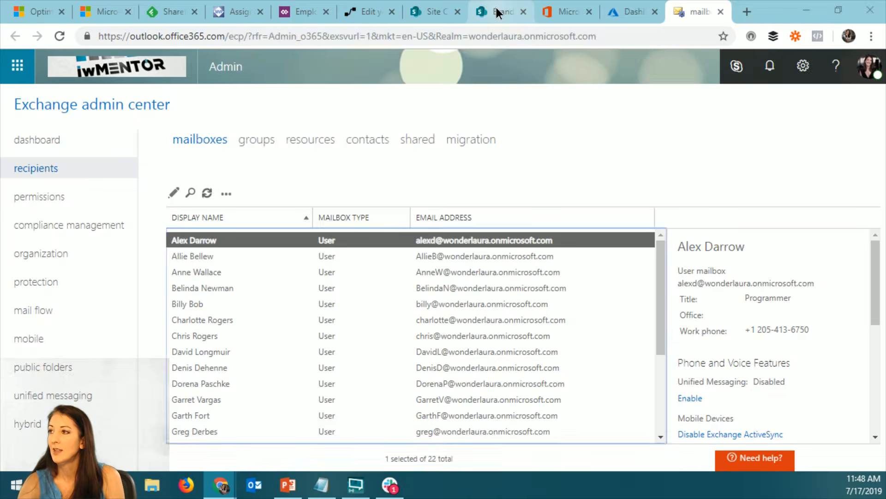
left_click(498, 13)
Open the signed-in account's Office profile in Delve and examine the contact information on its profile update page
left_click(869, 66)
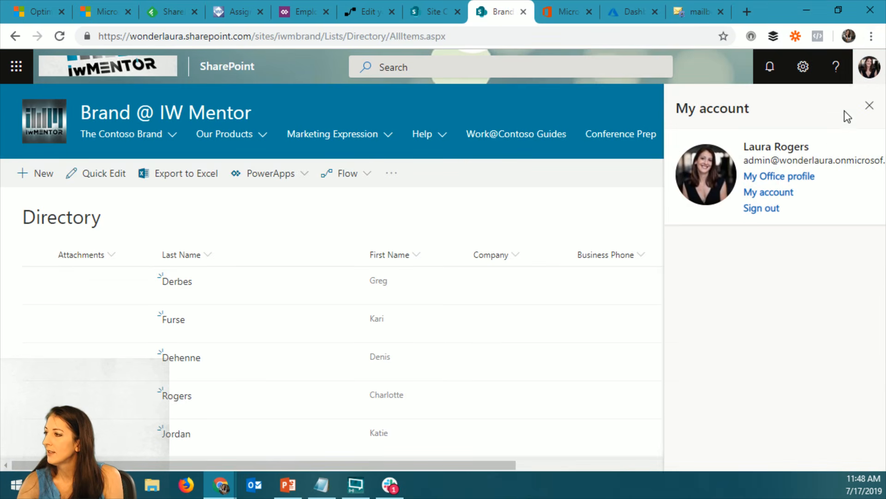
left_click(804, 179)
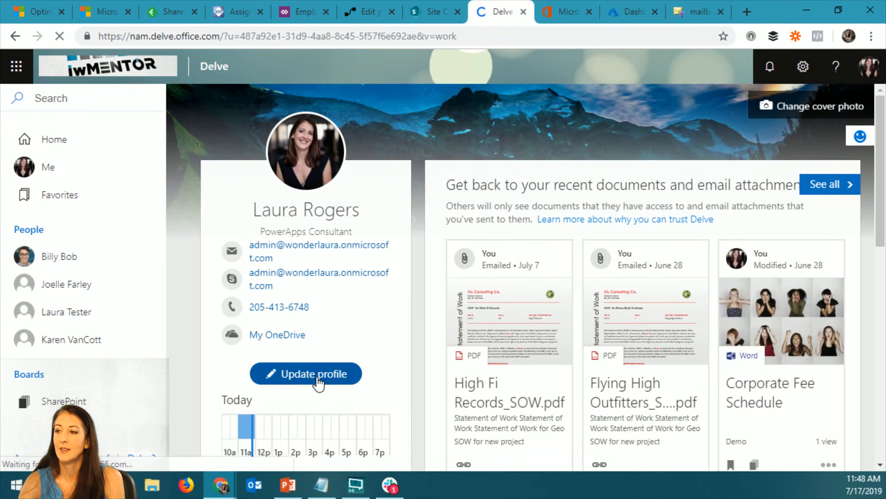
left_click(317, 382)
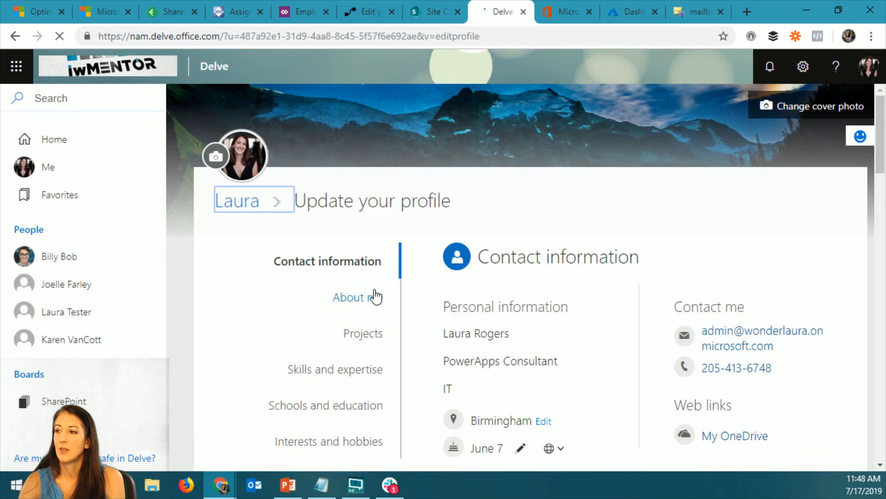
scroll(560, 325, "down", 3)
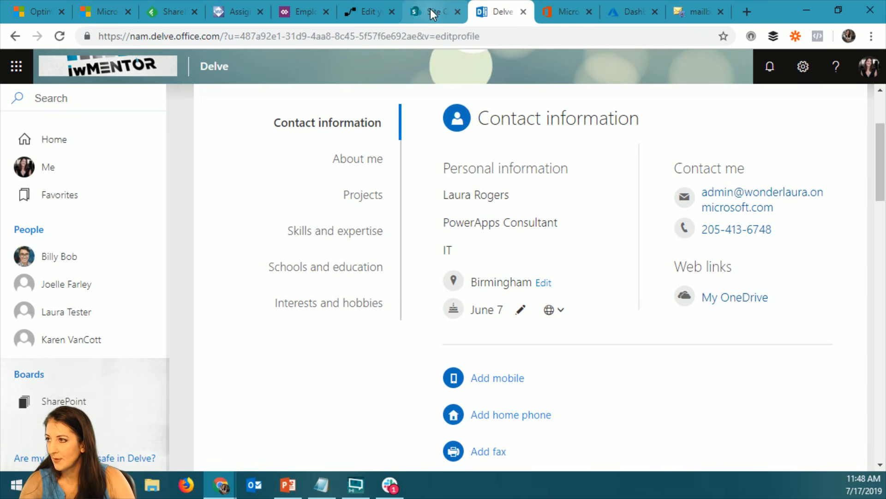
Open the Directory list from the site contents and examine the Department, Birthday and Anniversary columns of the admin account's item
key("ctrl+shift+Tab")
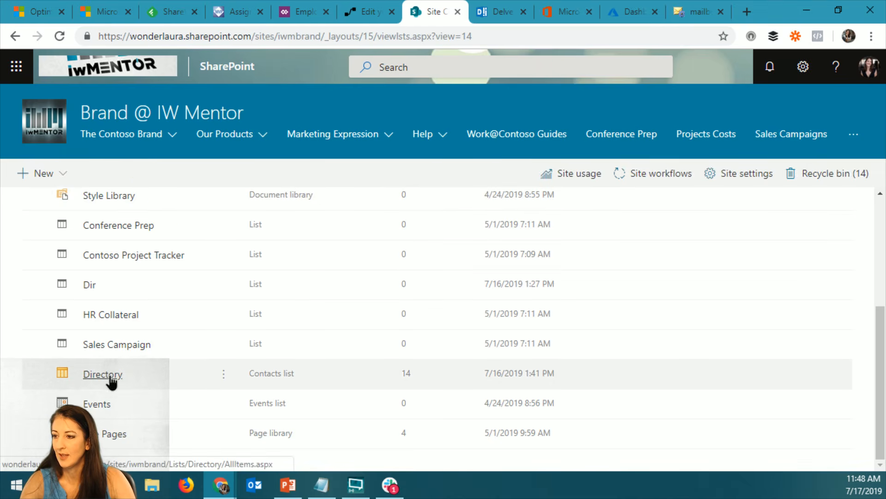
left_click(110, 375)
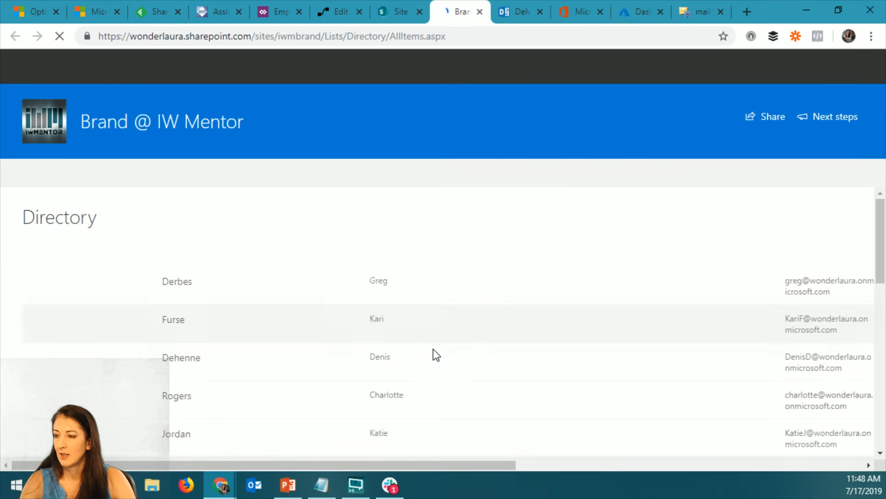
scroll(422, 356, "down", 7)
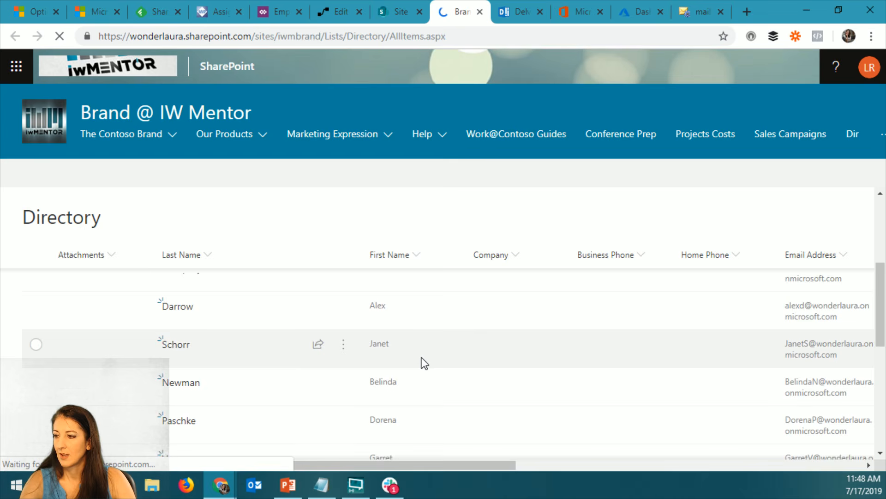
scroll(418, 366, "down", 4)
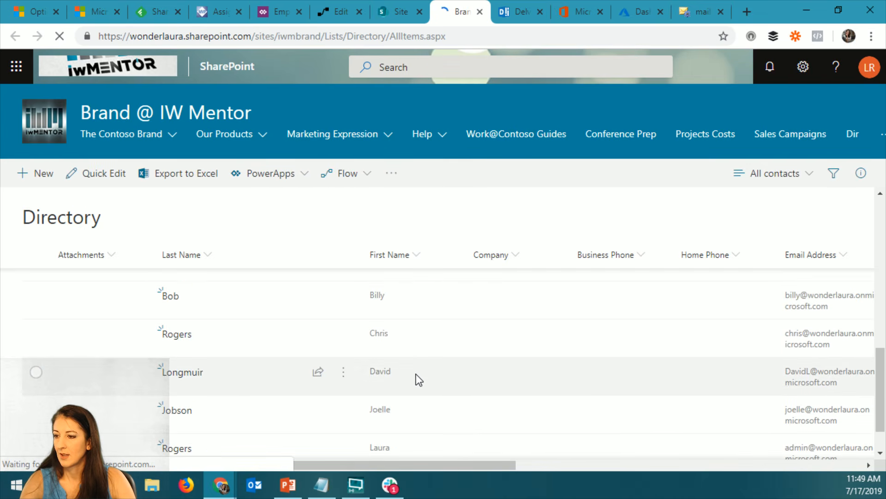
scroll(415, 380, "down", 1)
left_click(477, 403)
left_click_drag(470, 469, 866, 470)
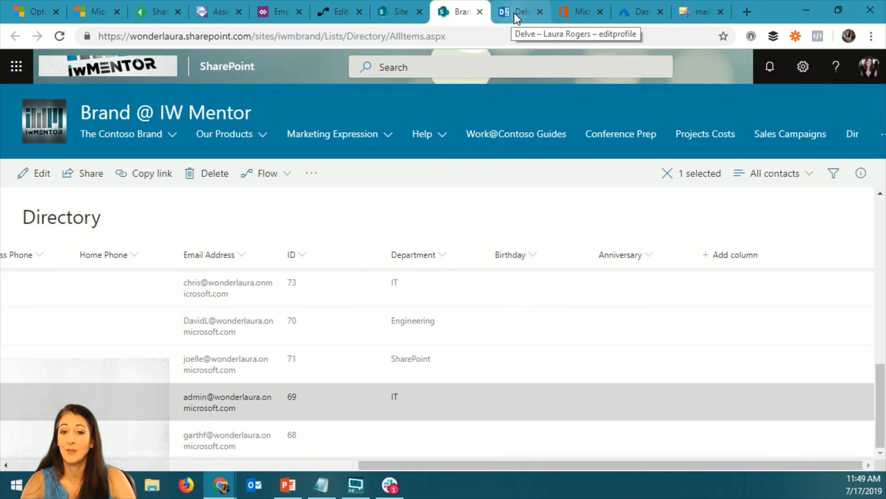
Switch to the Exchange admin center, open the first listed user's mailbox, and examine its mailbox usage and contact information fields
left_click(696, 13)
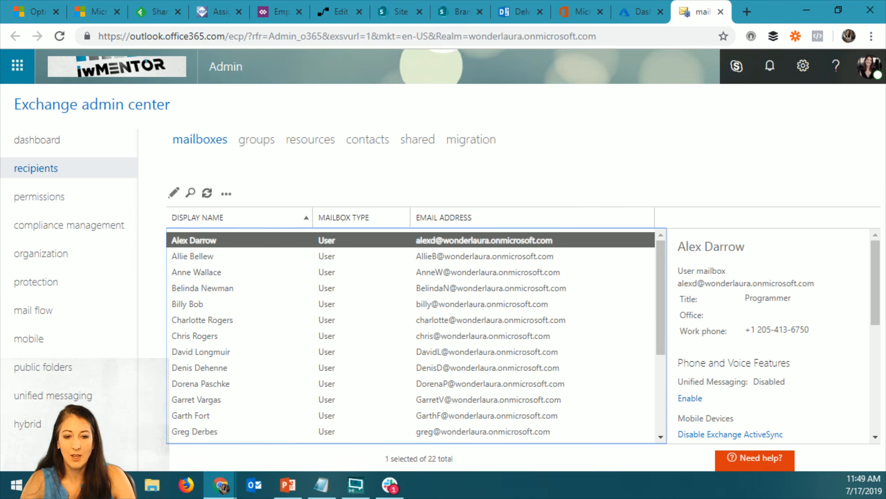
double_click(195, 241)
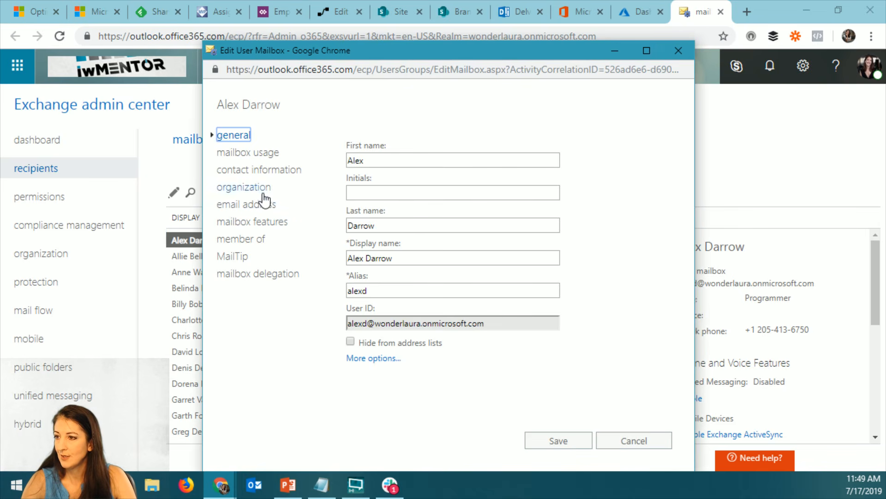
left_click(256, 158)
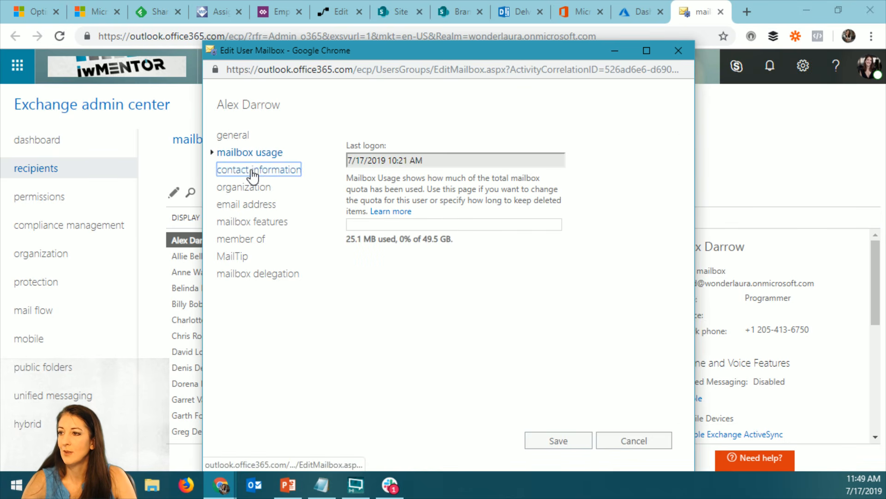
left_click(252, 171)
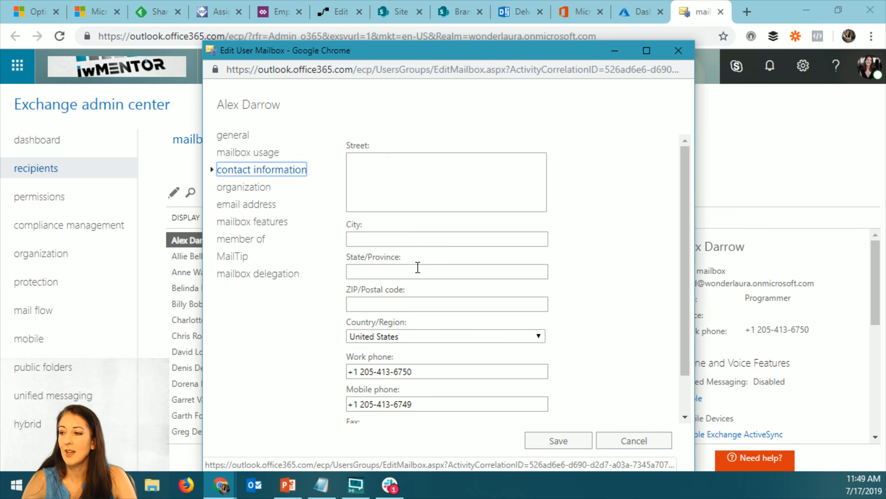
scroll(418, 287, "down", 1)
left_click(374, 412)
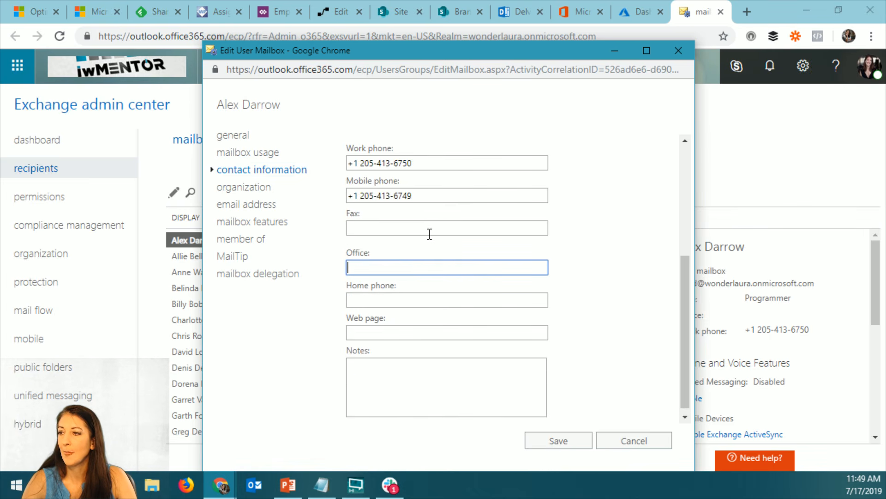
scroll(412, 344, "up", 2)
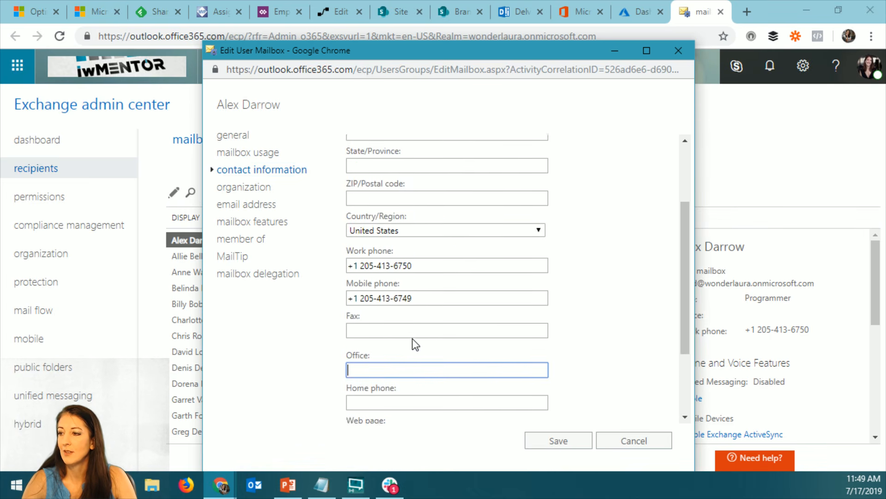
scroll(392, 255, "down", 3)
scroll(385, 259, "up", 5)
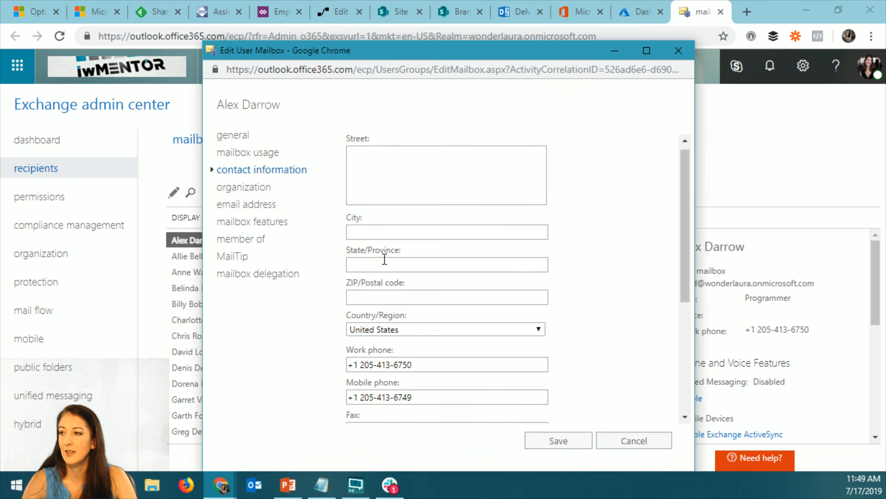
scroll(390, 257, "down", 5)
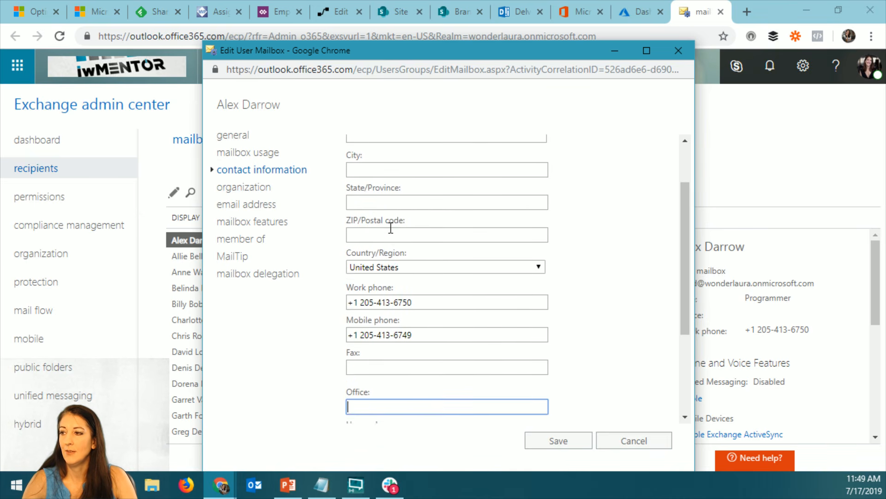
Review the mailbox's organization details and mailbox features, and close the mailbox properties without saving
left_click(245, 187)
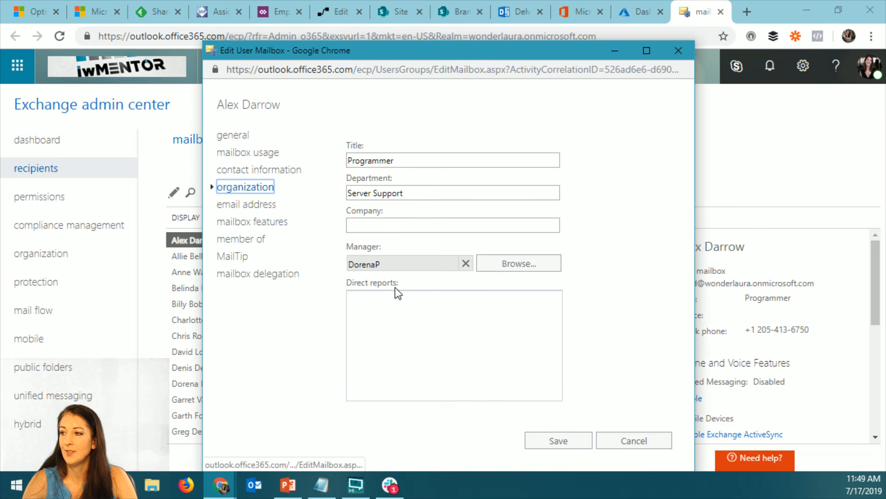
left_click(270, 210)
left_click(268, 222)
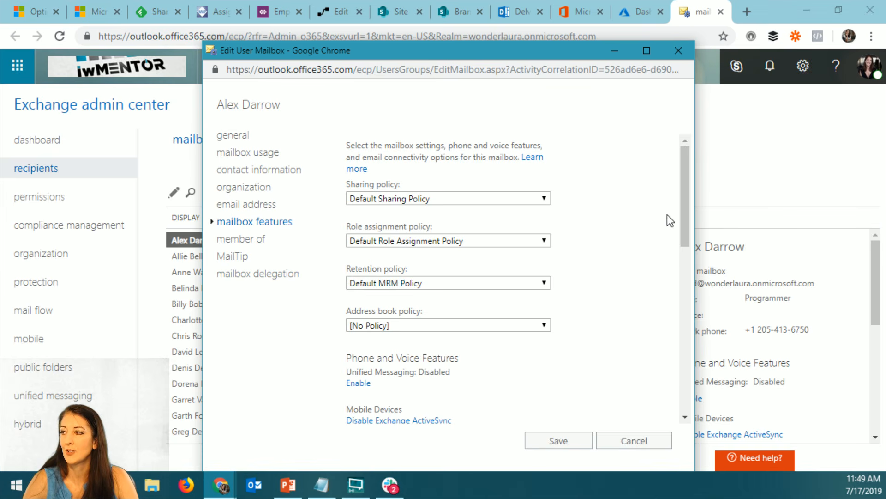
scroll(690, 217, "down", 1)
left_click_drag(690, 217, 696, 372)
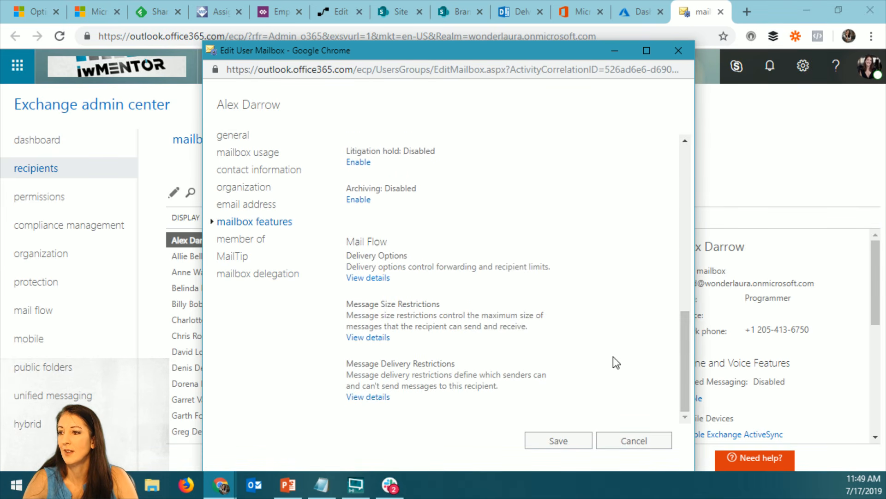
left_click(632, 442)
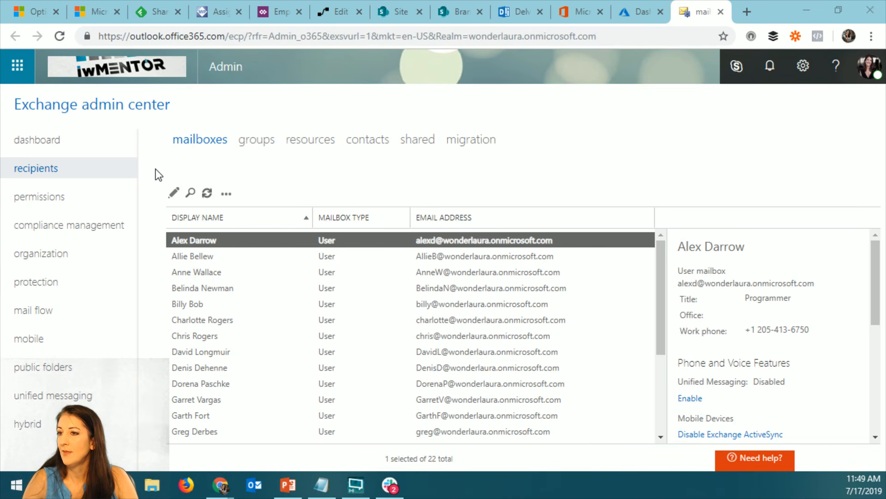
Switch to the Azure Active Directory admin center and examine the first listed user's profile, including job and contact info
left_click(640, 12)
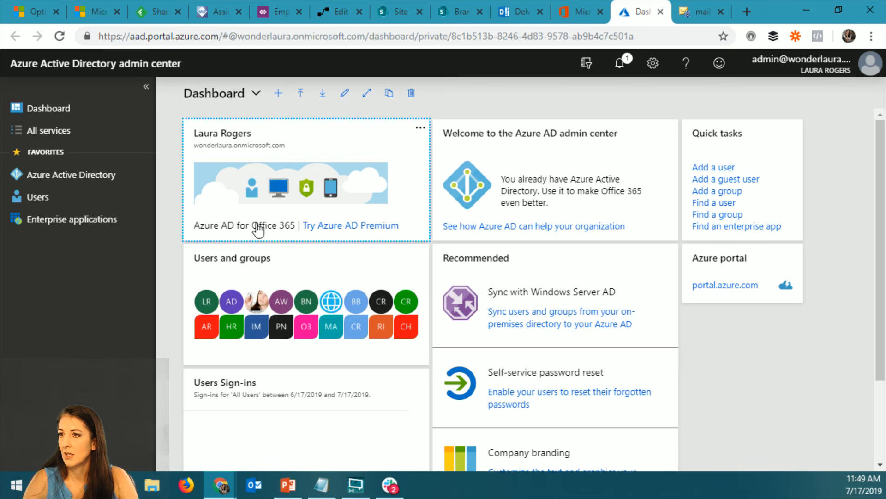
left_click(64, 197)
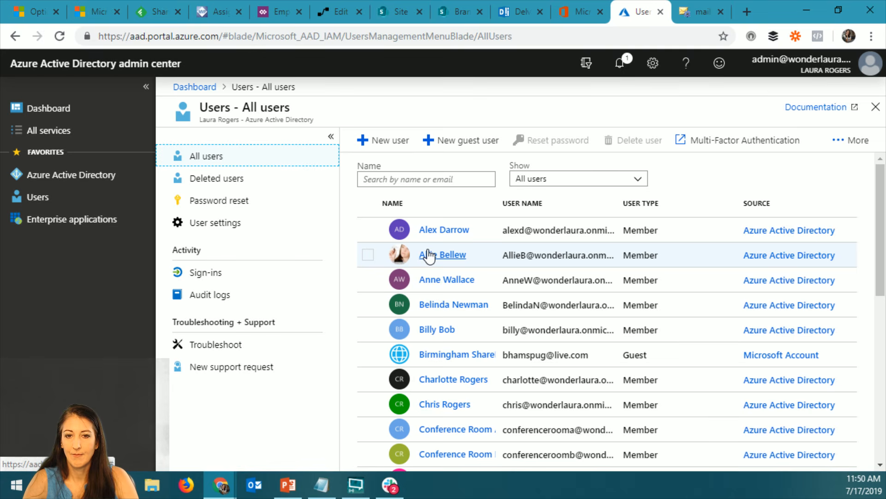
left_click(448, 230)
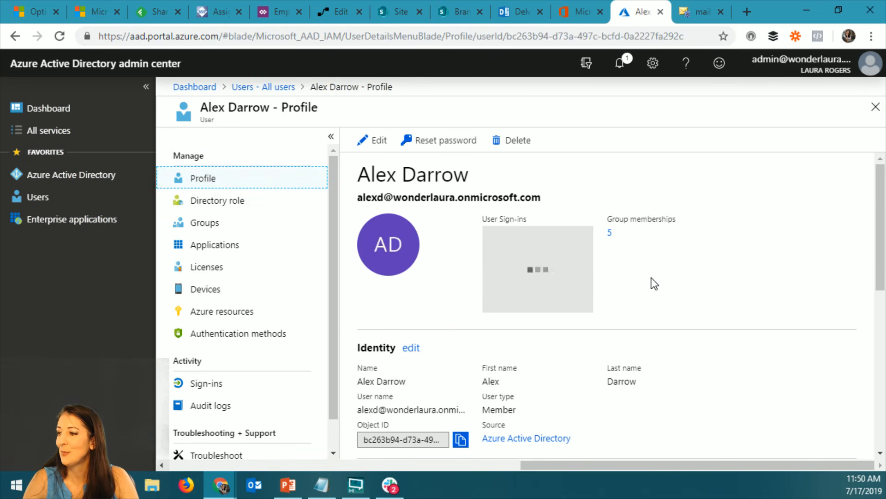
scroll(655, 283, "down", 2)
scroll(652, 278, "down", 3)
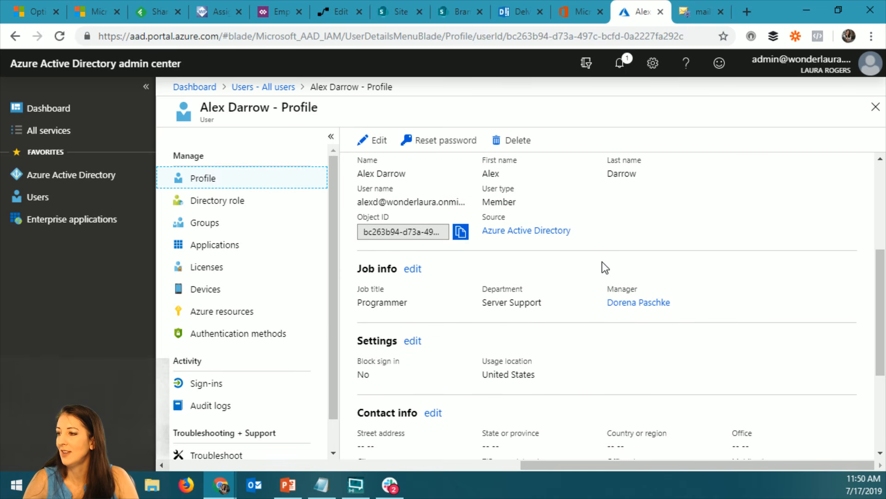
scroll(556, 265, "down", 2)
scroll(556, 265, "down", 2)
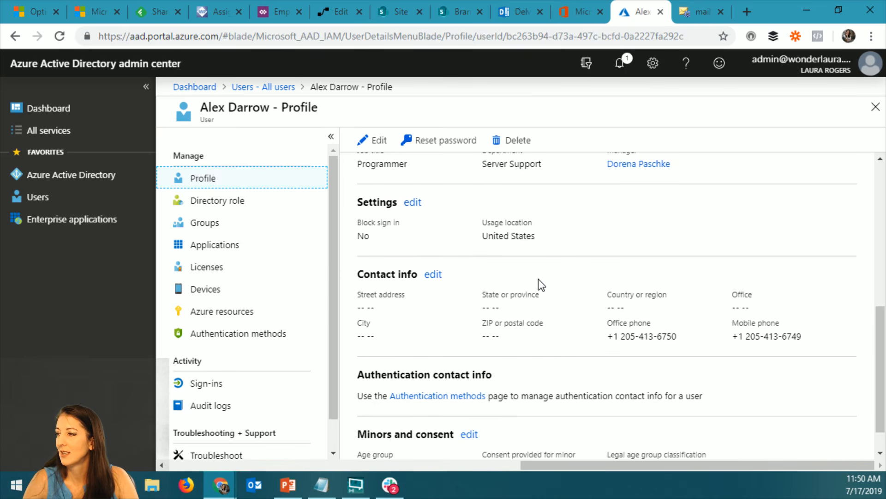
scroll(605, 309, "down", 1)
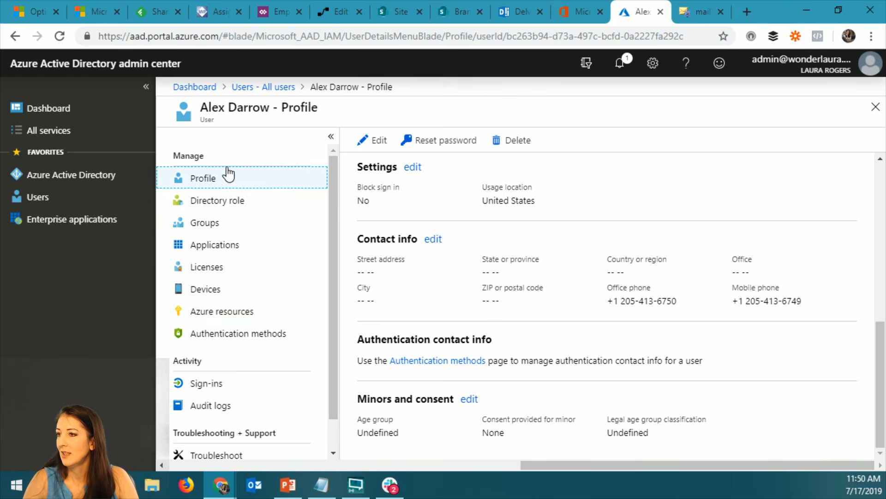
Return to all users, open the admin account's profile, and examine its job info and contact info
left_click(263, 87)
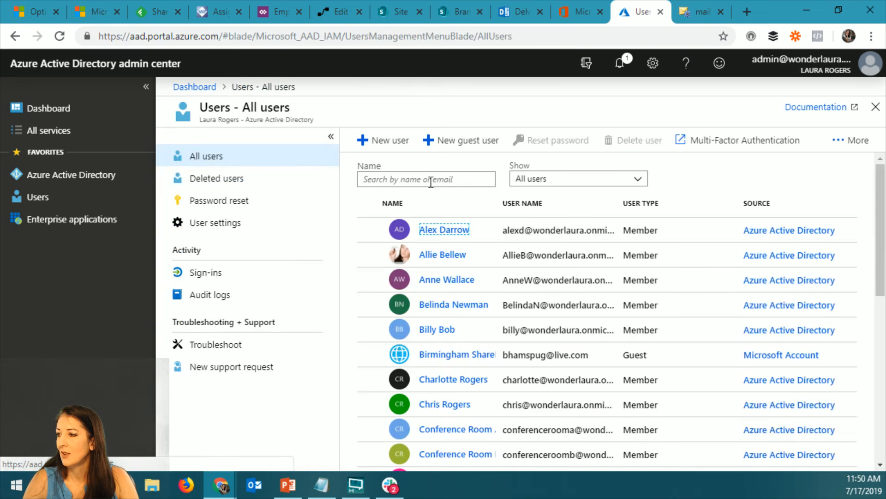
scroll(531, 321, "down", 9)
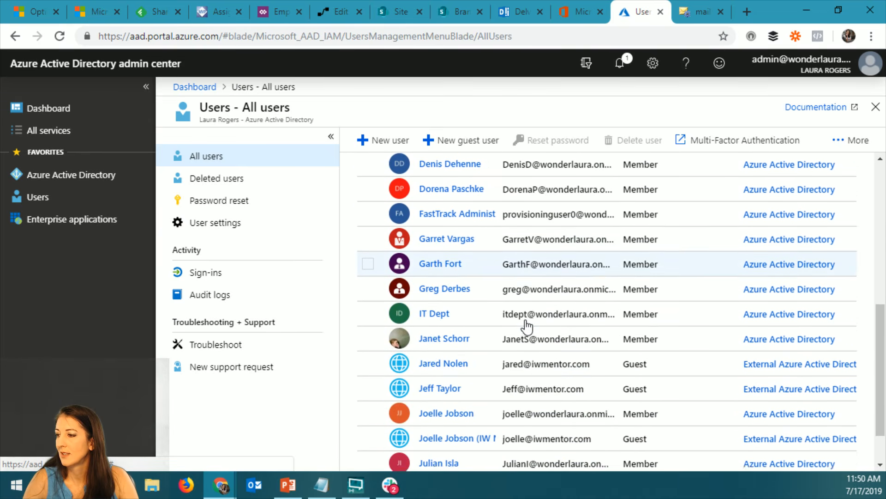
left_click(596, 458)
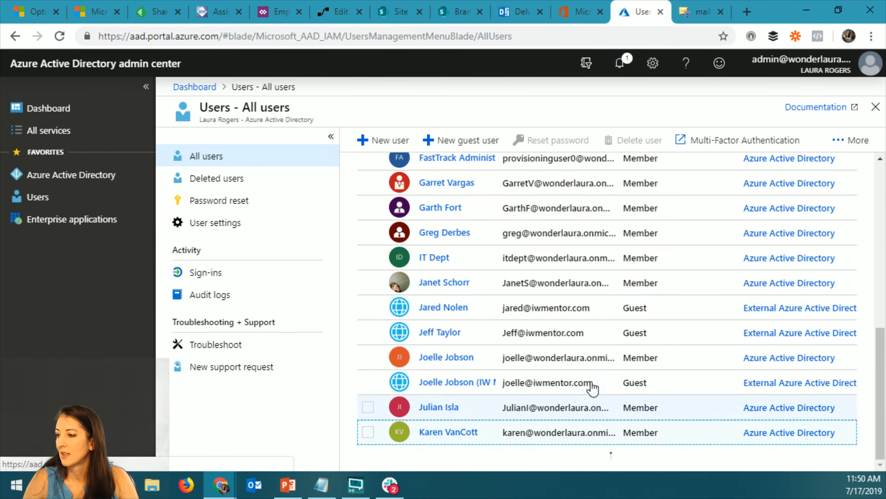
scroll(594, 360, "down", 3)
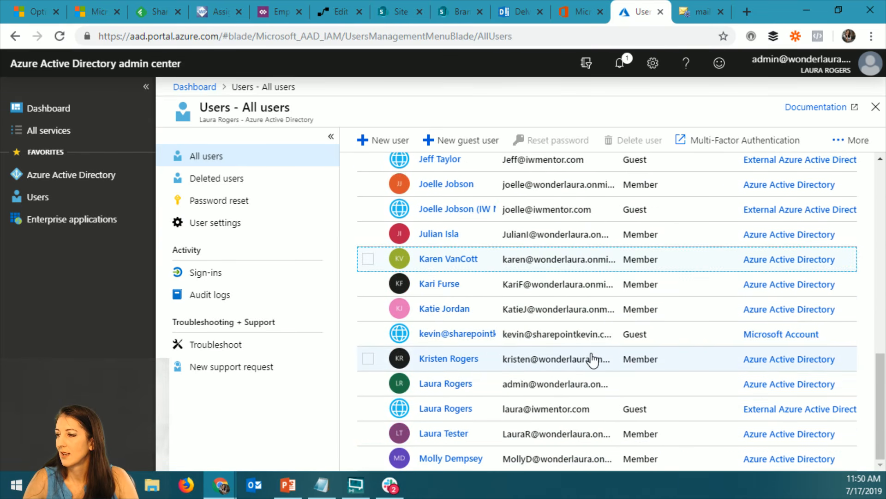
left_click(451, 385)
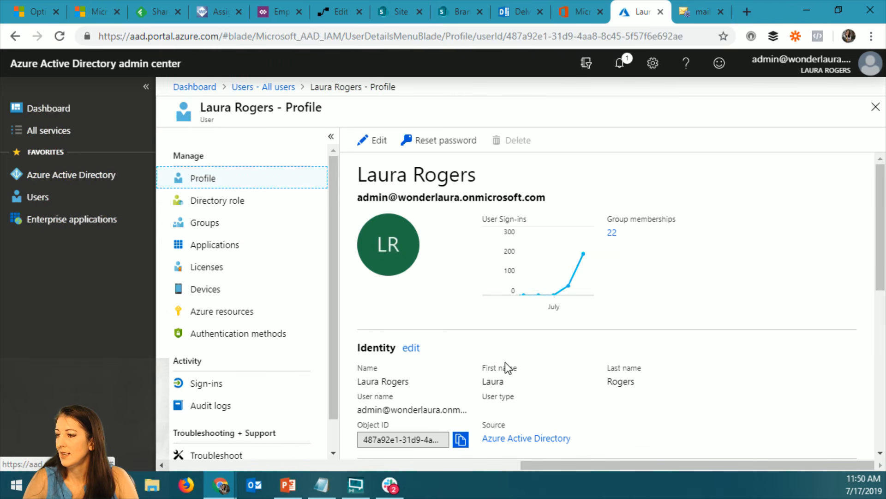
scroll(505, 365, "down", 3)
scroll(505, 362, "down", 3)
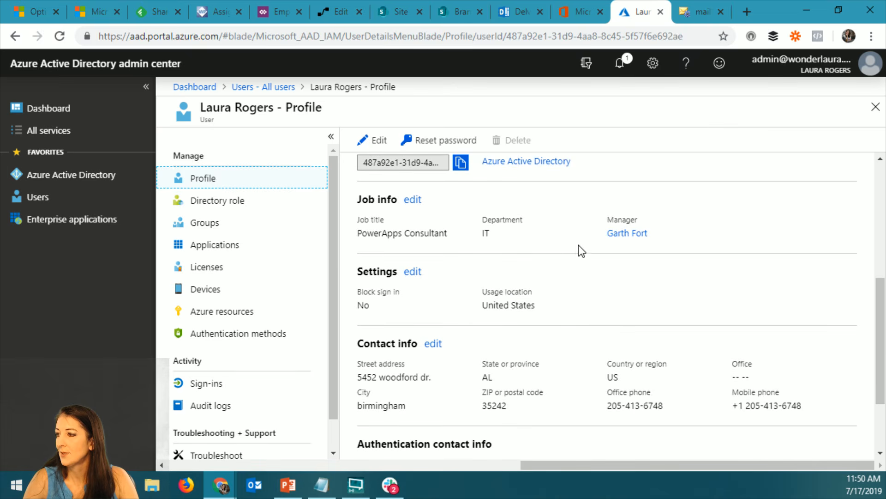
Open the admin profile's contact info for editing, examine its editable identity, job and contact fields, and return to viewing without changes
scroll(521, 278, "down", 2)
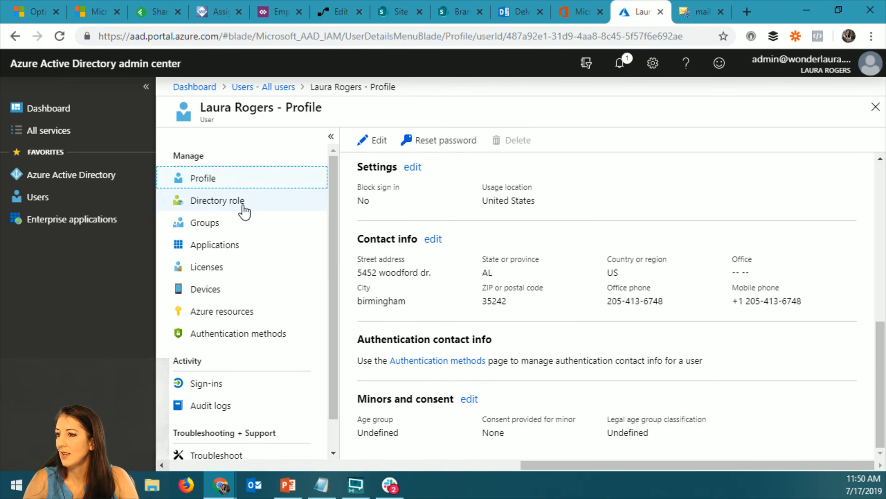
scroll(436, 250, "up", 3)
scroll(437, 249, "down", 3)
left_click(433, 241)
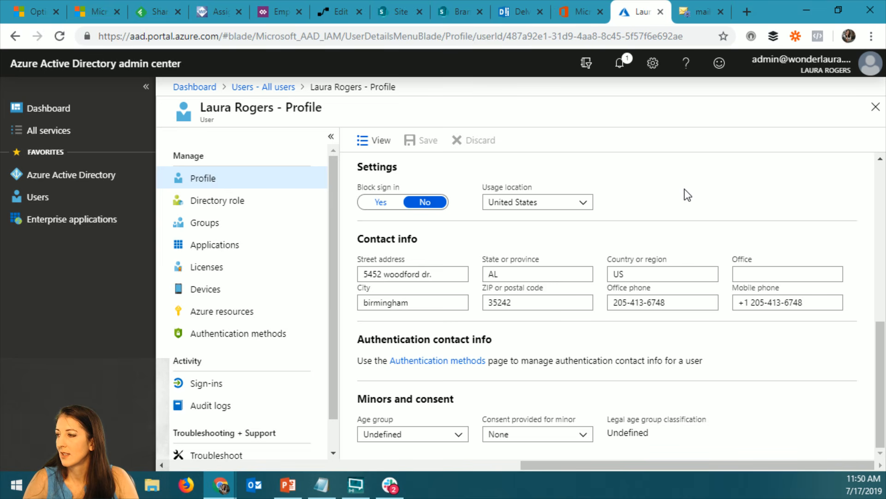
scroll(716, 189, "up", 6)
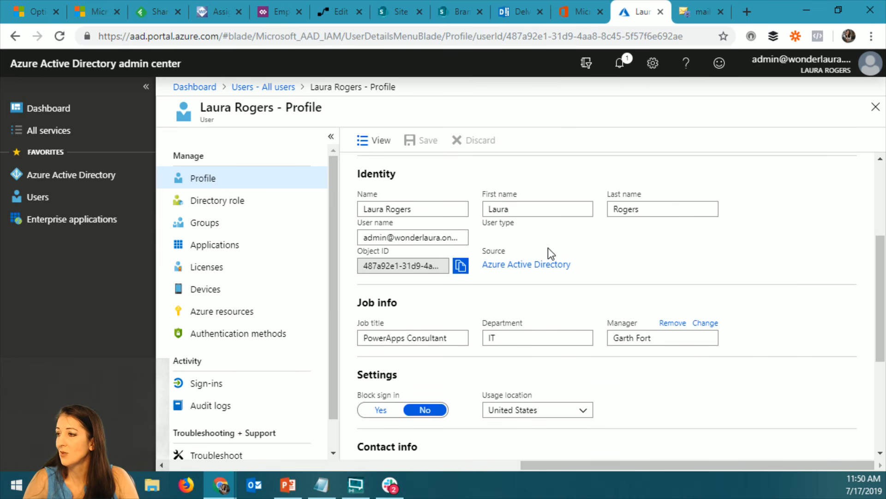
scroll(508, 236, "up", 3)
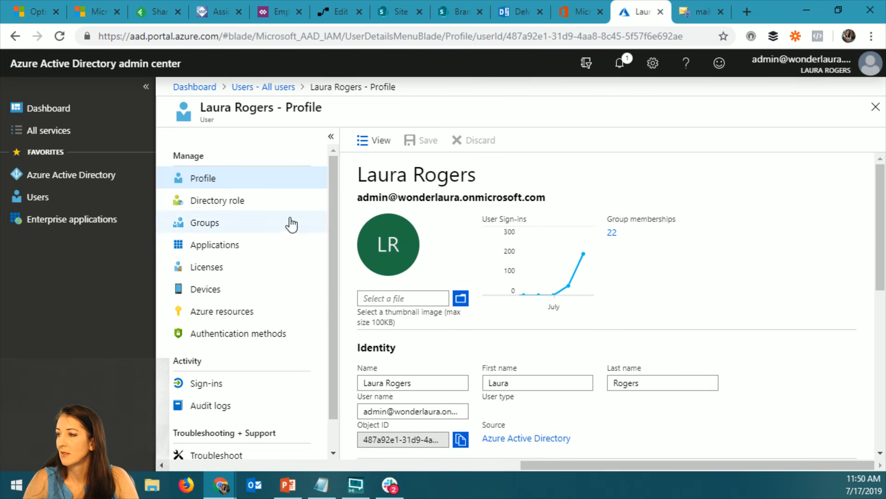
left_click(371, 143)
scroll(637, 257, "down", 5)
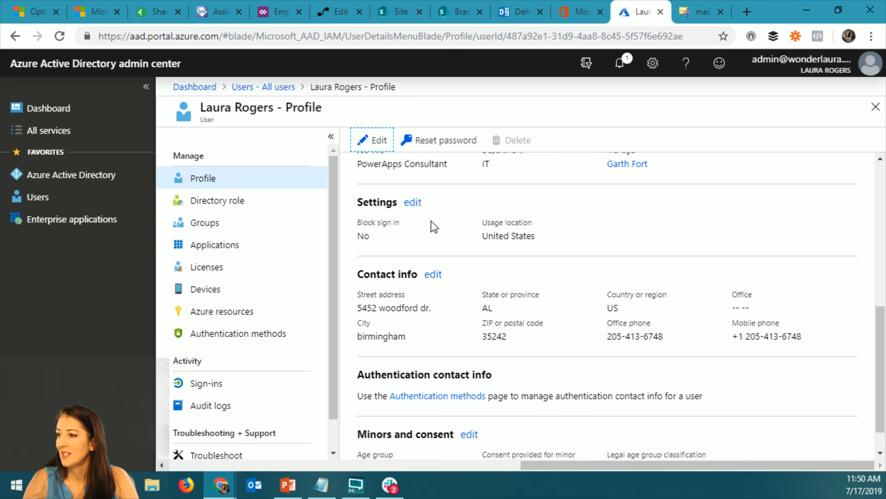
scroll(700, 291, "down", 1)
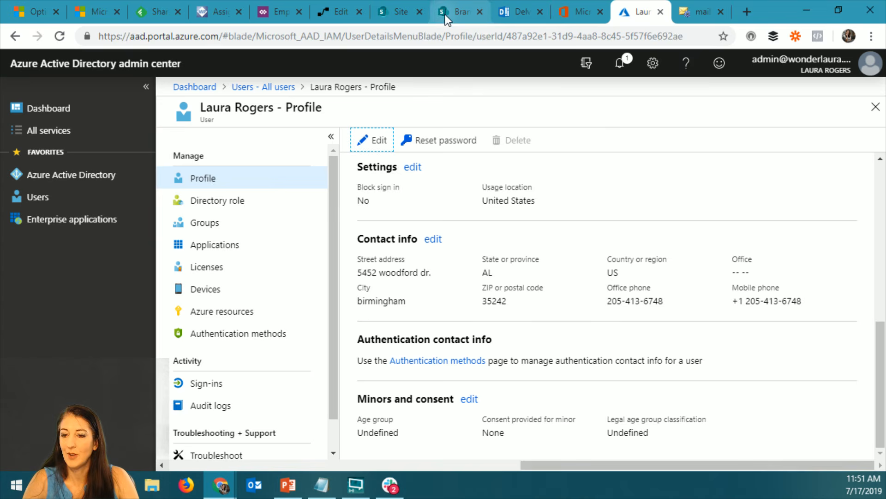
Switch to the SharePoint admin center through the Microsoft 365 admin center and open User profiles from its classic features
left_click(581, 12)
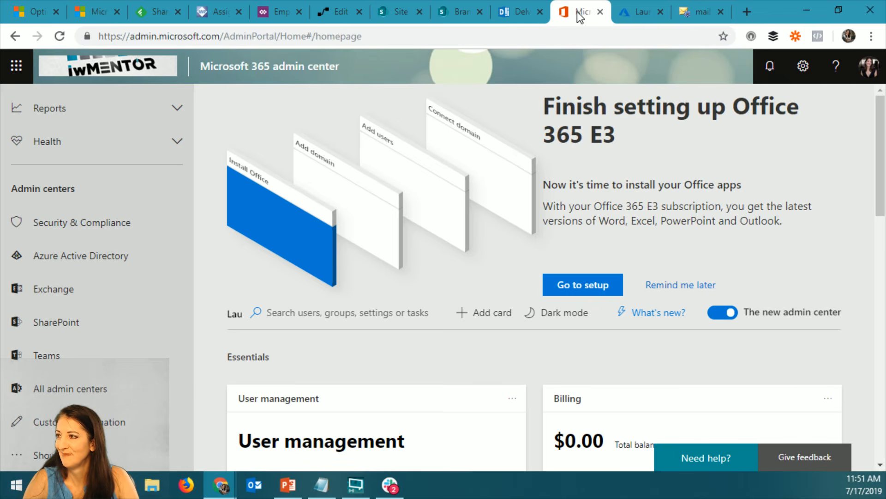
left_click(88, 321)
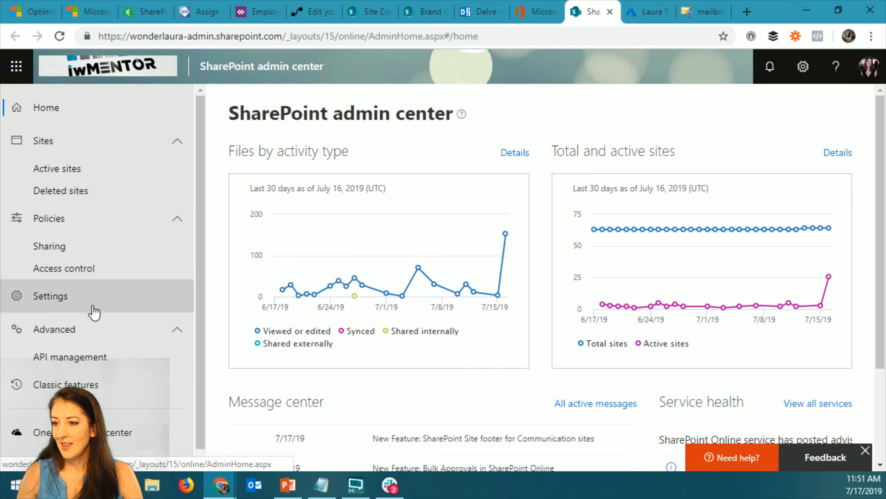
left_click(78, 301)
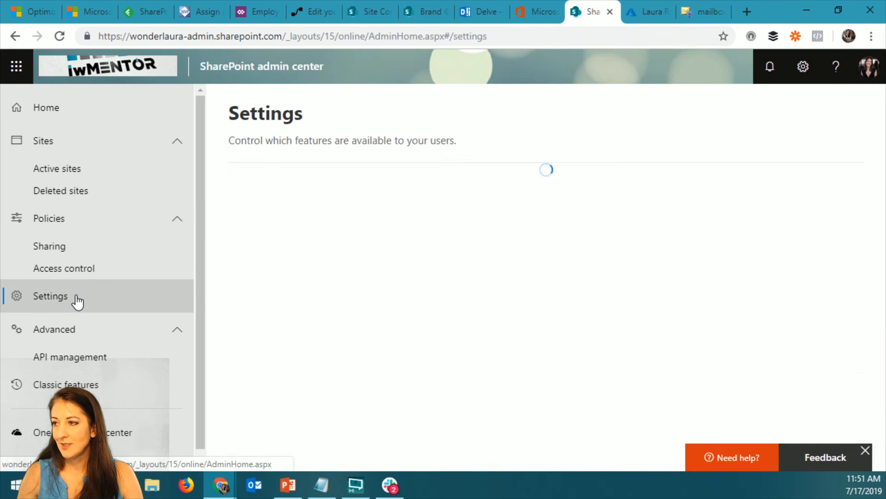
scroll(108, 347, "down", 1)
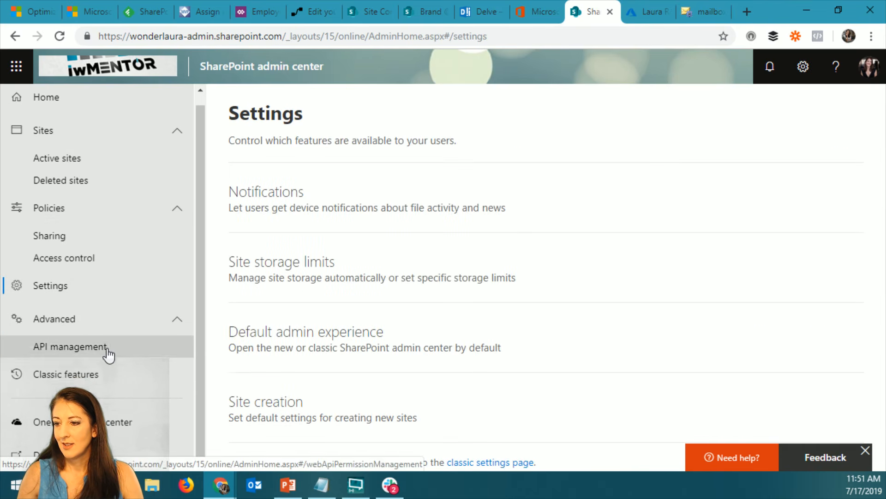
left_click(65, 374)
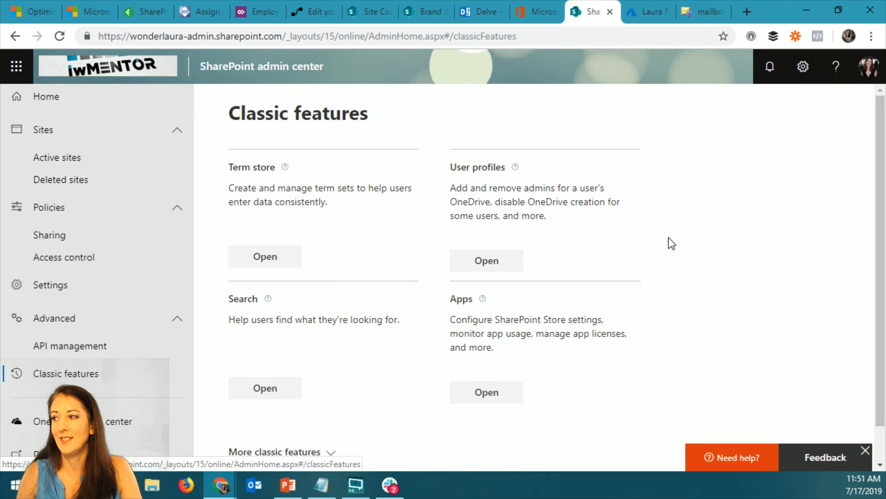
left_click(494, 261)
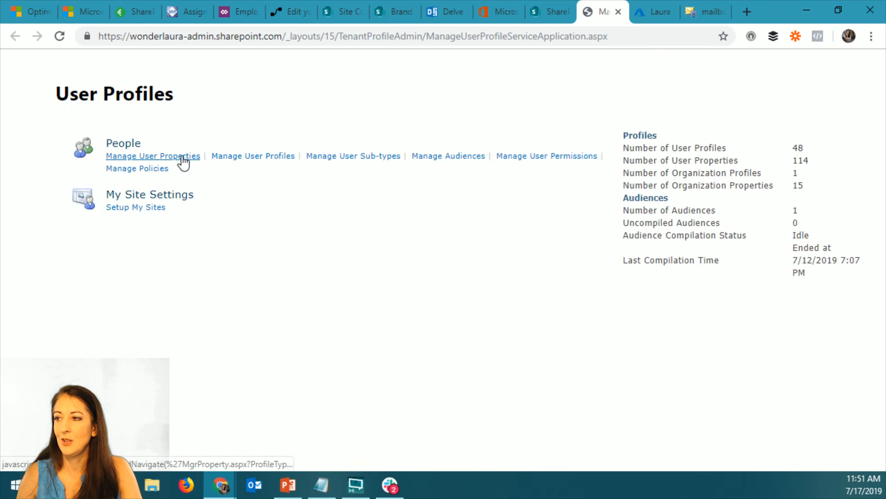
Search the managed user profiles by the admin's first name and open the admin account's profile for editing
left_click(247, 158)
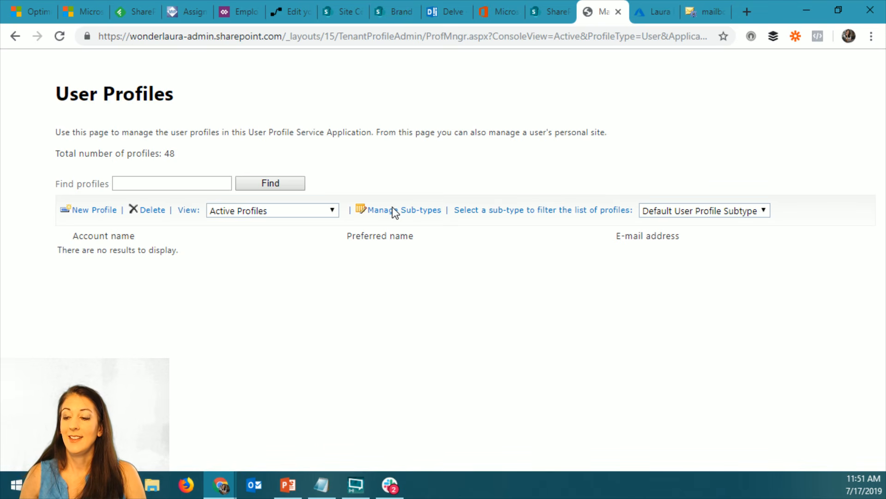
left_click(158, 182)
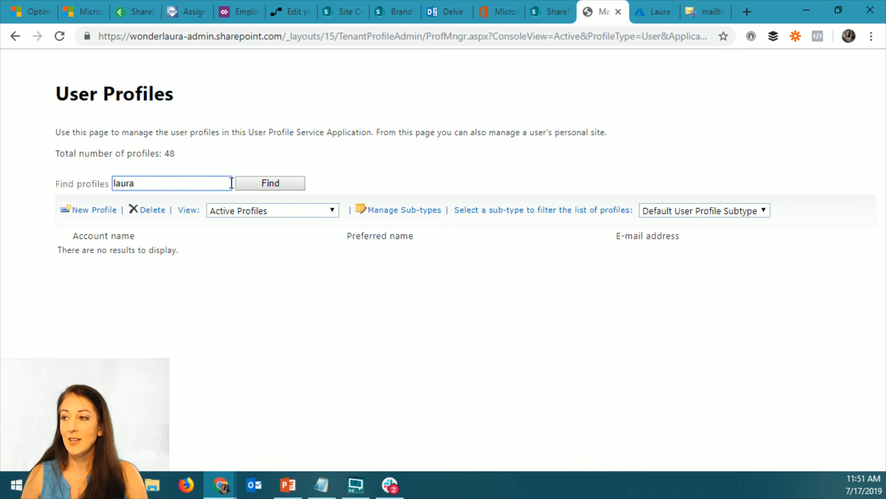
left_click(265, 184)
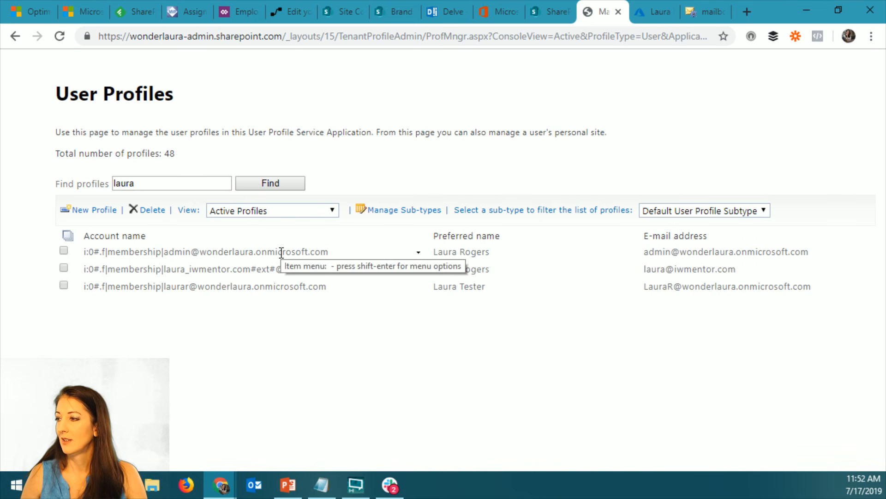
left_click(185, 253)
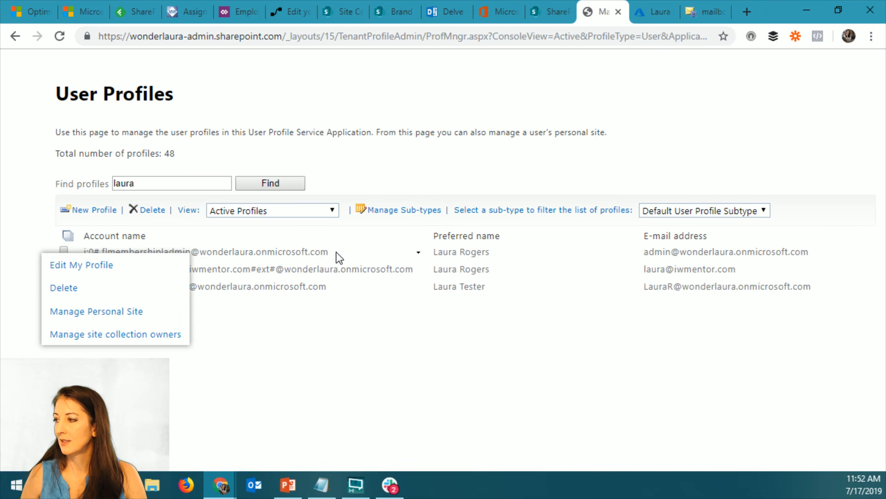
left_click(101, 266)
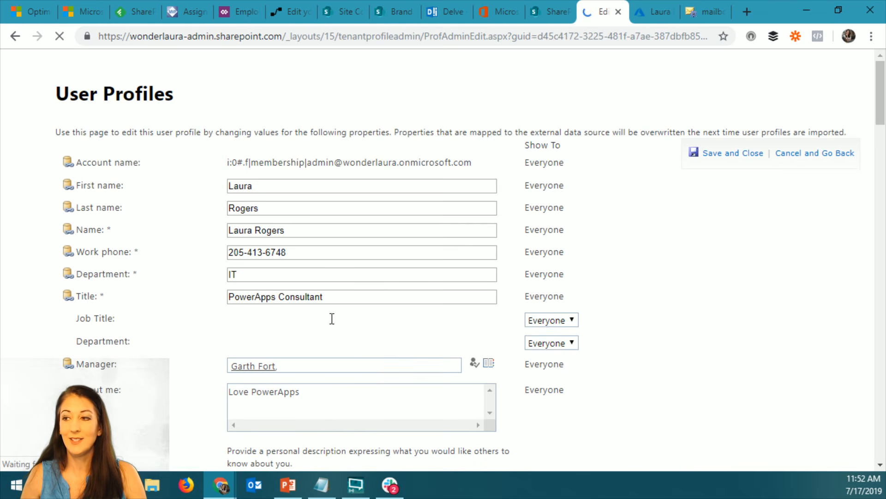
Examine all the properties of the admin's SharePoint user profile and leave the profile without saving
scroll(166, 295, "down", 1)
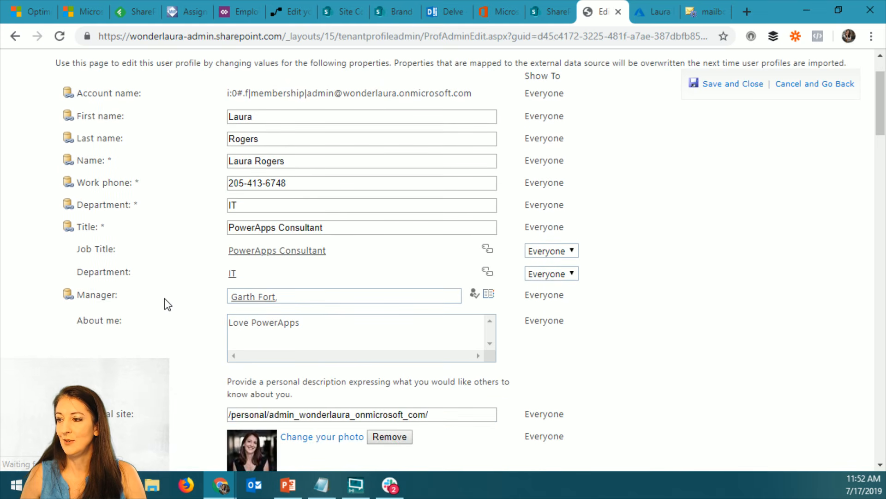
scroll(165, 300, "down", 5)
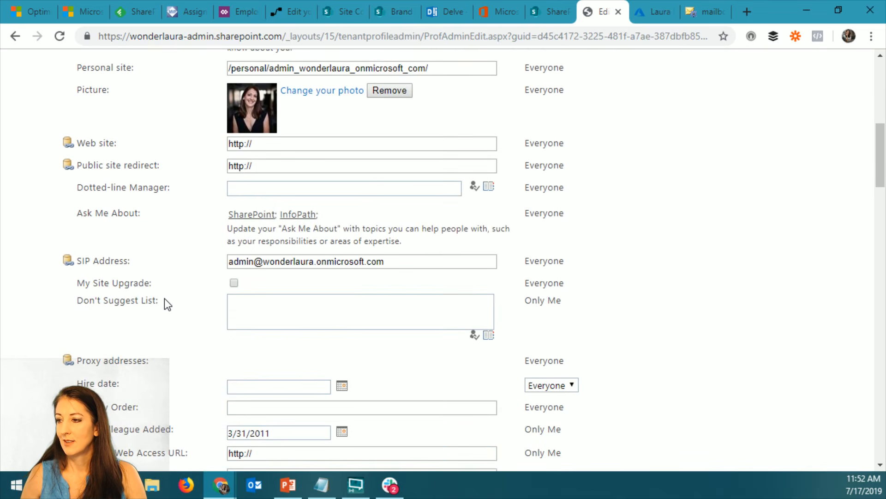
scroll(164, 300, "down", 5)
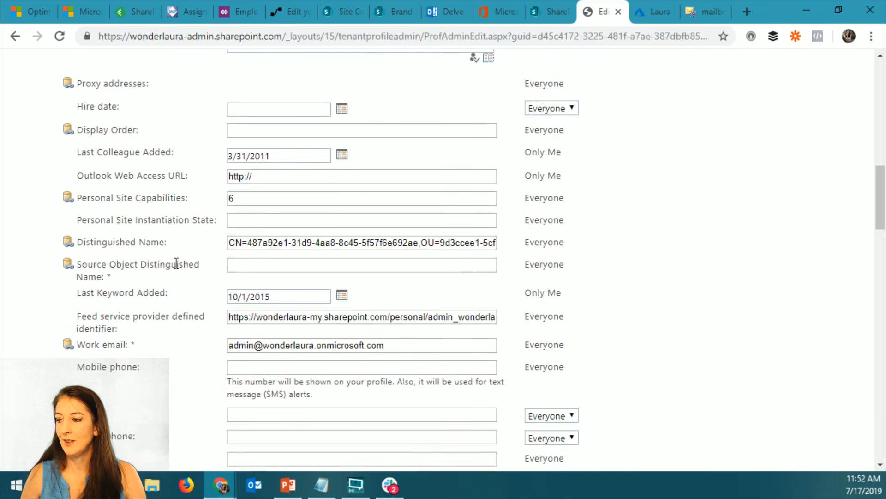
scroll(176, 268, "down", 6)
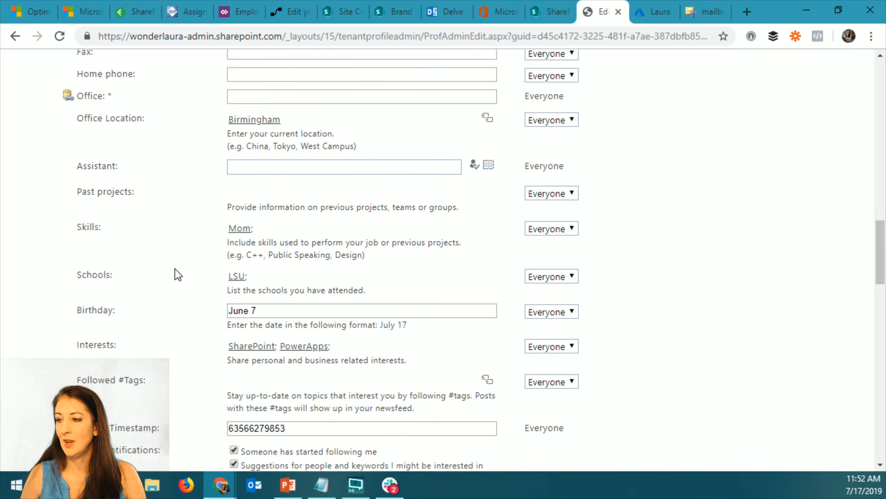
scroll(178, 274, "down", 1)
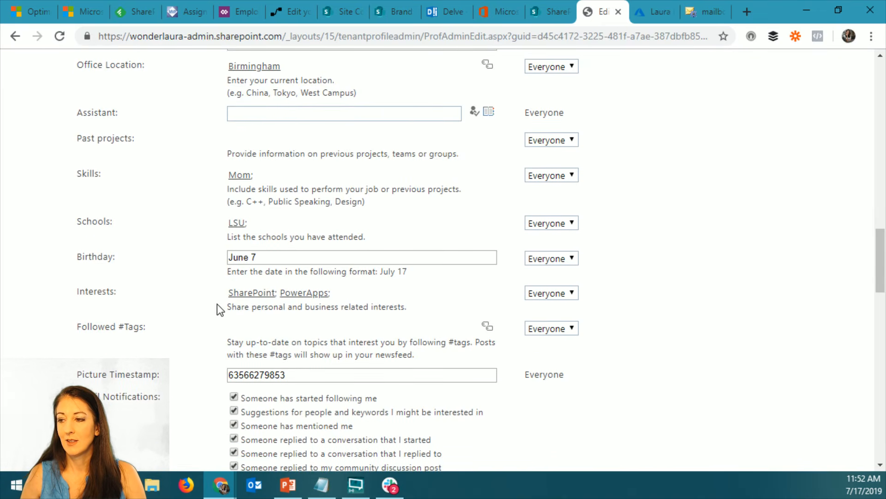
scroll(217, 304, "down", 3)
scroll(213, 306, "down", 4)
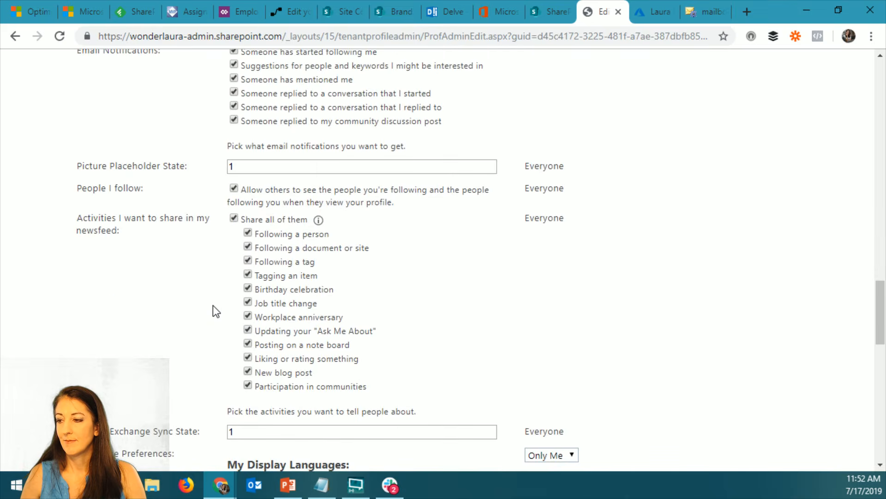
scroll(212, 305, "down", 5)
scroll(213, 306, "down", 7)
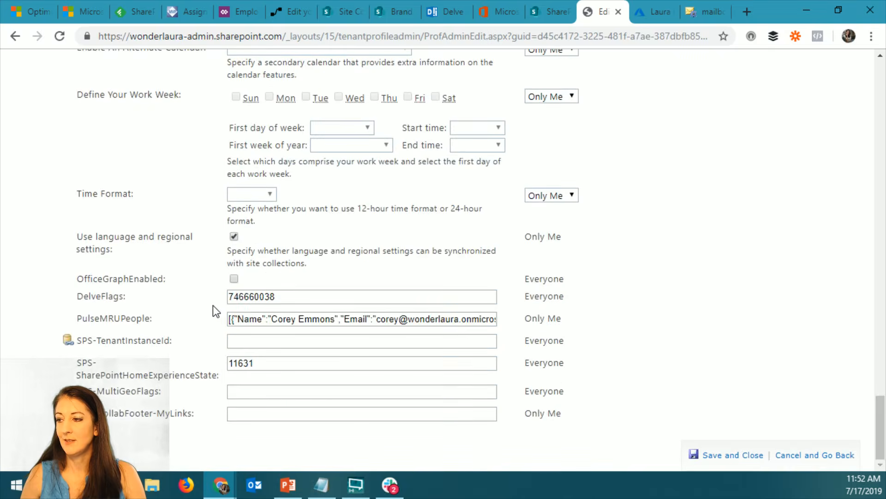
scroll(212, 305, "up", 20)
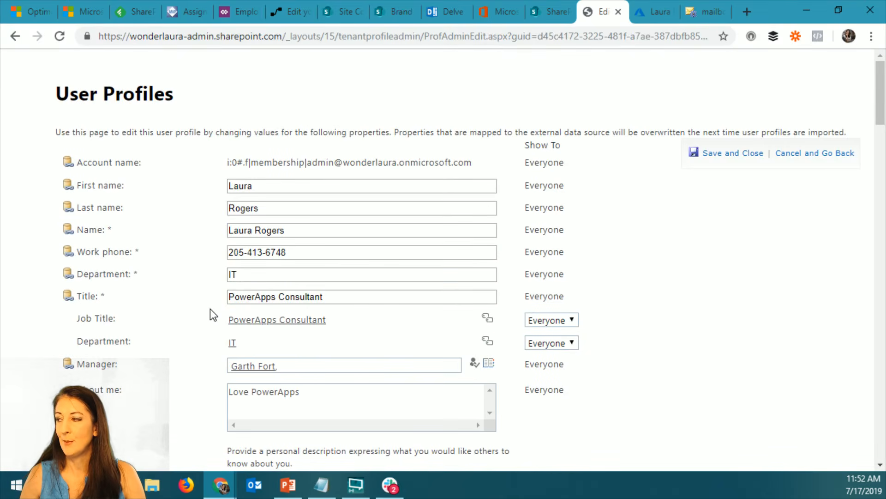
left_click(841, 153)
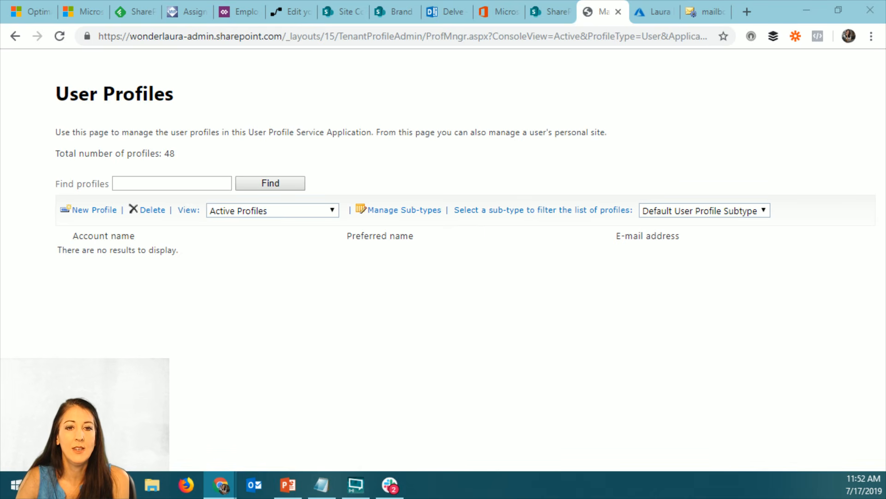
Switch to the Temp Directory app in PowerApps and start adding a data source using the existing SharePoint connection
left_click_drag(0, 92, 513, 57)
left_click(831, 56)
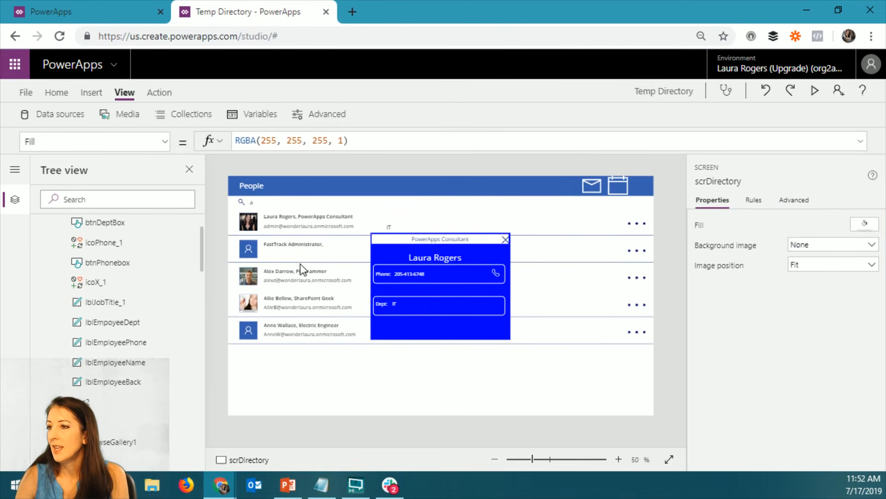
left_click(92, 93)
left_click(128, 93)
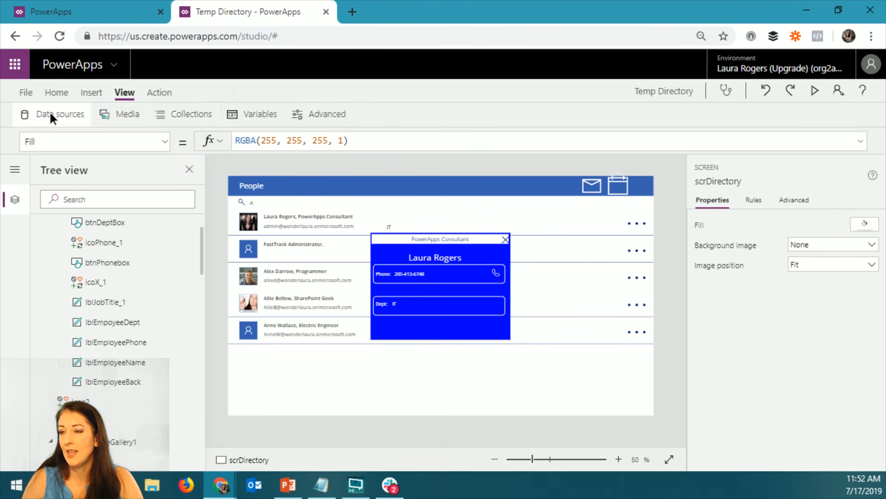
left_click(49, 113)
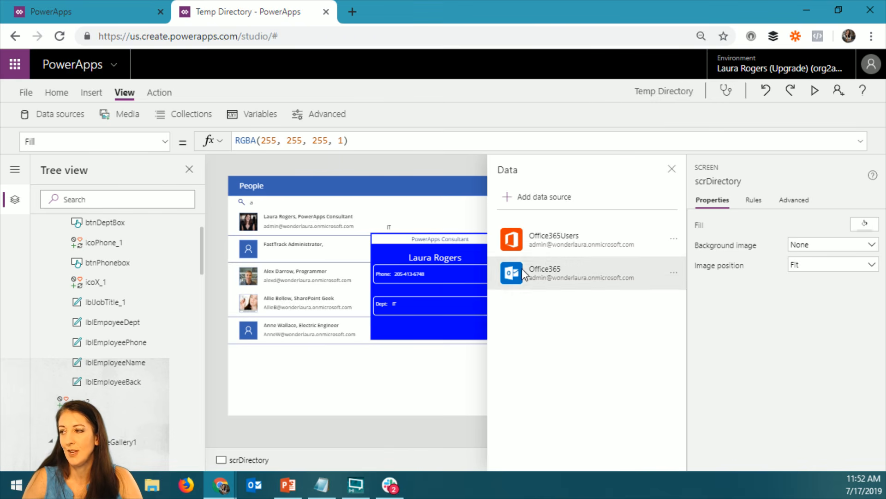
left_click(563, 196)
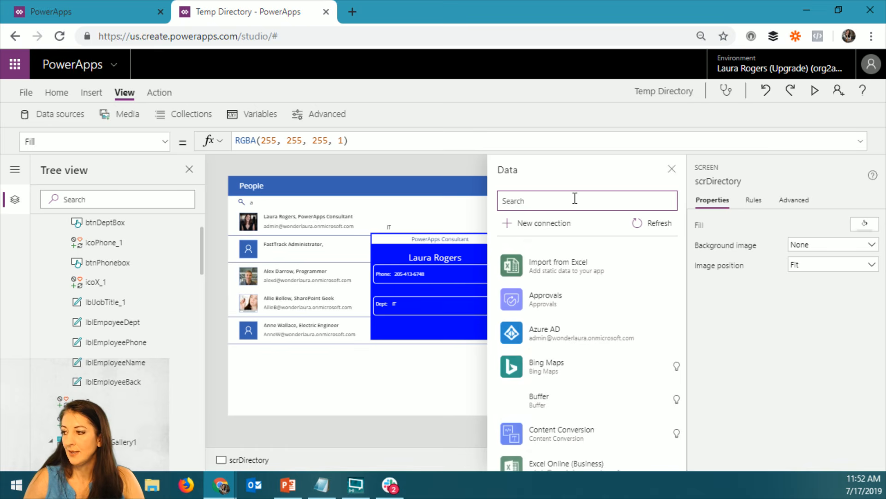
type("share")
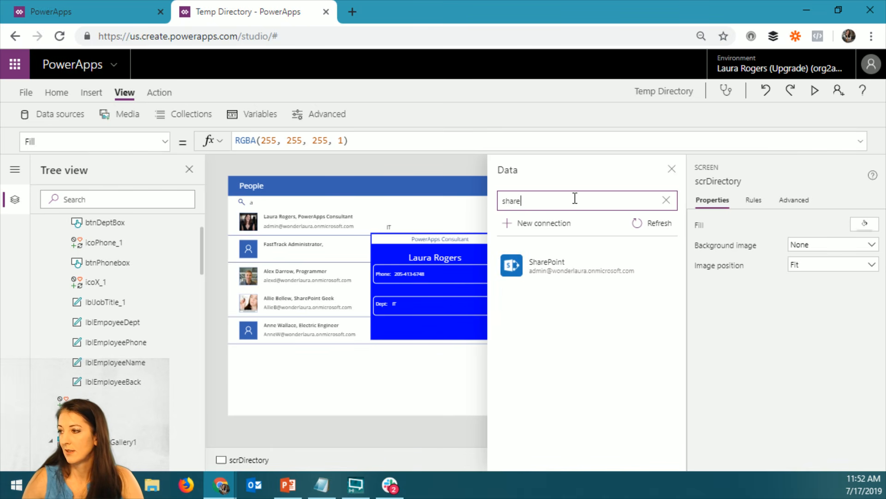
left_click(564, 264)
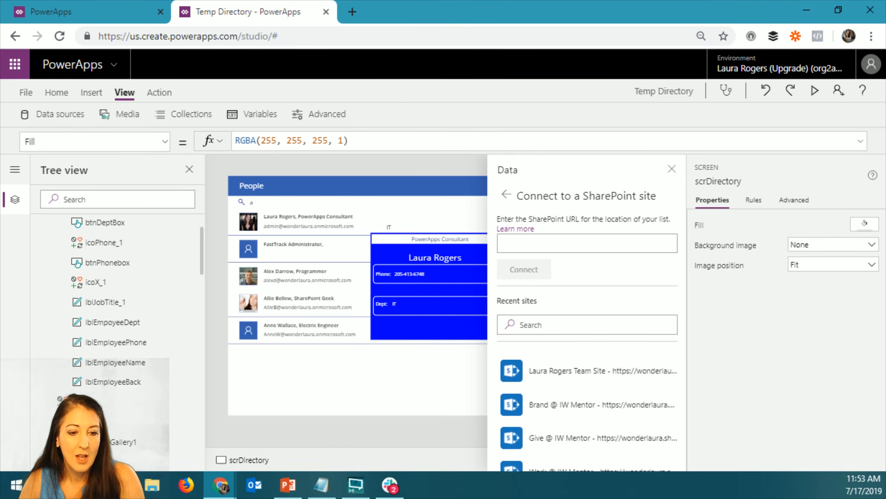
Switch to the SharePoint Directory list and copy the Brand @ IW Mentor site's base URL, ending at /sites/iwmbrand
key("alt+Tab")
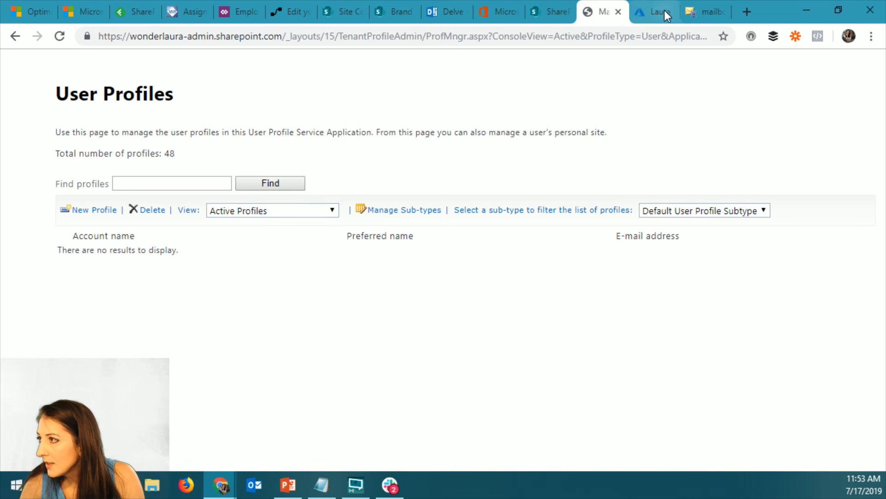
left_click(548, 13)
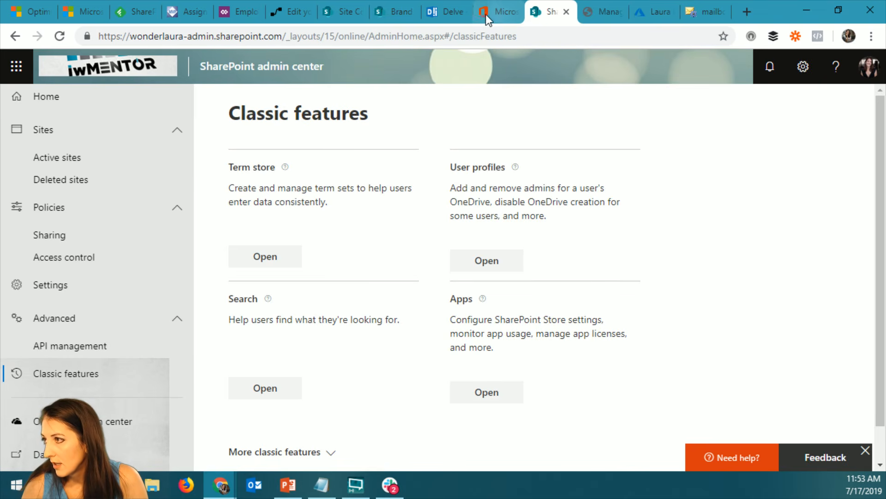
left_click(392, 11)
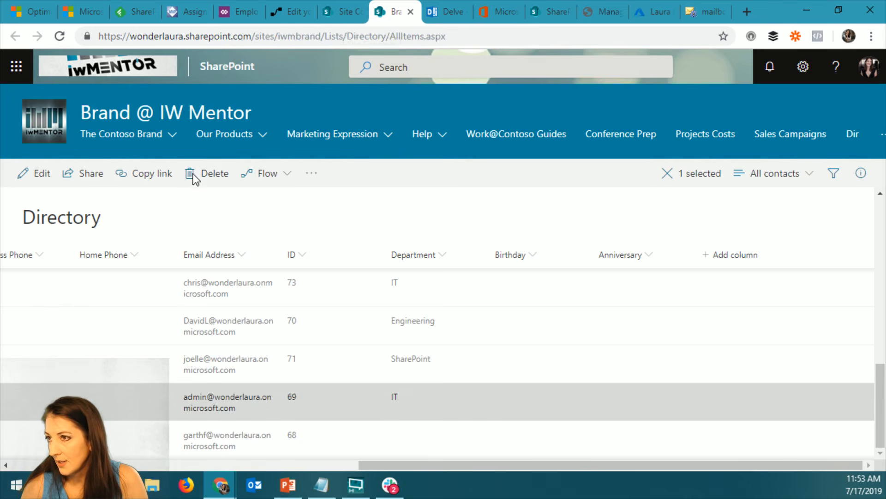
left_click(309, 37)
left_click_drag(322, 36, 95, 36)
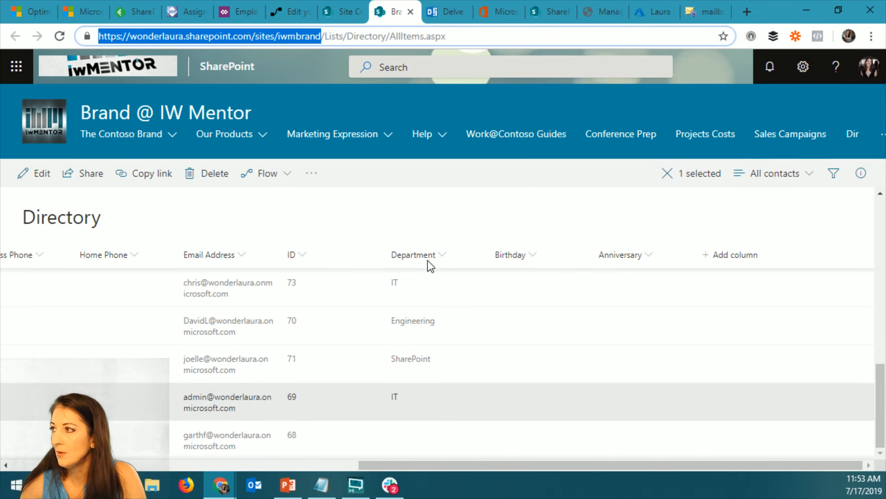
Return to the Temp Directory app, search the recent sites with the copied URL and choose Brand @ IW Mentor
key("alt+Tab")
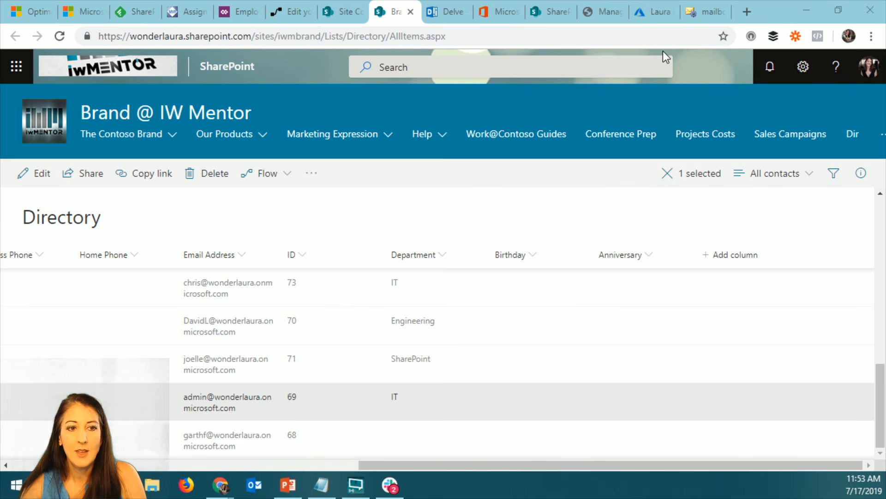
key("alt+Tab")
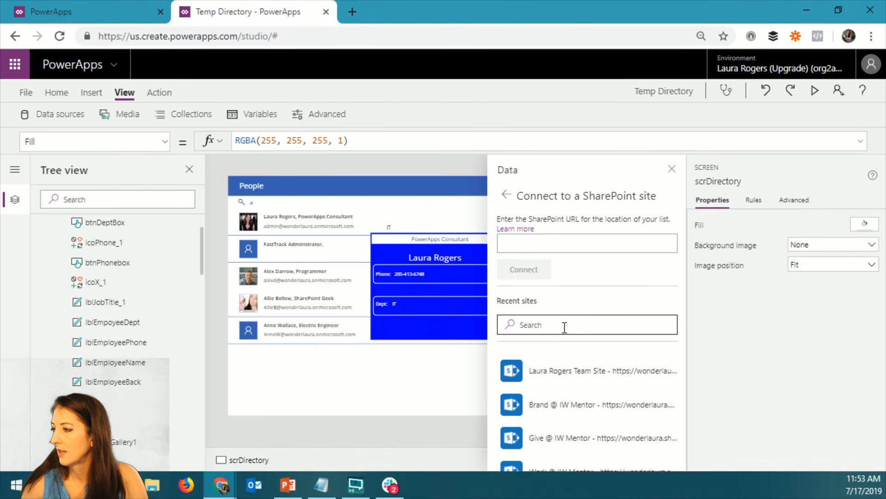
left_click(566, 326)
key("ctrl+v")
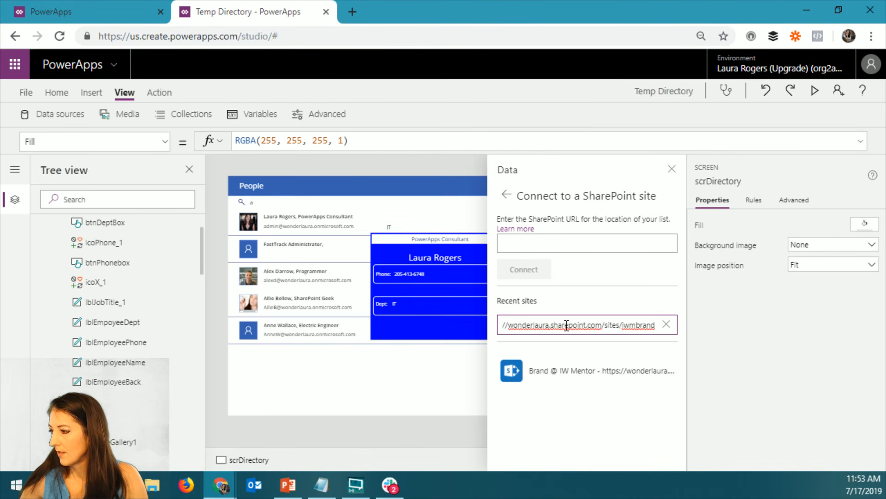
left_click(584, 369)
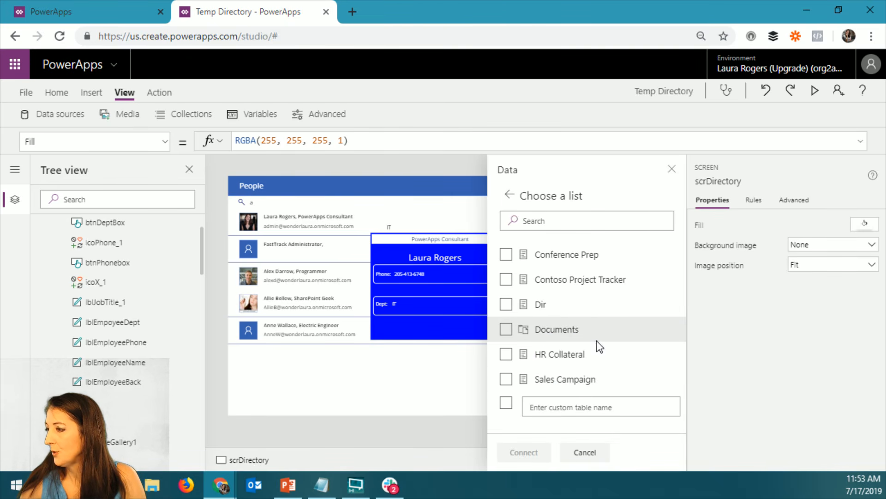
Connect the list as a data source using the custom table name Directory and close the data settings
left_click(573, 280)
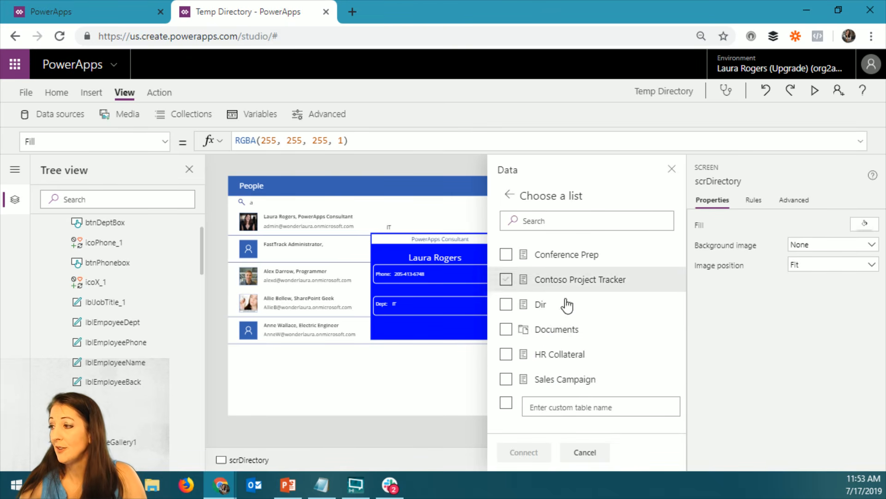
left_click(570, 408)
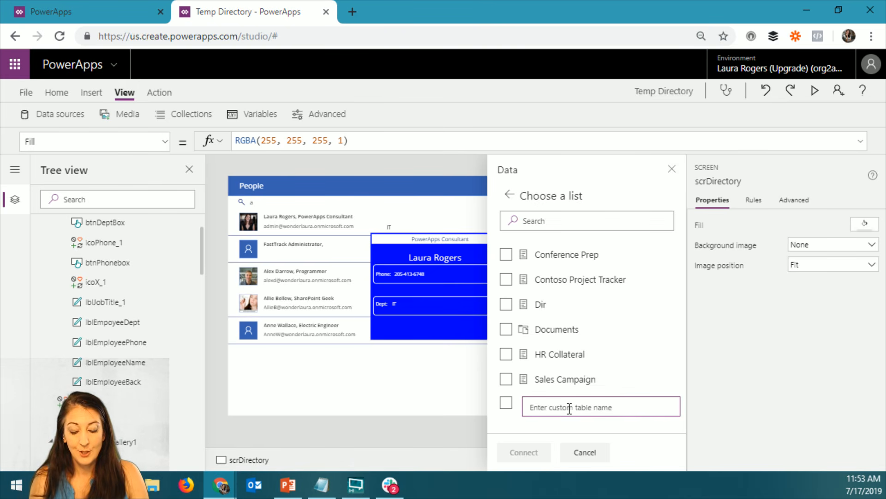
type("Directory")
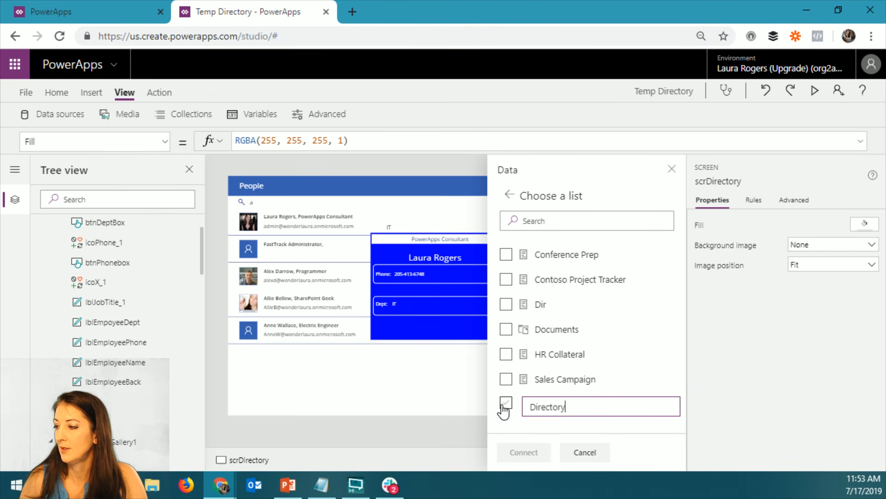
left_click(506, 402)
left_click(525, 452)
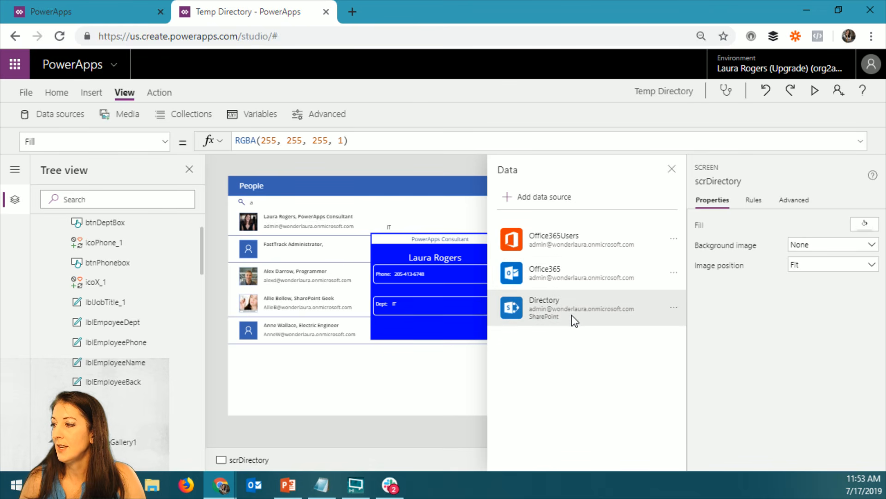
left_click(672, 171)
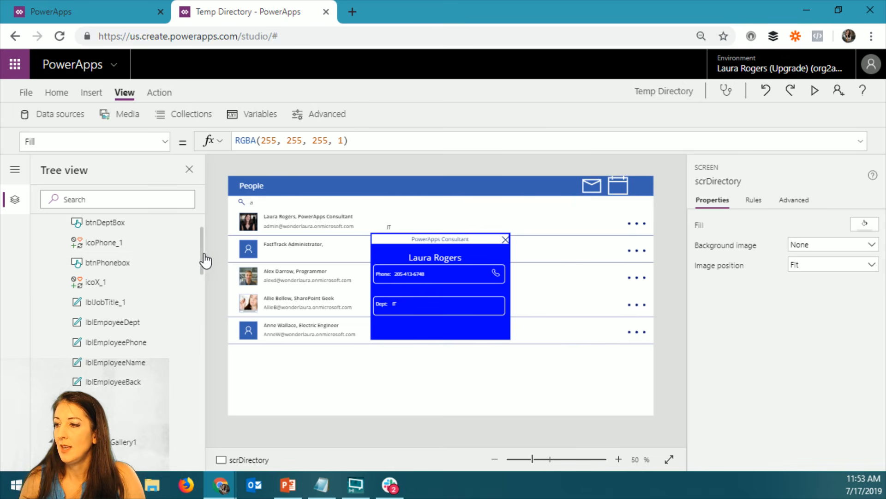
Collapse scrDirectory in the tree view and add a new screen from the People template
scroll(203, 257, "down", 4)
scroll(208, 245, "up", 6)
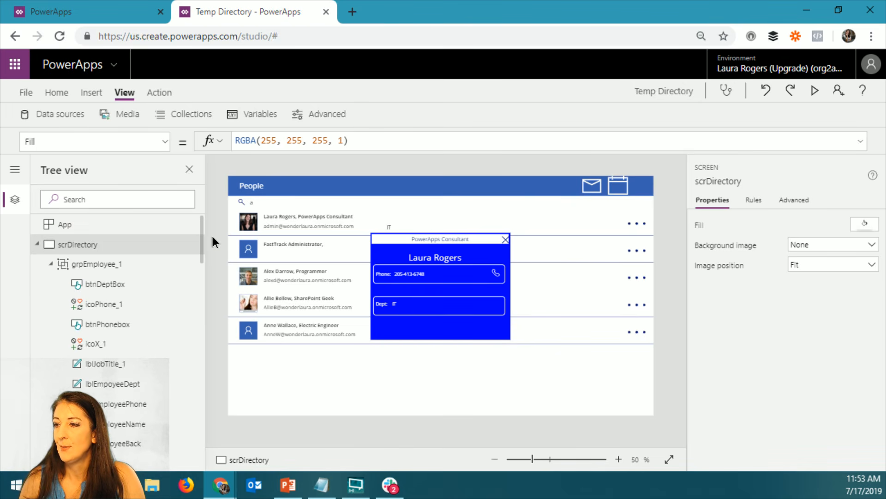
left_click(37, 244)
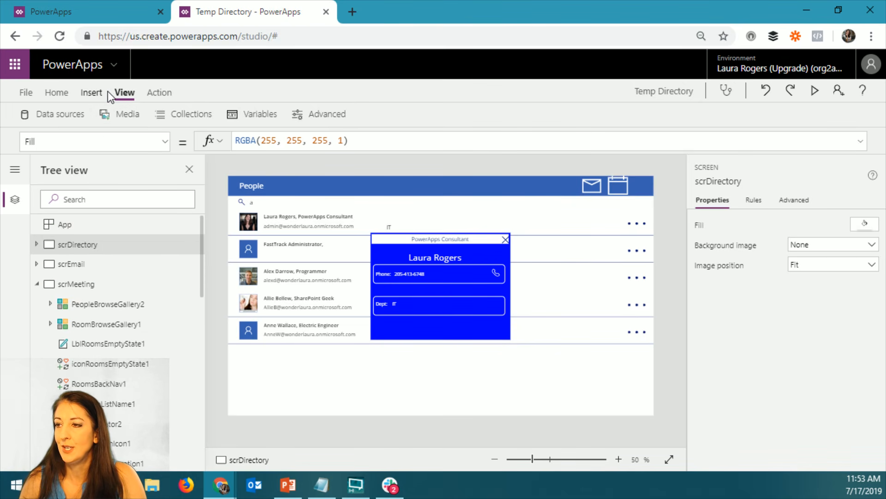
left_click(56, 94)
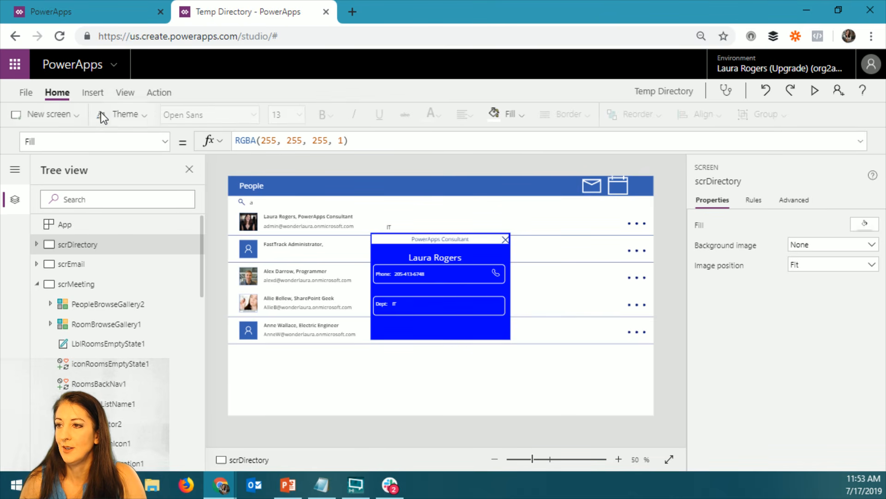
left_click(87, 115)
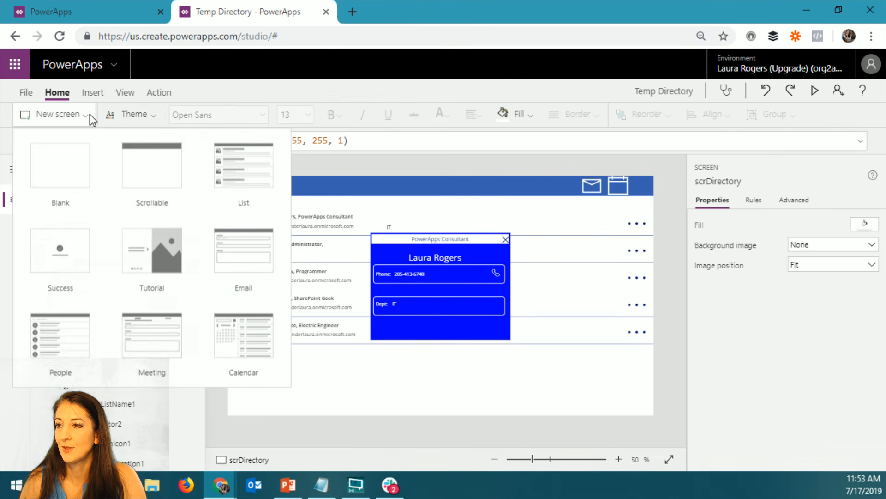
left_click(75, 356)
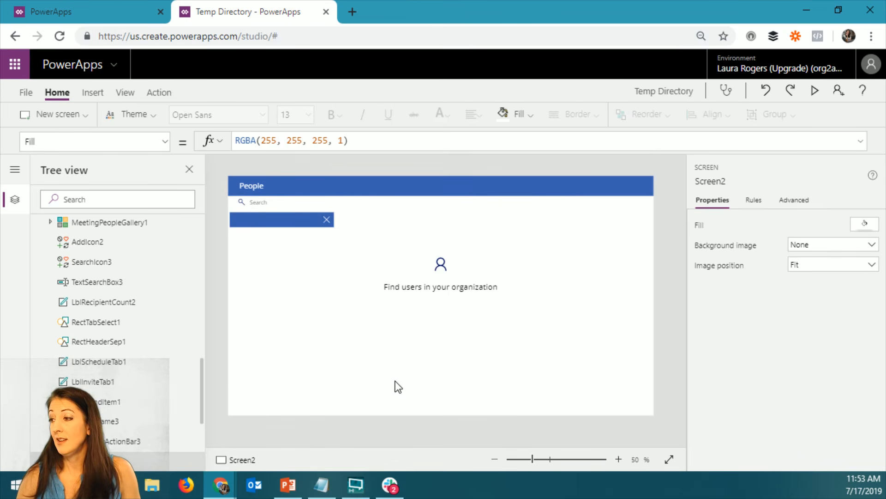
Preview the new People screen, search for users by the first letters of a name and close the preview
left_click(395, 384)
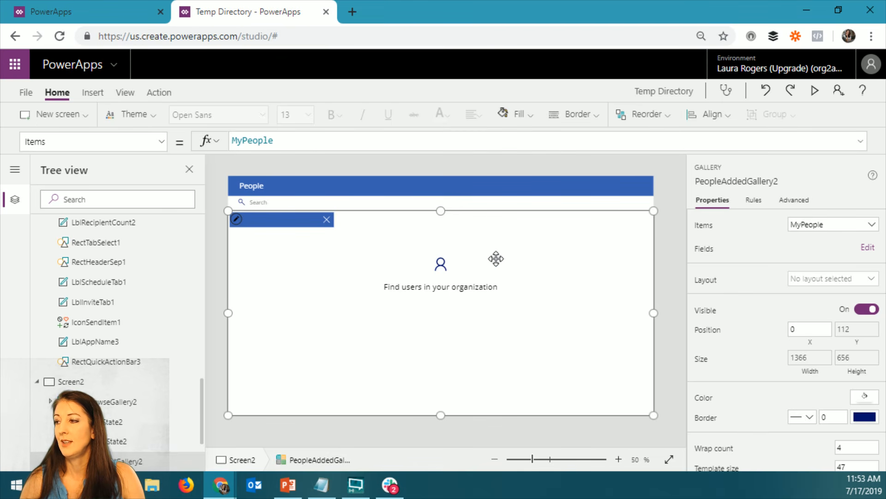
left_click(814, 91)
left_click(161, 97)
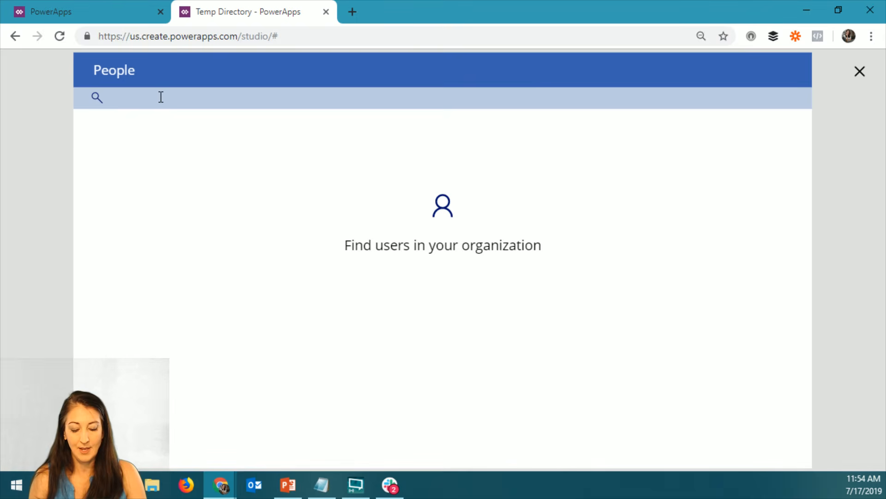
type("lau")
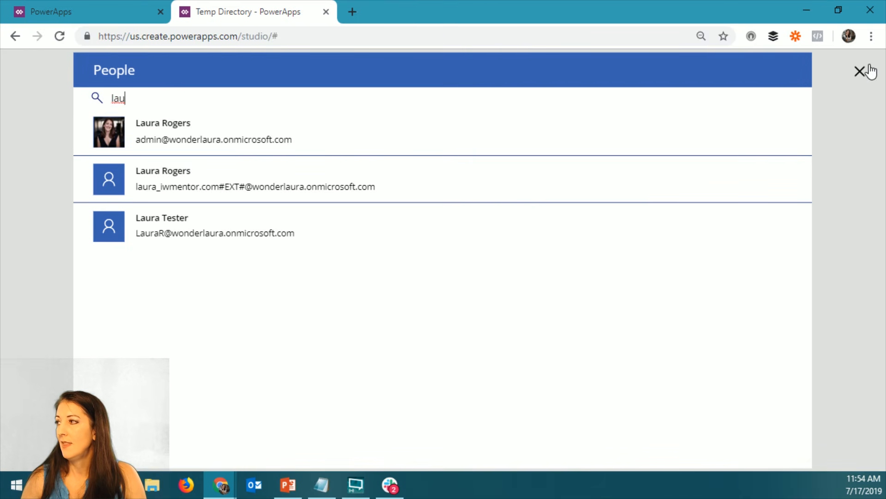
left_click(860, 71)
Format the user browse gallery's Items formula and replace its Office365Users.SearchUser call with the Directory data source
left_click(398, 316)
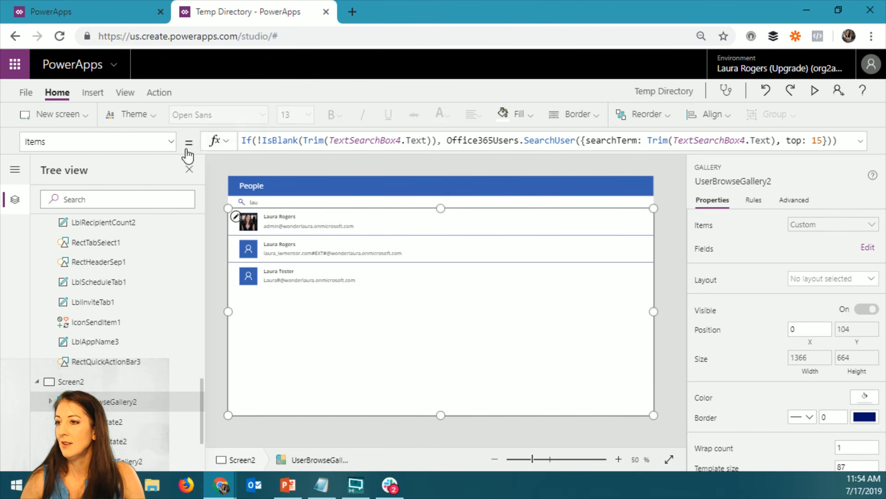
left_click(861, 141)
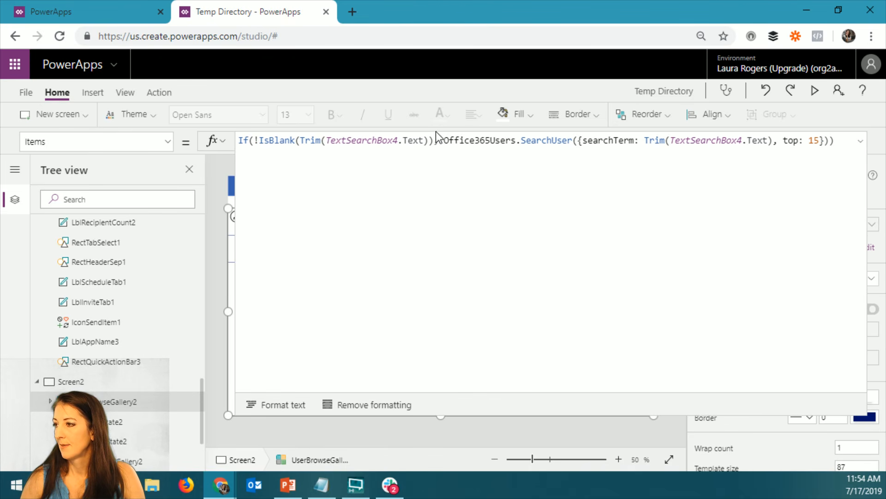
left_click(277, 406)
left_click(279, 174)
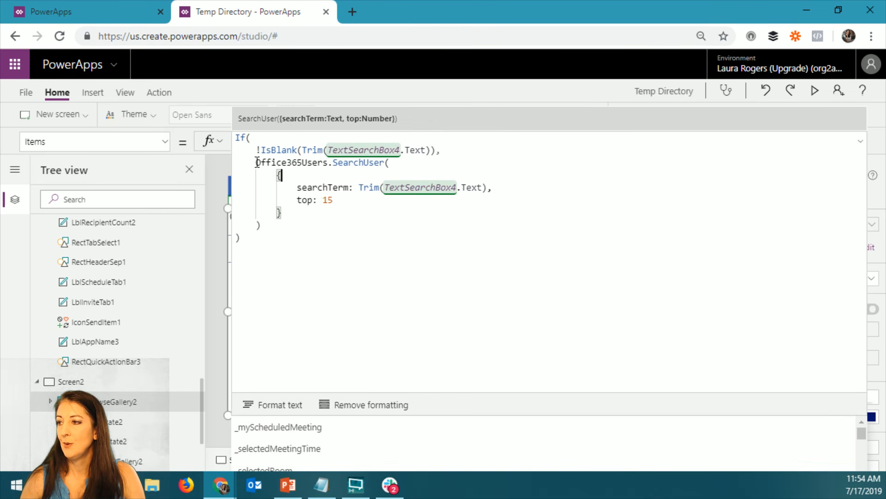
mouse_move(256, 163)
left_mouse_down()
mouse_move(260, 187)
mouse_move(299, 224)
left_mouse_up()
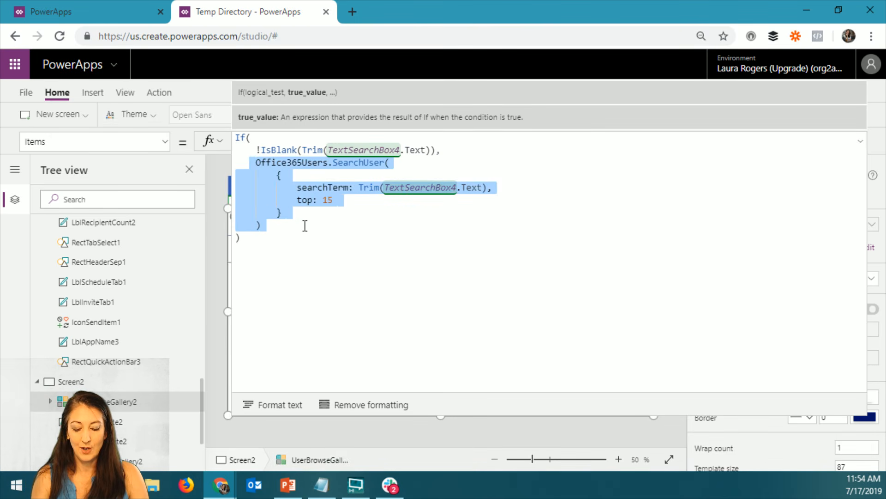
type("dir")
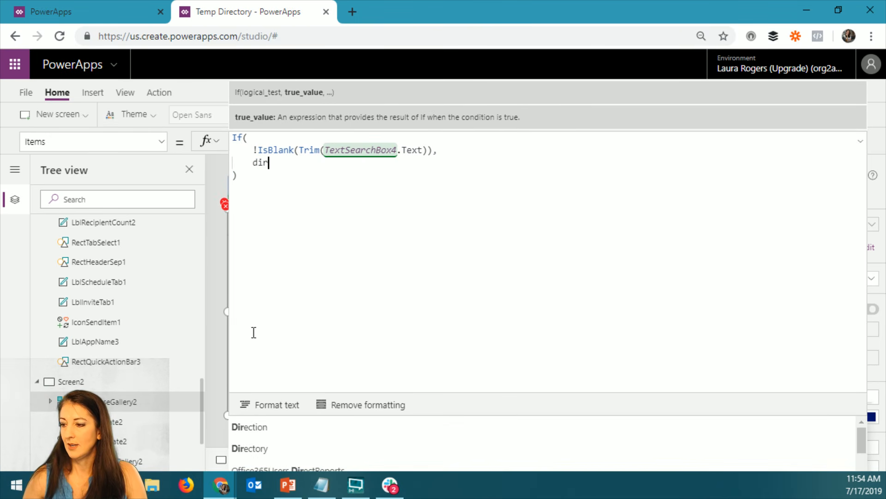
left_click(273, 450)
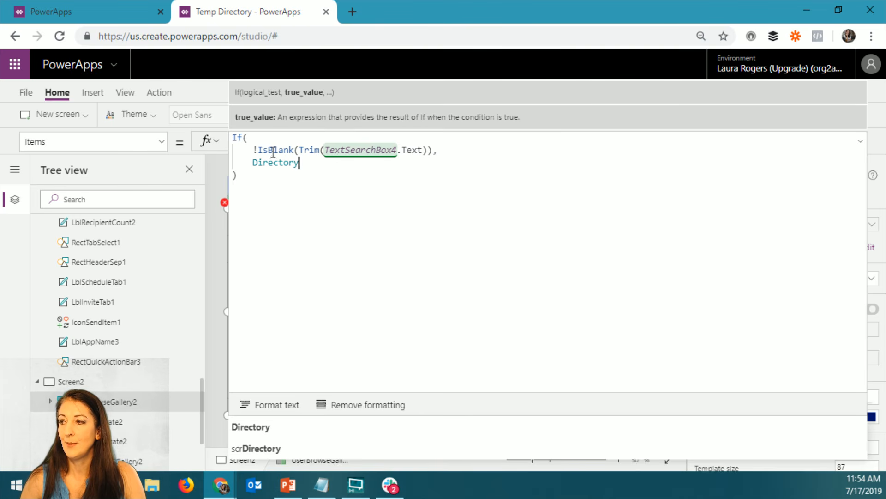
left_click(861, 142)
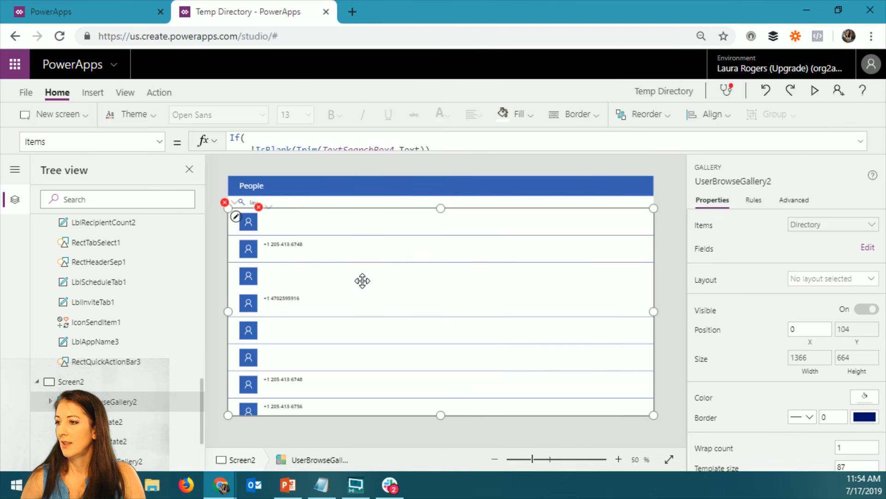
Set the Text of the gallery's title label to ThisItem.'Full Name' in place of the mobile number field
left_click(287, 223)
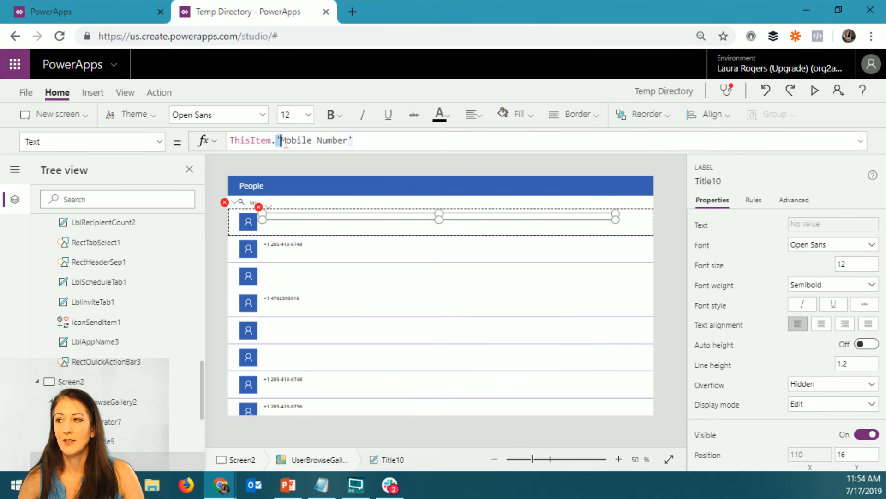
left_click_drag(277, 140, 387, 142)
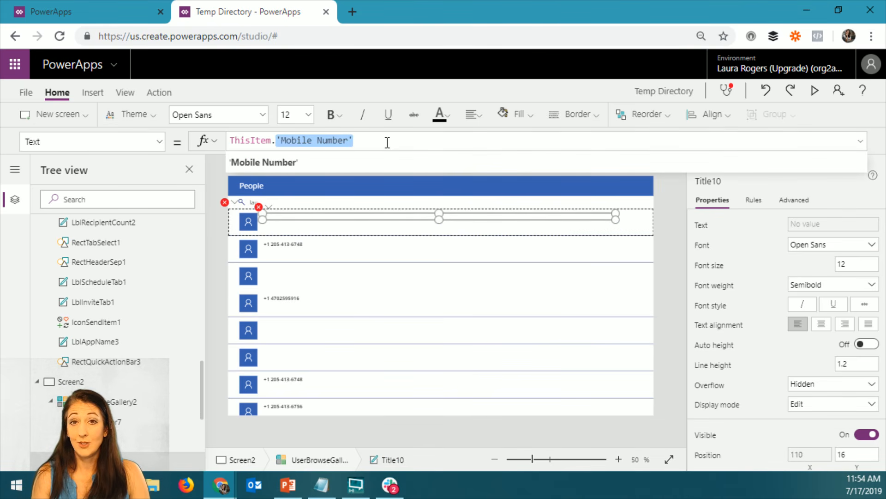
key("BackSpace")
type("di")
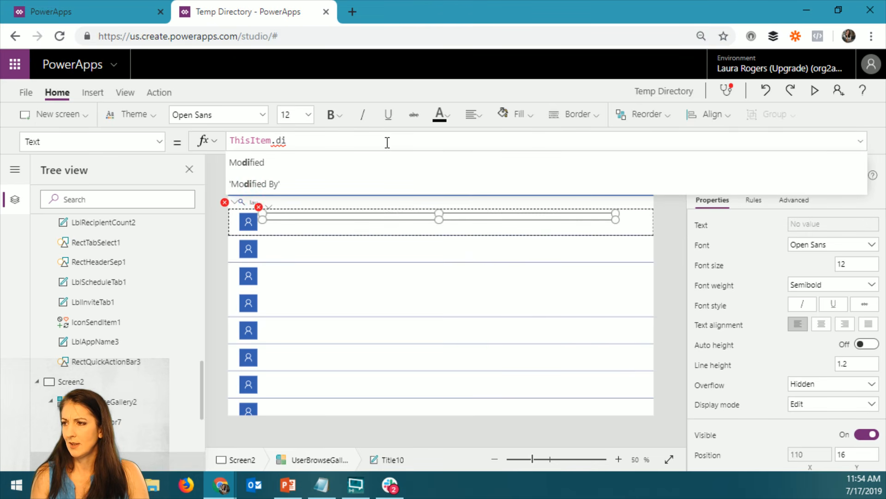
key("BackSpace")
key("BackSpace")
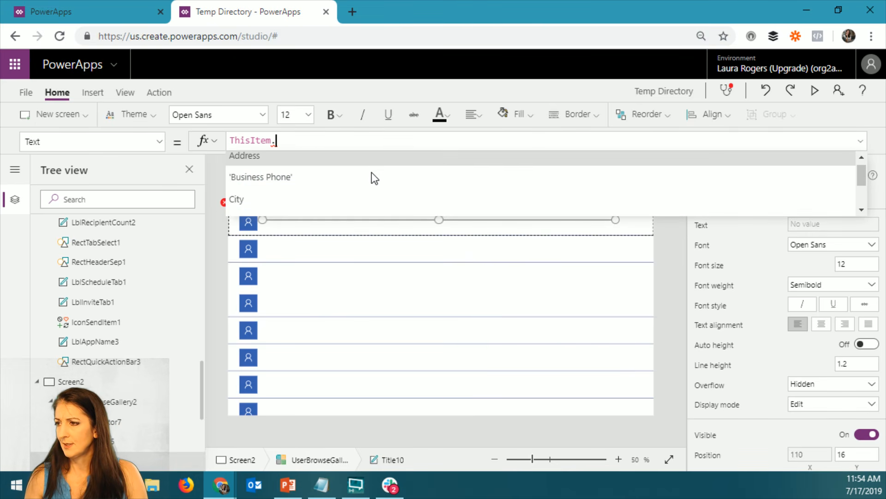
scroll(374, 178, "down", 2)
scroll(372, 174, "down", 5)
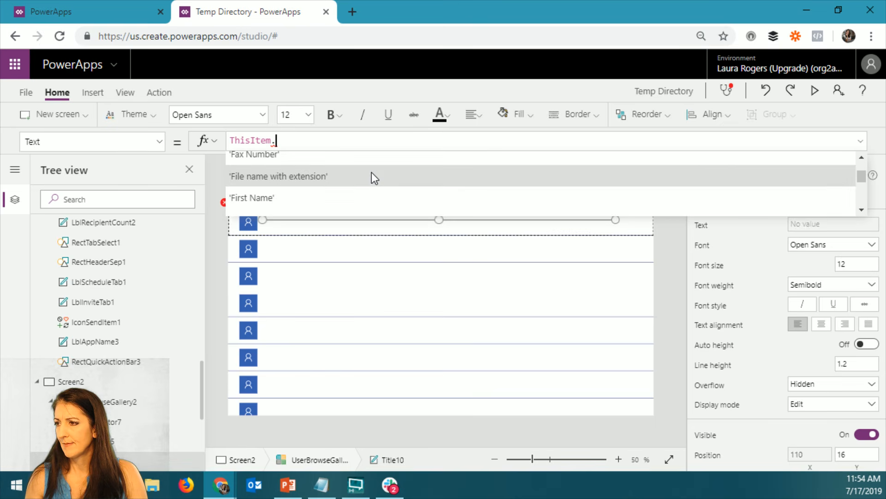
left_click(365, 174)
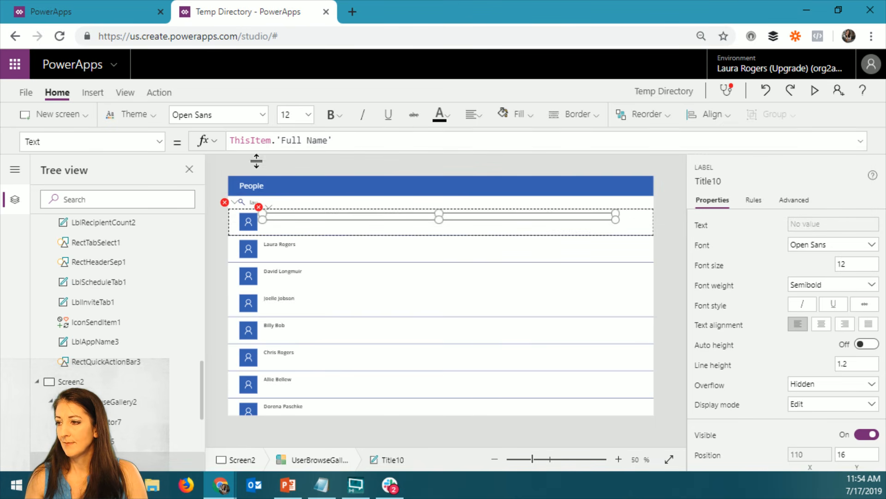
left_click(298, 229)
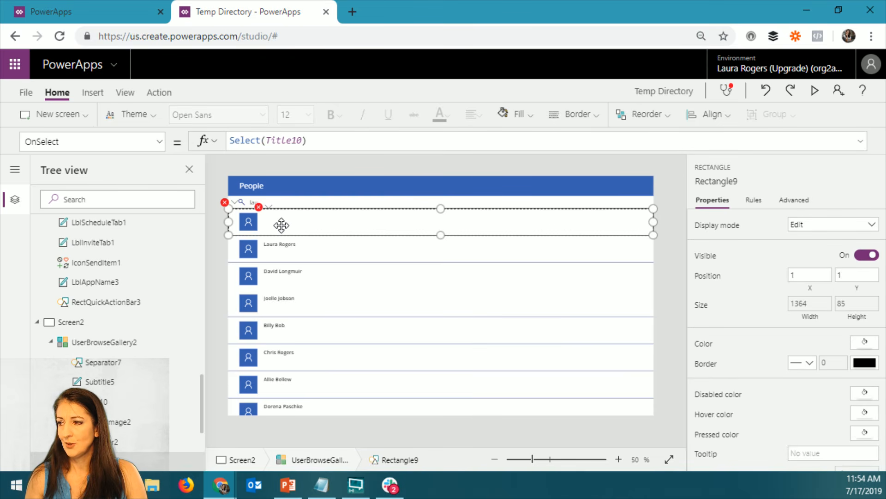
Open the OnSelect formula flagged with an error on the gallery's title label, then return to the row rectangle
left_click(260, 209)
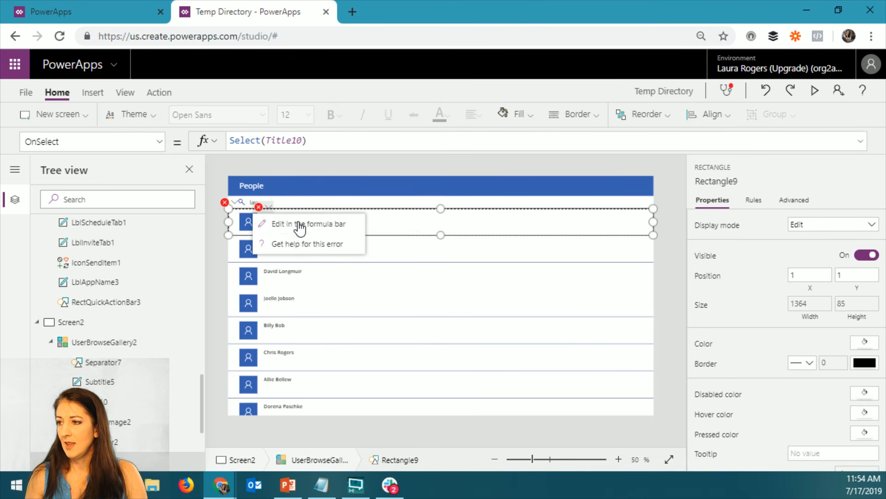
left_click(305, 228)
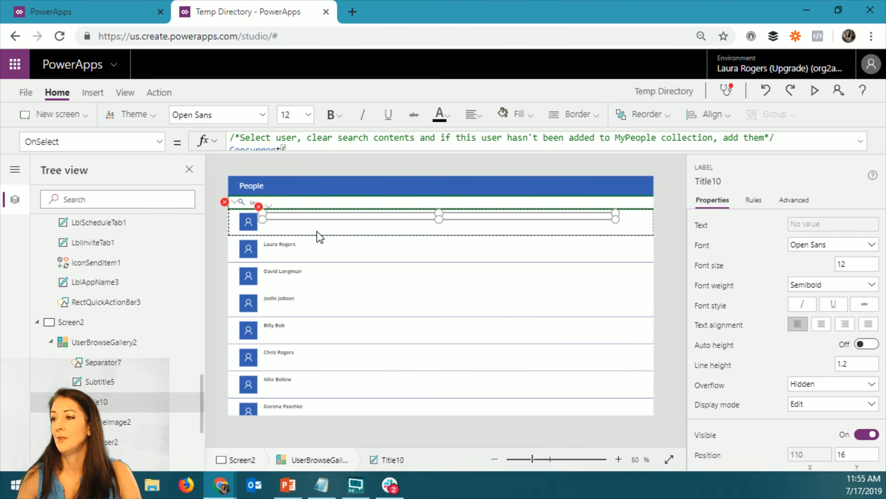
left_click(392, 231)
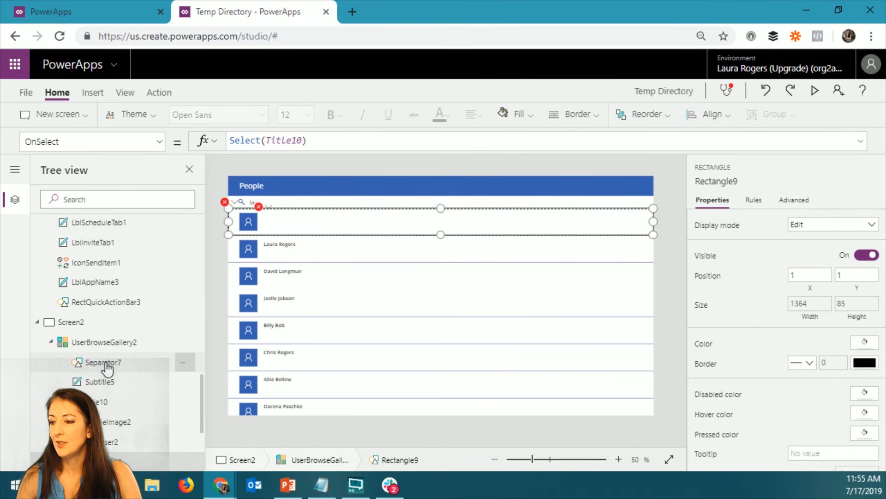
Set the Text of the gallery's subtitle label to ThisItem.'Email Address' in place of Notes, and inspect the profile image's formula
scroll(105, 370, "down", 2)
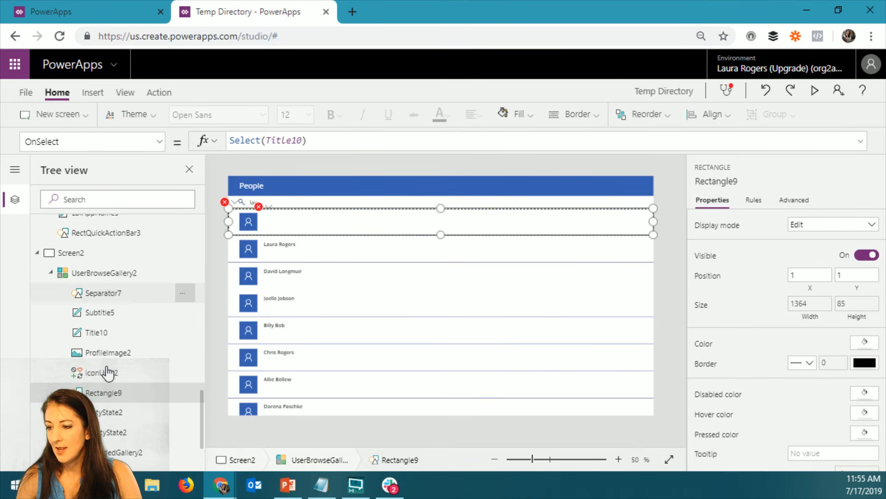
left_click(109, 314)
double_click(278, 141)
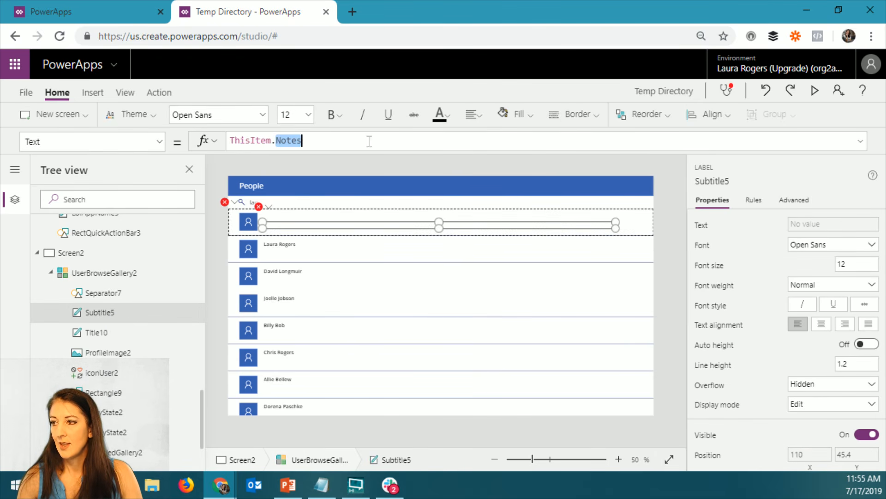
type("e")
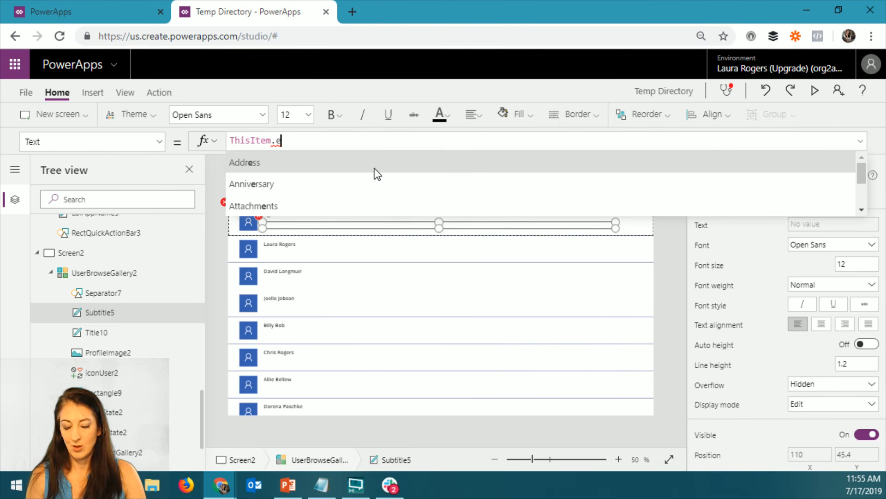
type("m")
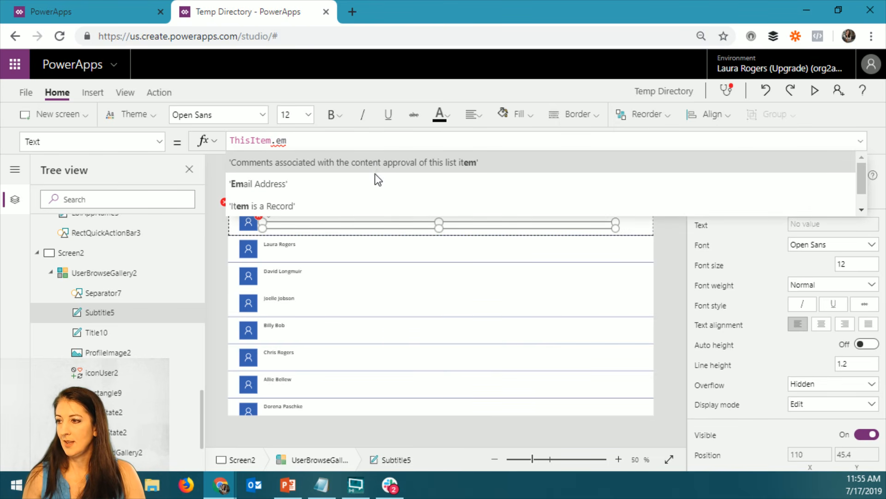
left_click(402, 183)
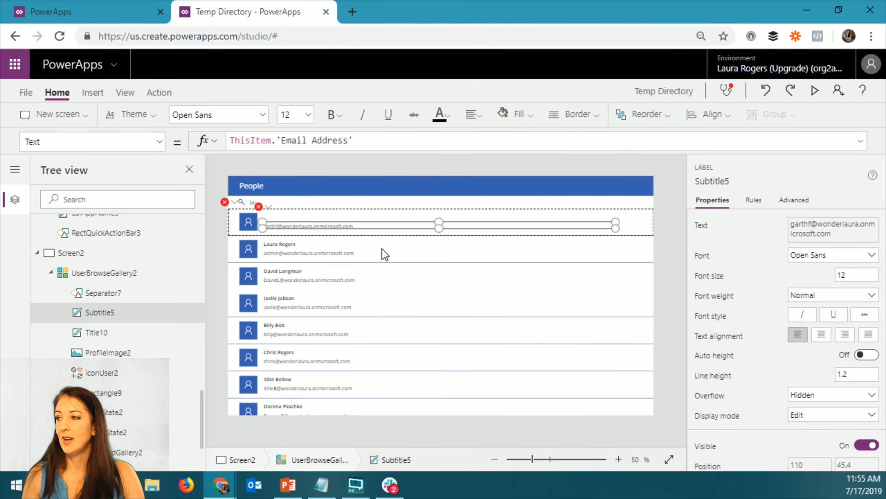
left_click(249, 222)
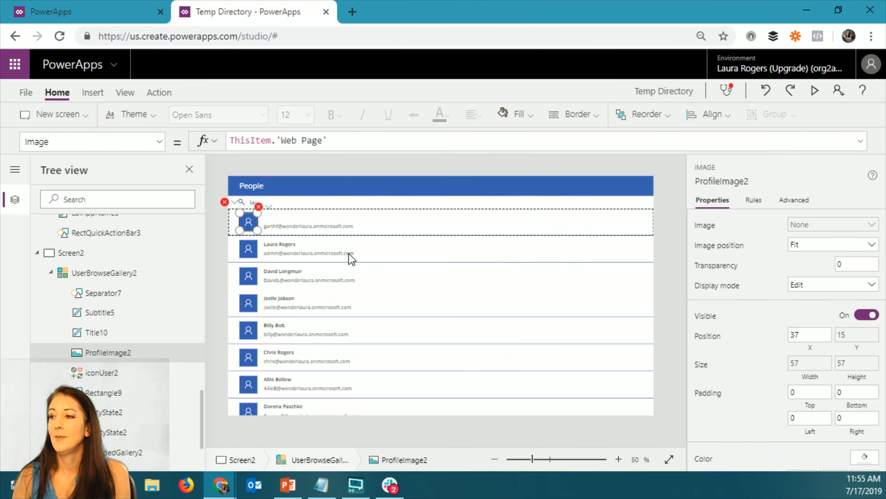
Clear the whole If formula with the search box check from the user browse gallery's Items property
left_click(360, 363)
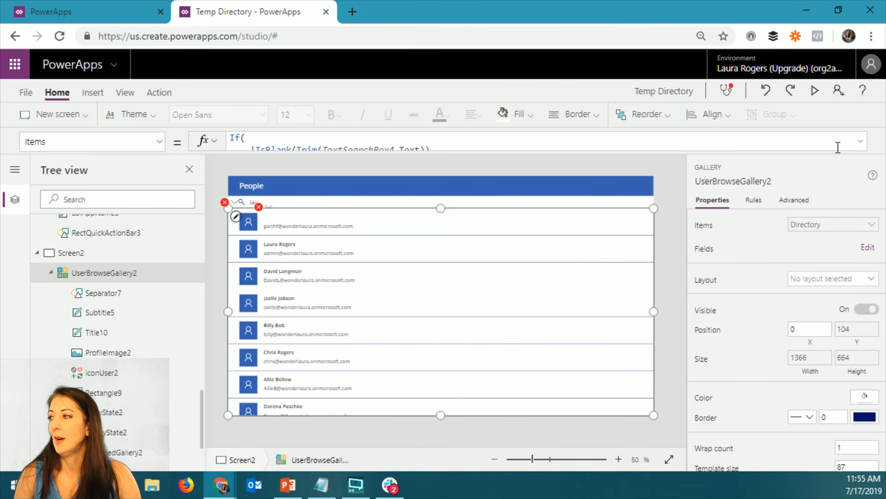
left_click(867, 144)
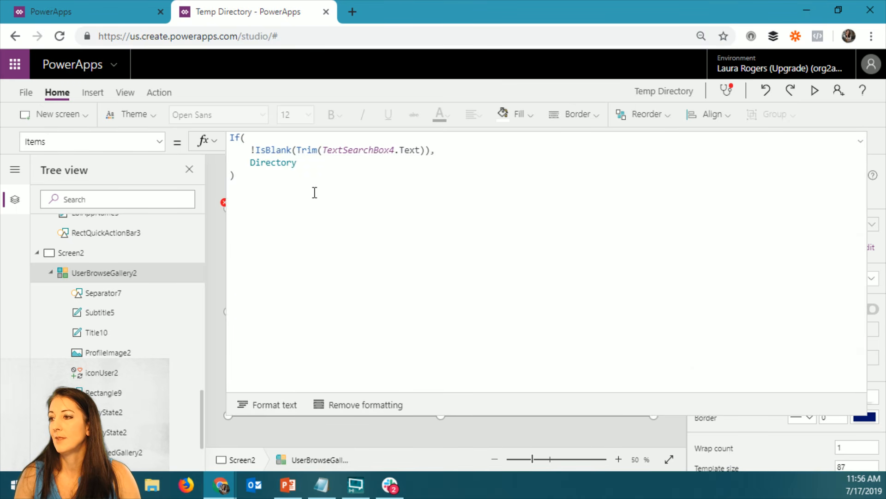
left_click_drag(258, 176, 218, 123)
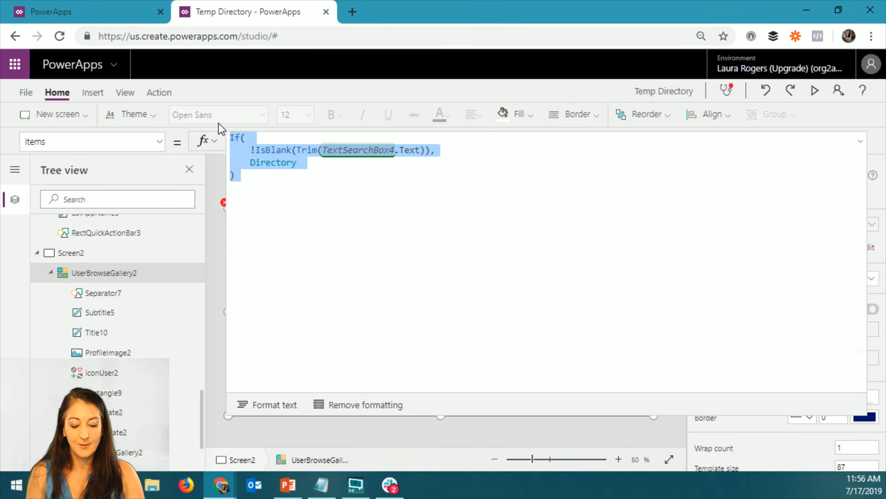
type("Directory")
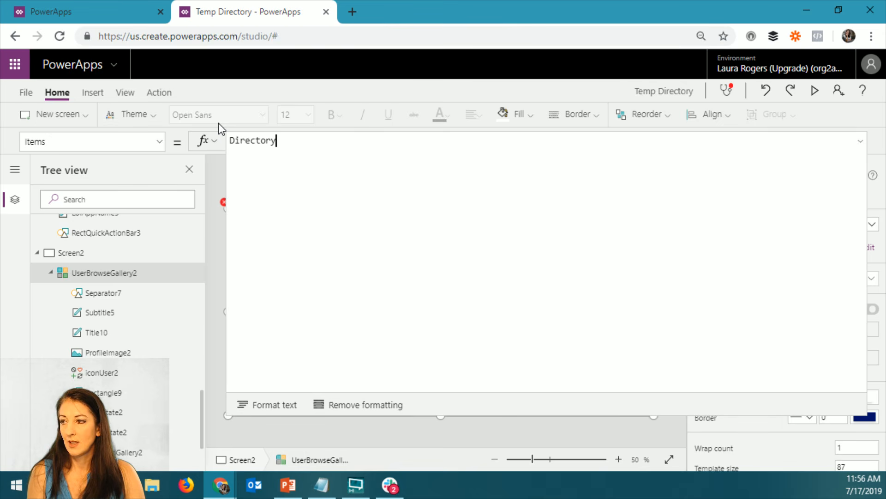
key("BackSpace")
key("BackSpace")
key("BackSpace")
key("BackSpace")
key("BackSpace")
key("BackSpace")
key("BackSpace")
key("BackSpace")
key("BackSpace")
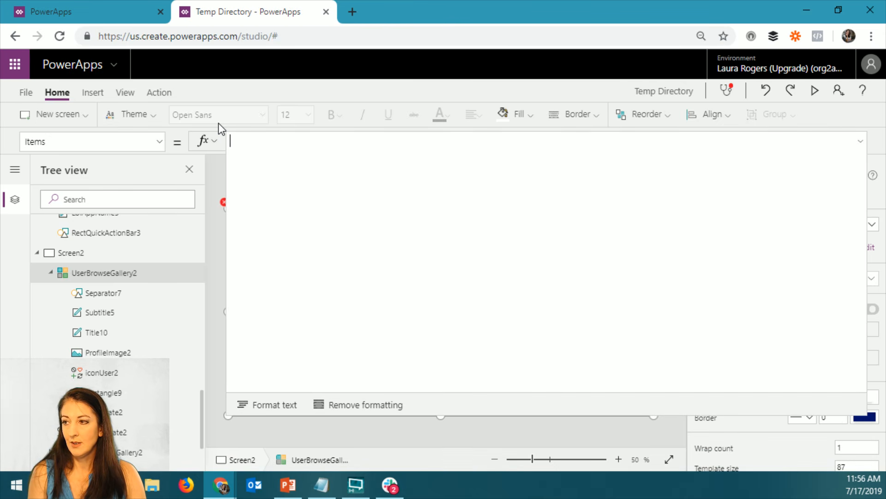
Set the user browse gallery's Items to Filter(Directory,Department="IT") and collapse the formula editor
type("filter")
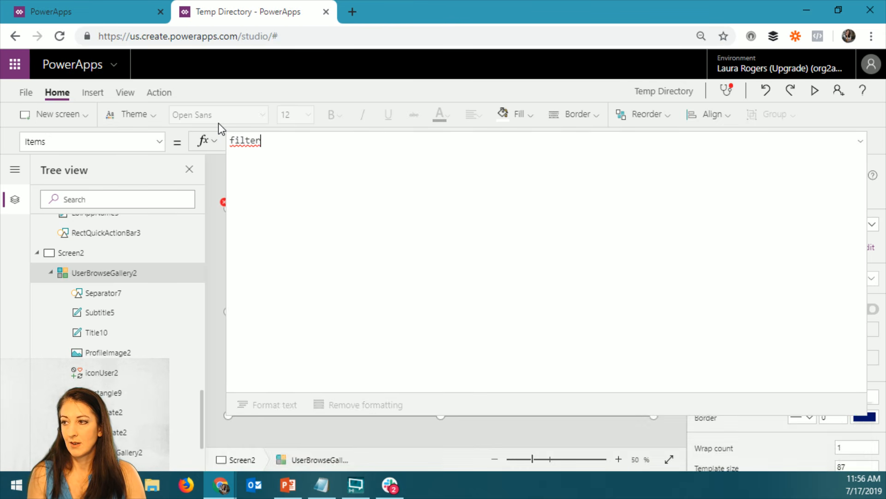
type("(d")
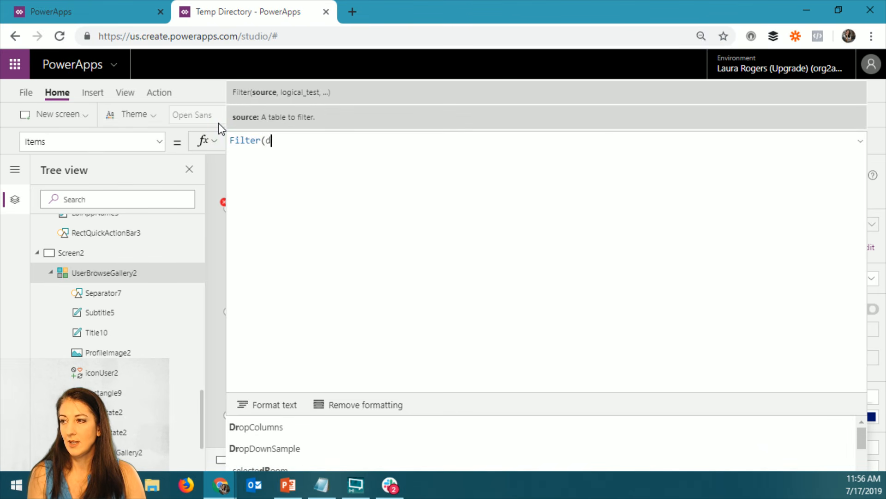
type("ir")
key("Tab")
type(",")
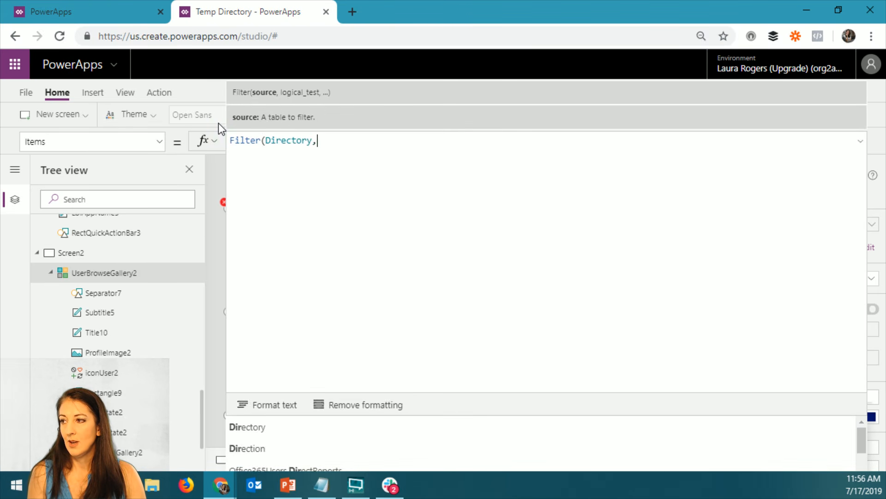
type("de")
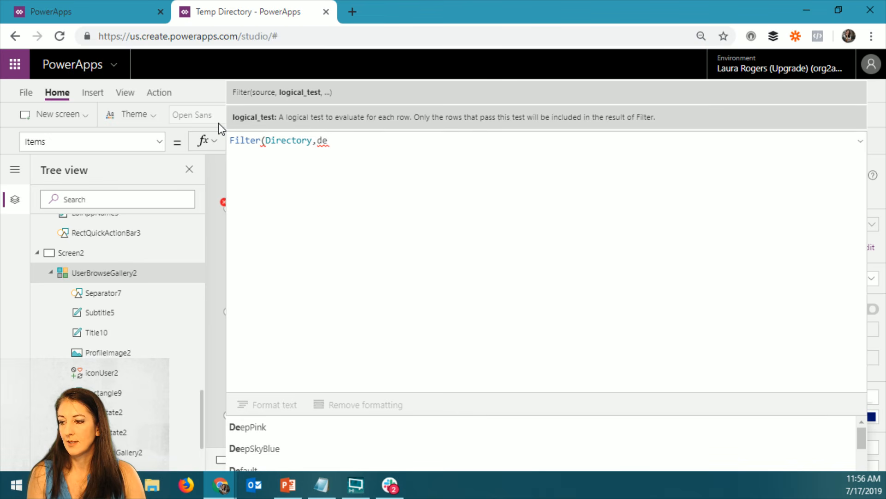
type("p")
key("Tab")
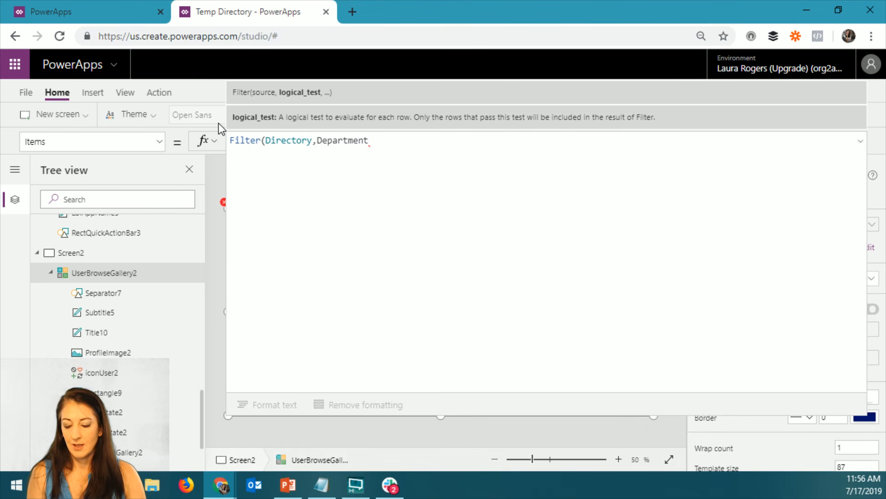
type("=\"IT\"")
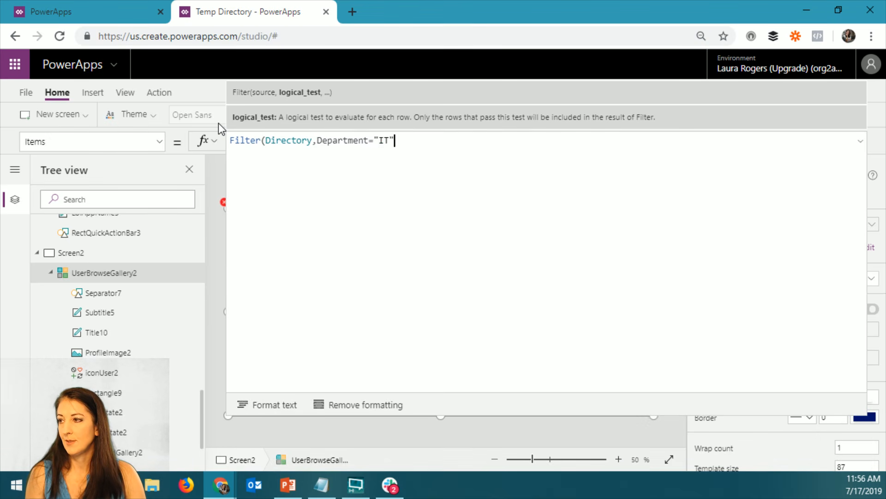
type(")")
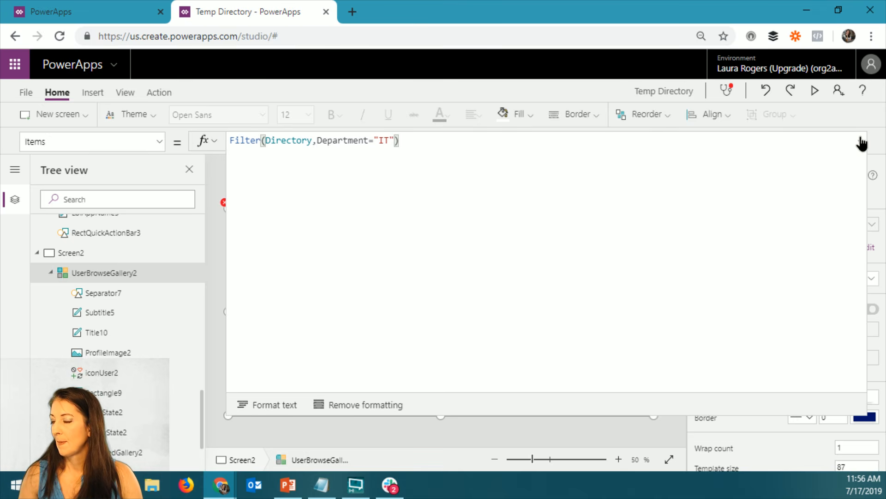
left_click(861, 142)
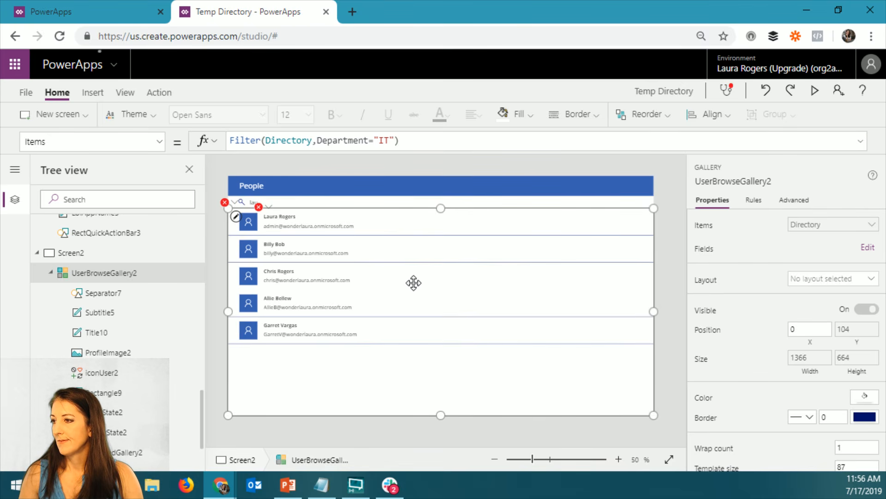
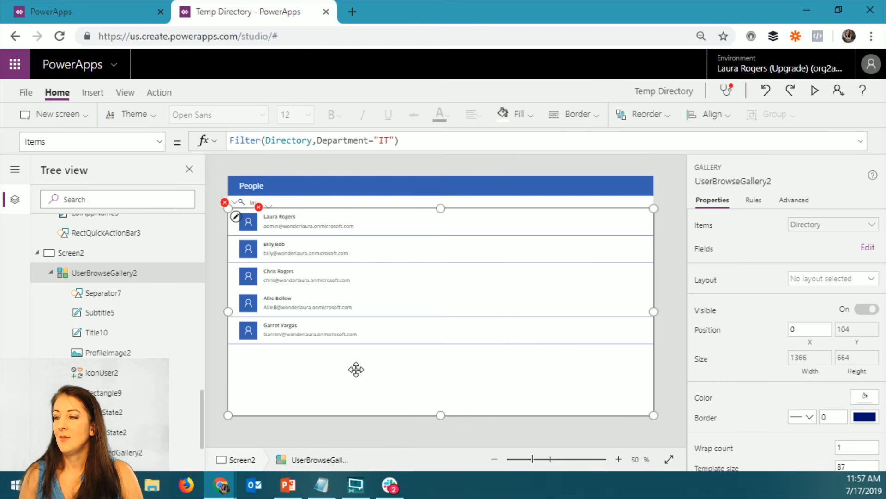
Replace the Department="IT" condition in the user browse gallery's Items filter with Birthday equal to a specific date
left_click(329, 141)
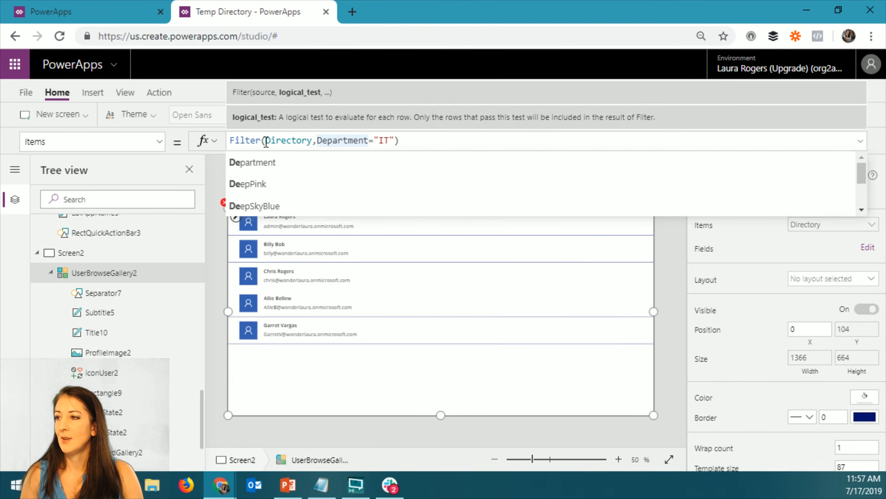
left_click_drag(319, 141, 396, 140)
type("bir")
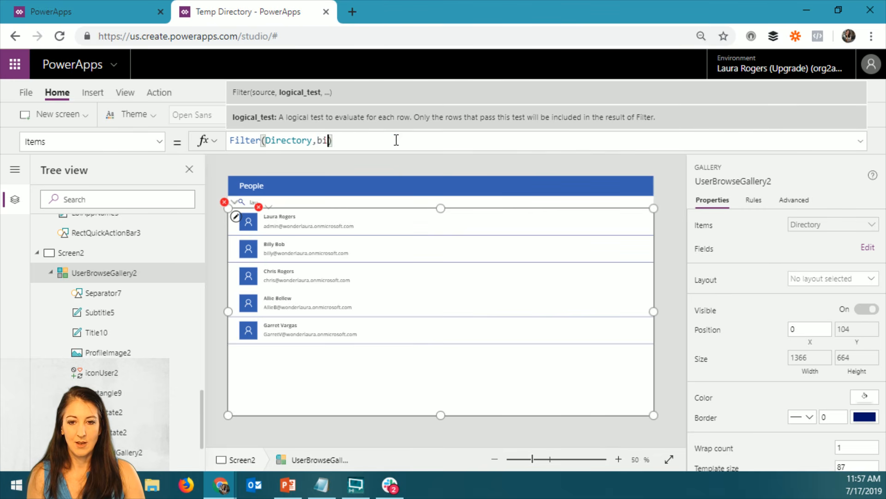
type("th")
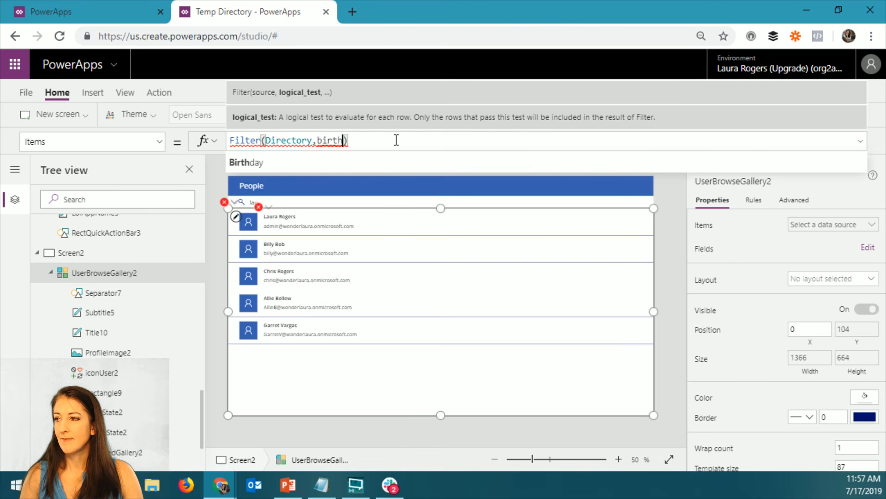
left_click(376, 168)
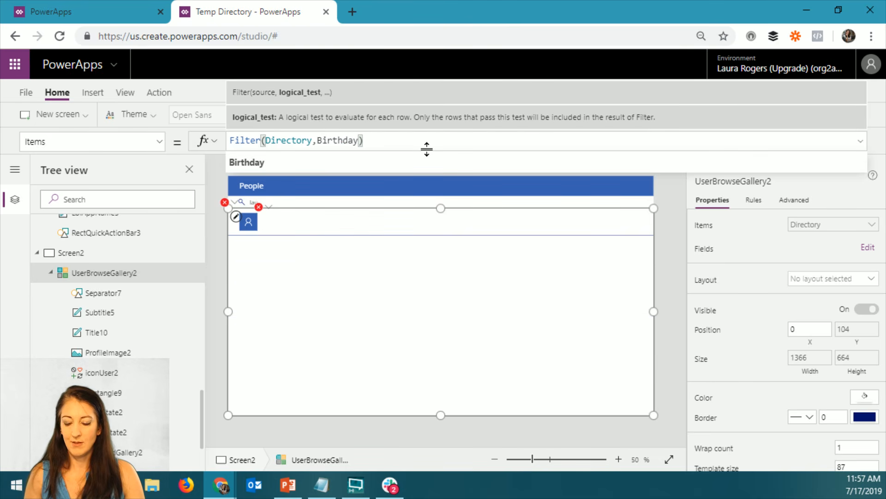
type("=")
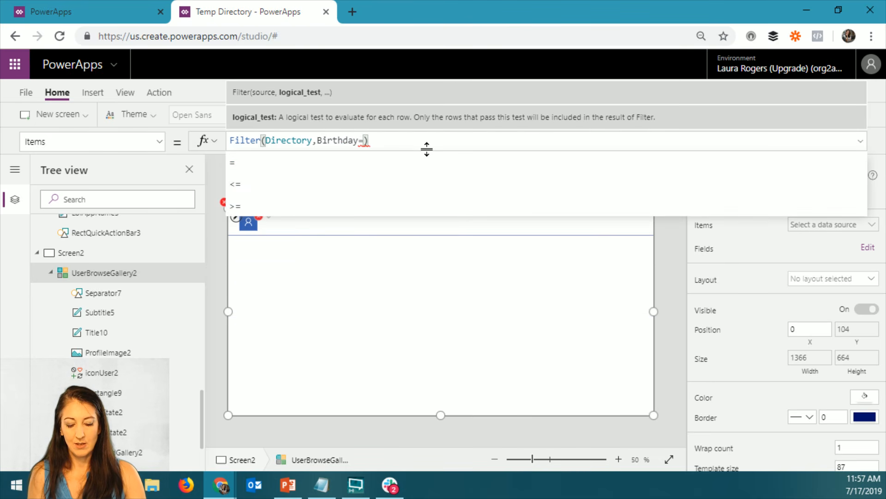
type("6/7/1973")
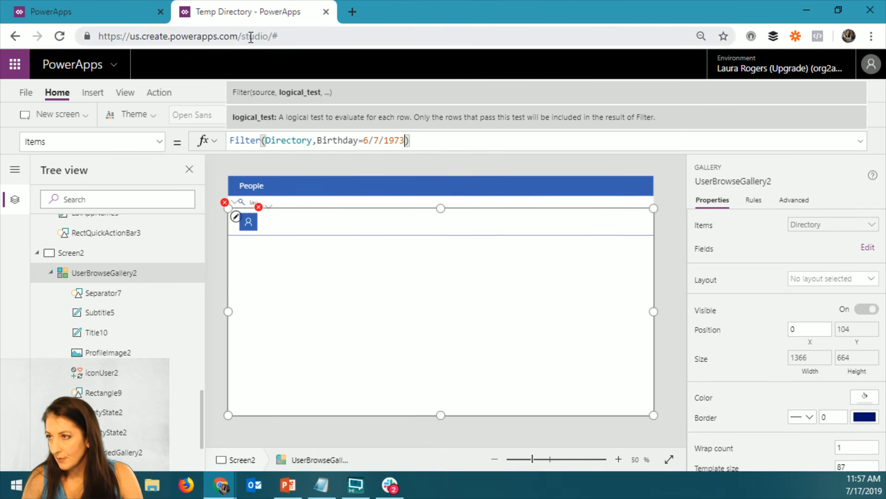
Switch to Microsoft Flow, open the Directory of People flow for editing, and examine the Birthday mapping in its Create item action
key("alt+Tab")
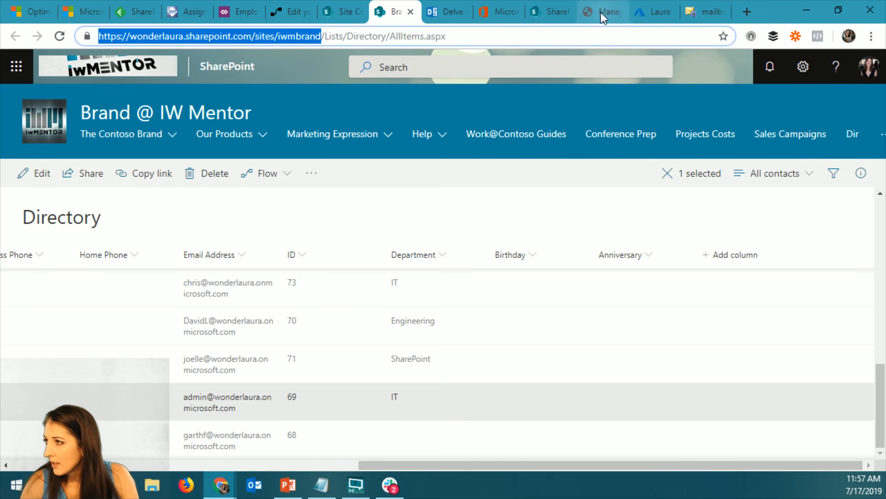
left_click(297, 11)
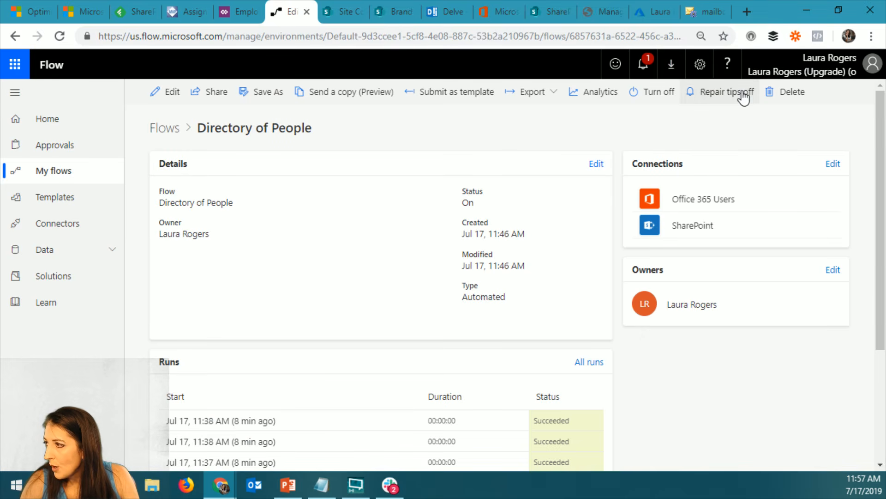
left_click(172, 94)
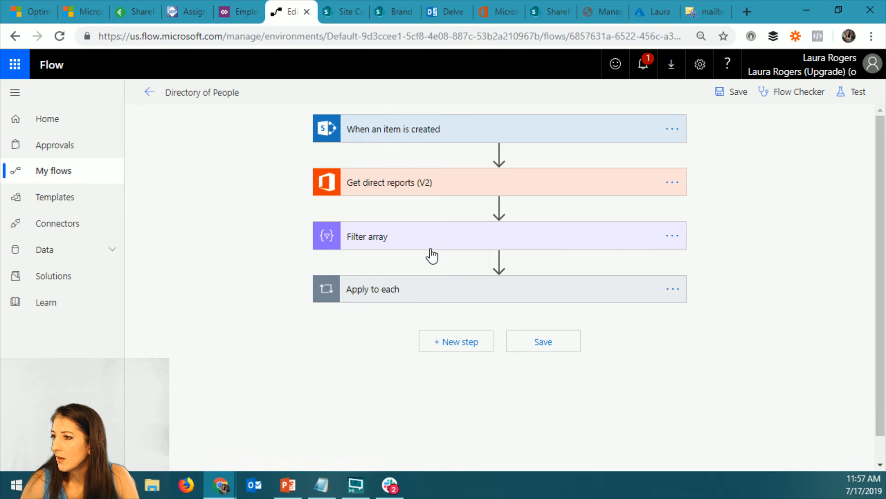
left_click(419, 294)
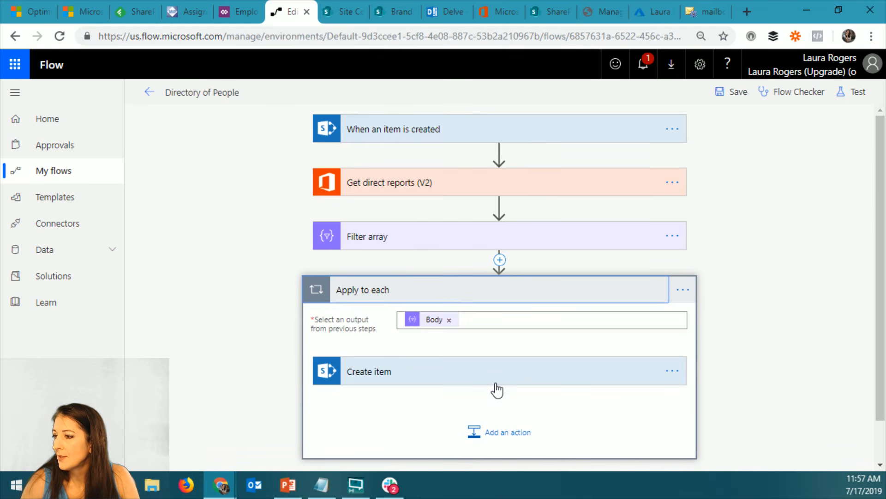
scroll(752, 336, "down", 6)
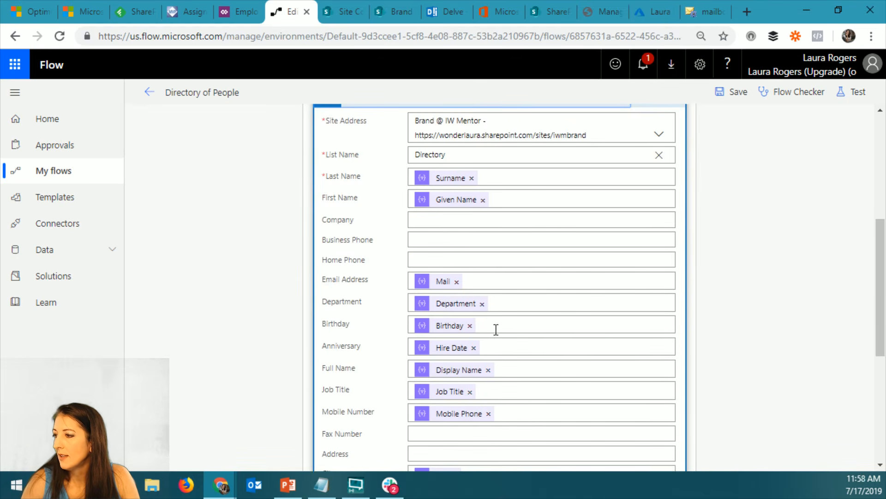
left_click(497, 325)
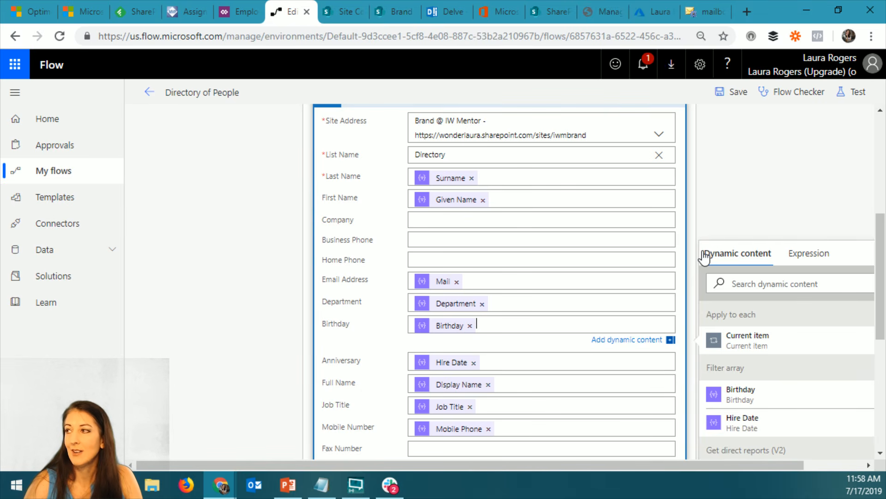
Open the iwmentor.com home page in a new browser tab
left_click(747, 12)
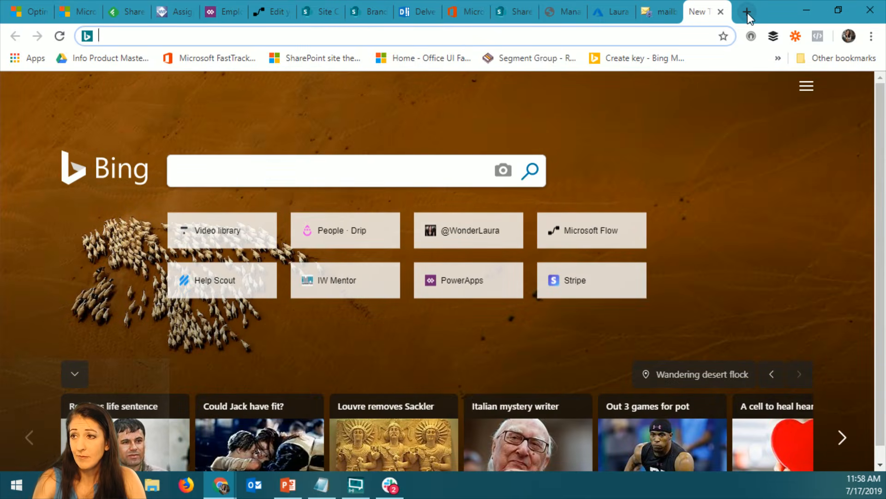
type("iwm")
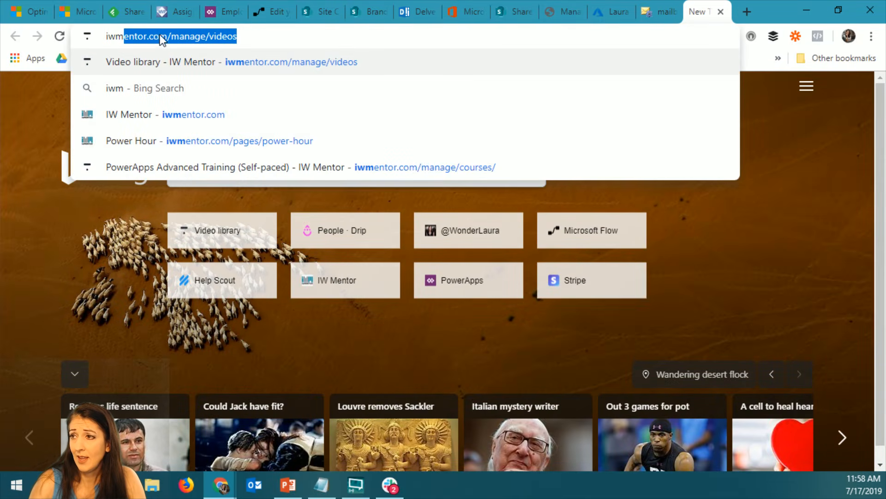
type("entor.com")
key("Delete")
key("Return")
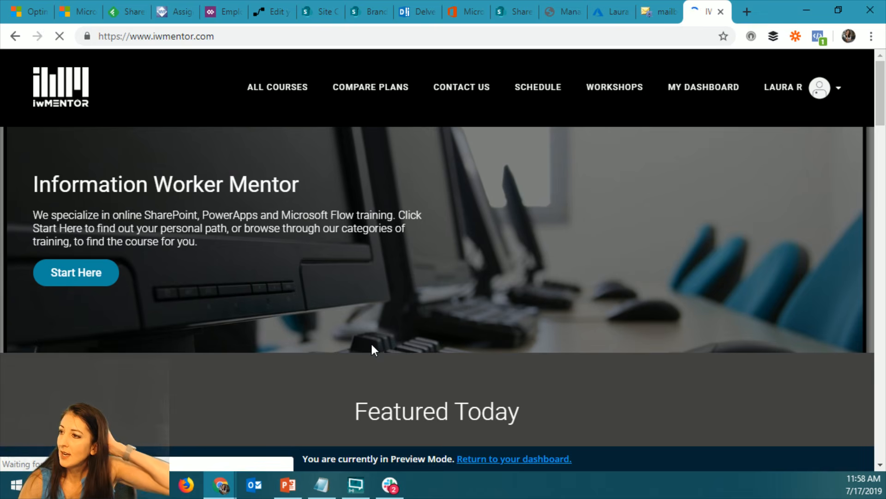
Search all courses for "org" and open the PowerApps Org Chart App course
left_click(286, 91)
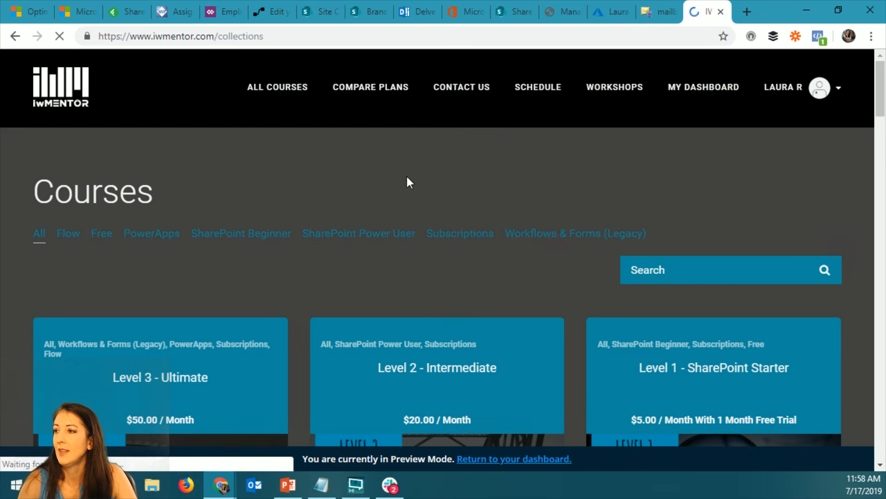
left_click(675, 273)
type("org")
key("Return")
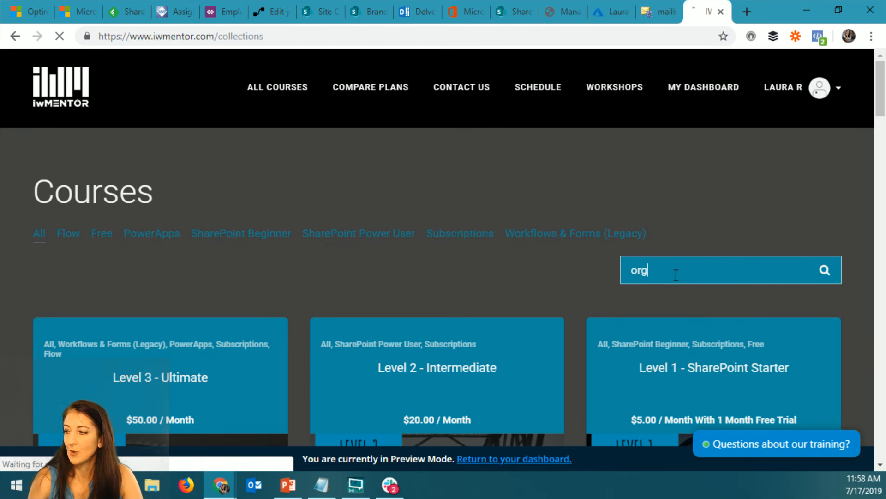
scroll(451, 332, "down", 2)
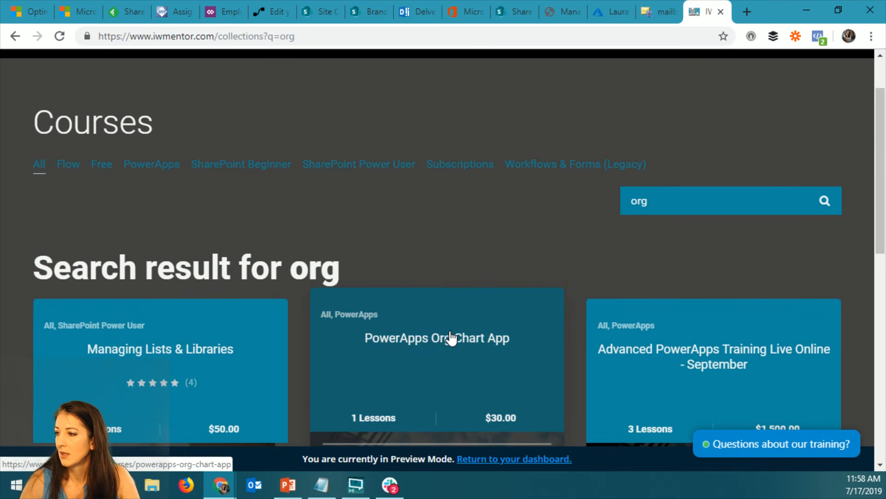
left_click(451, 341)
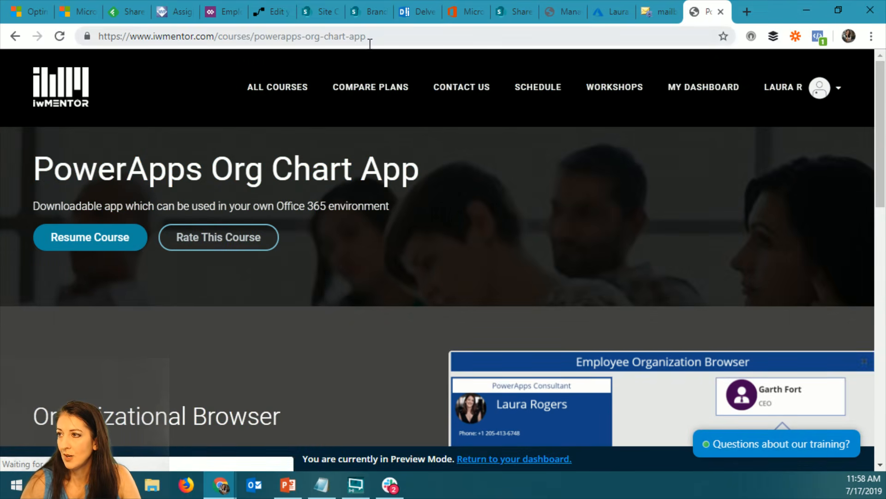
Select the course page's address, examine its Organizational Browser section, and return to the Temp Directory app in PowerApps
left_click(367, 36)
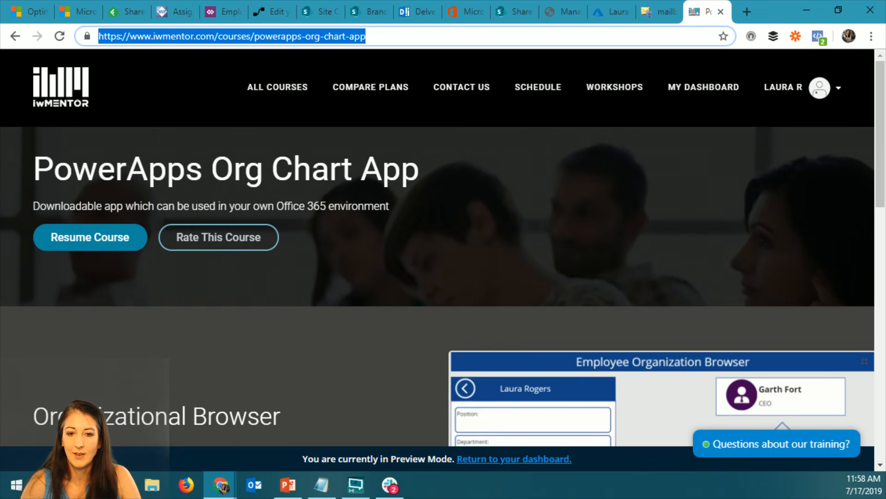
key("alt+Tab")
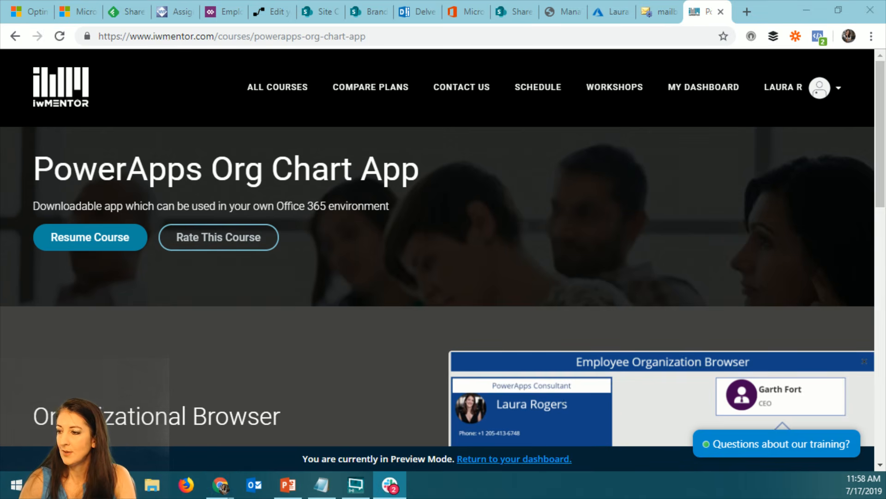
scroll(372, 360, "down", 5)
scroll(372, 358, "down", 6)
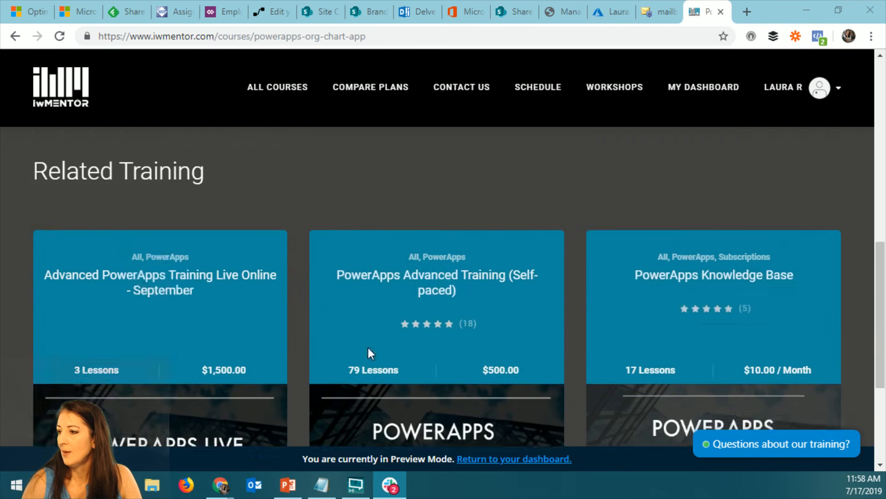
scroll(368, 352, "up", 12)
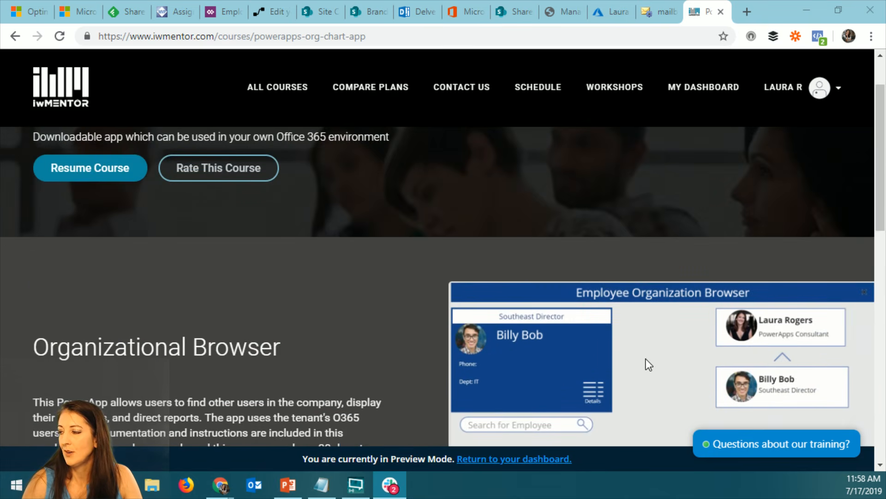
scroll(647, 359, "down", 3)
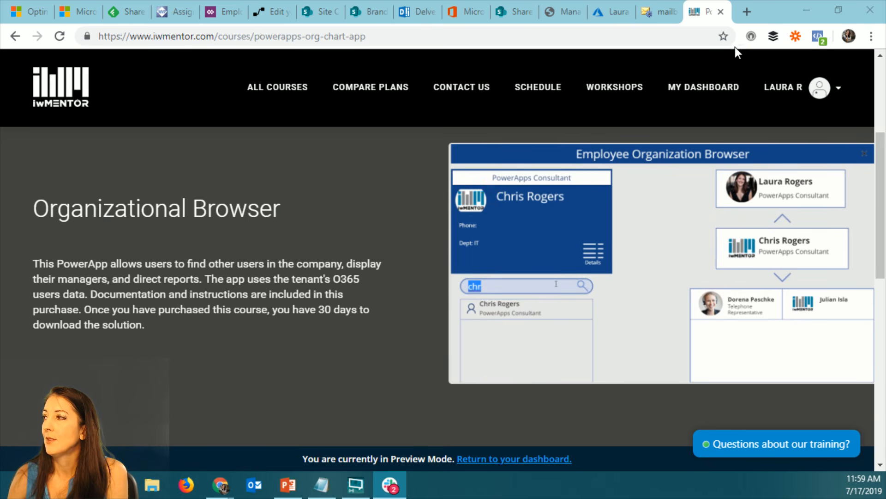
left_click(807, 12)
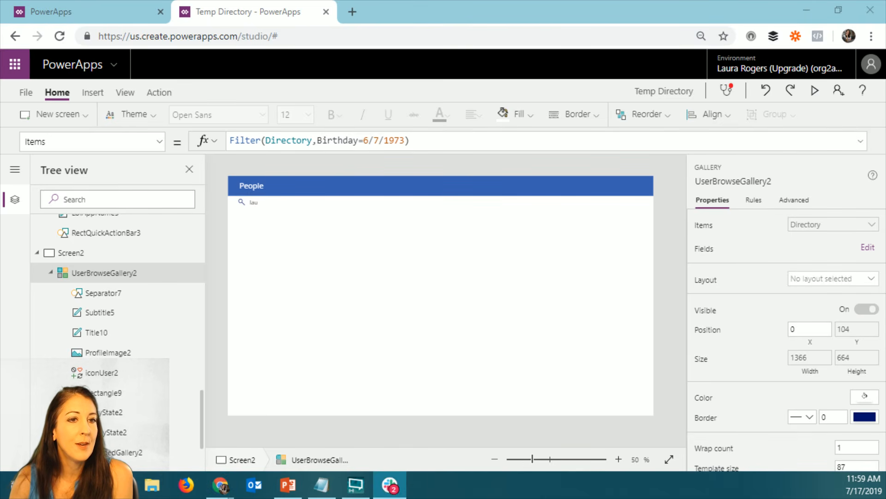